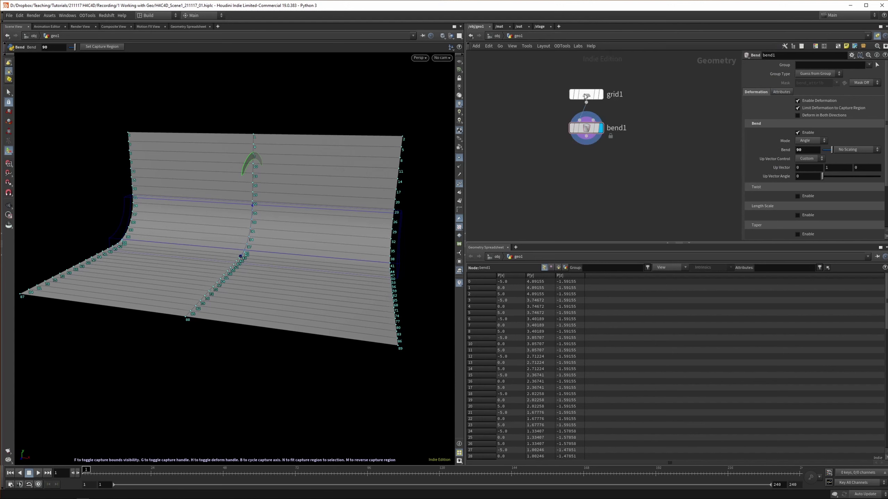
# Check bend1's geometry information and append a displayed Normal node after it.
pyautogui.middleClick(586, 136)
pyautogui.moveTo(584, 136); pyautogui.dragTo(626, 123, button='middle')
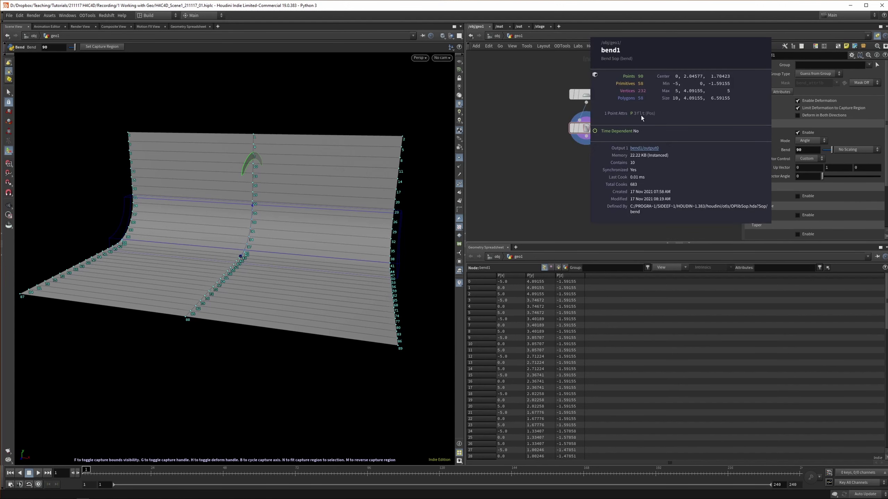
pyautogui.middleClick(592, 130)
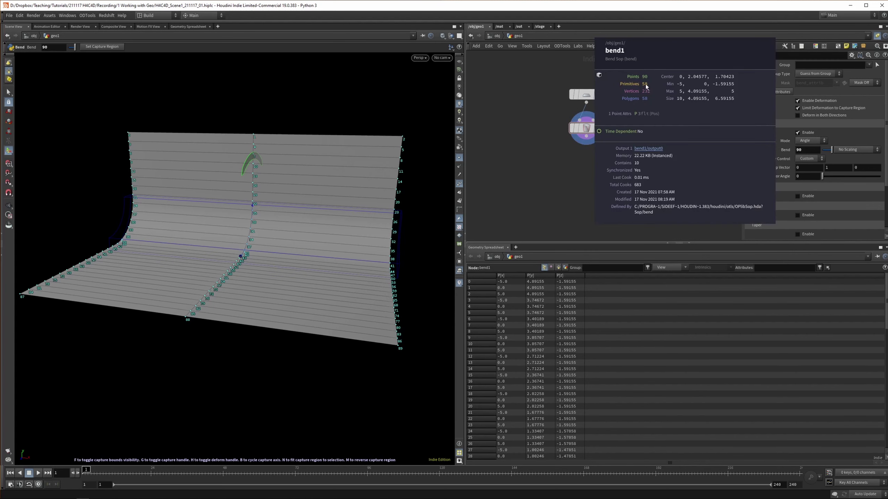
pyautogui.press('h')
pyautogui.press('Tab')
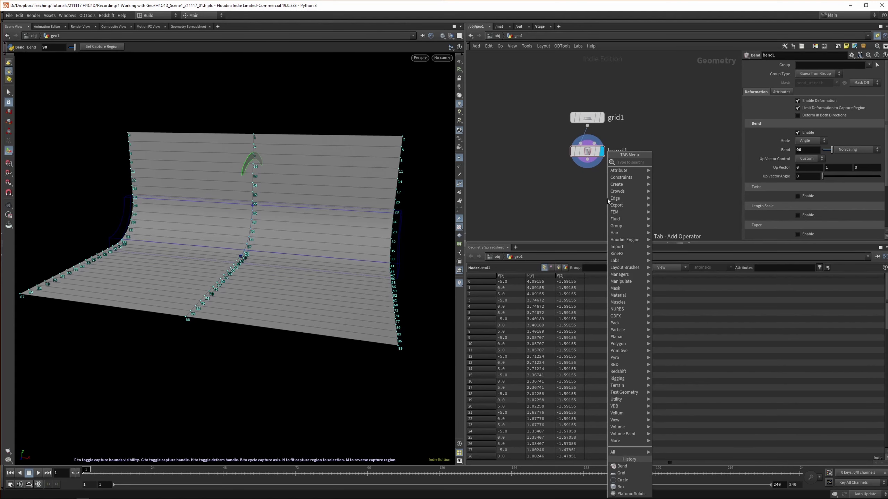
pyautogui.write('norma')
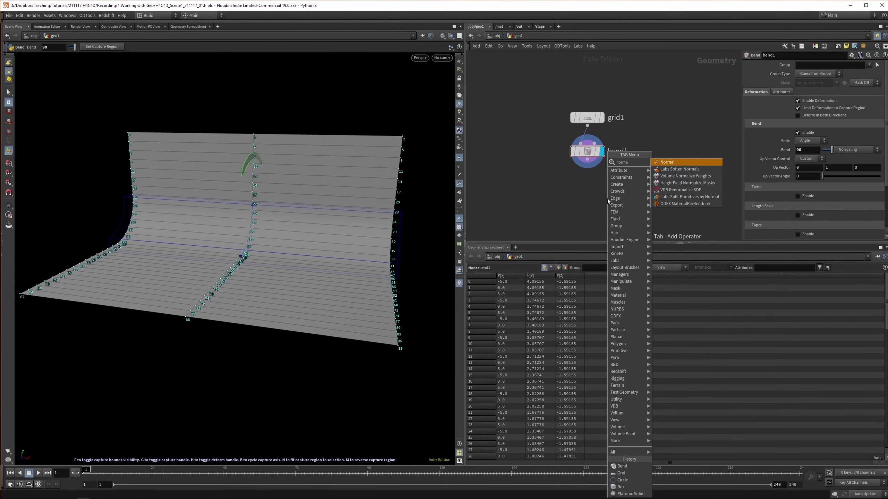
pyautogui.press('Return')
pyautogui.middleClick(590, 187)
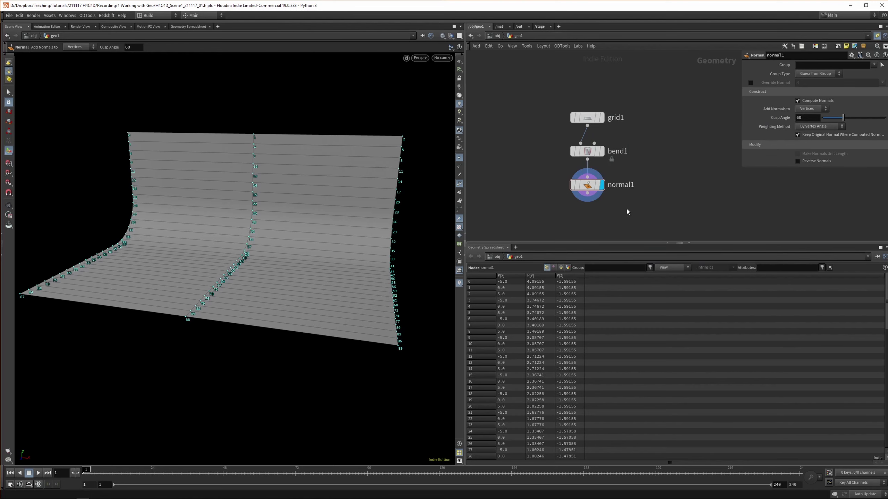
# Hide the point numbers in the viewport and close the geometry spreadsheet pane to enlarge the node network.
pyautogui.click(459, 157)
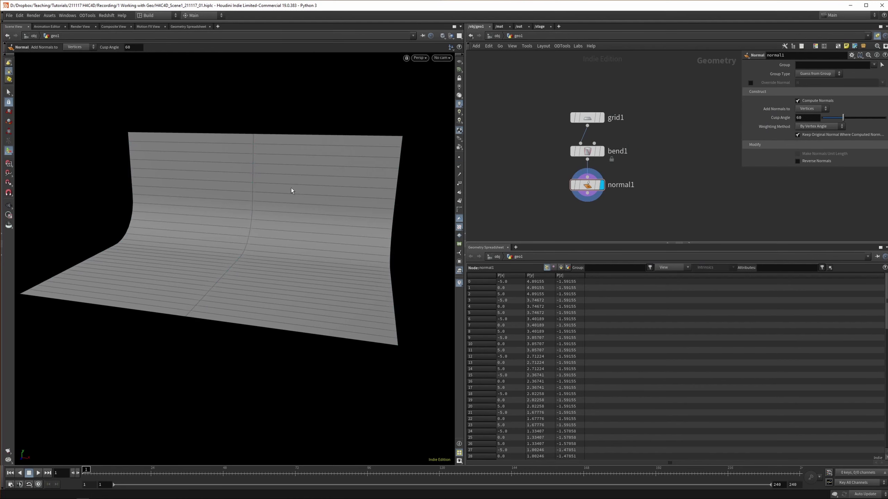
pyautogui.press('Escape')
pyautogui.moveTo(292, 190); pyautogui.dragTo(263, 207)
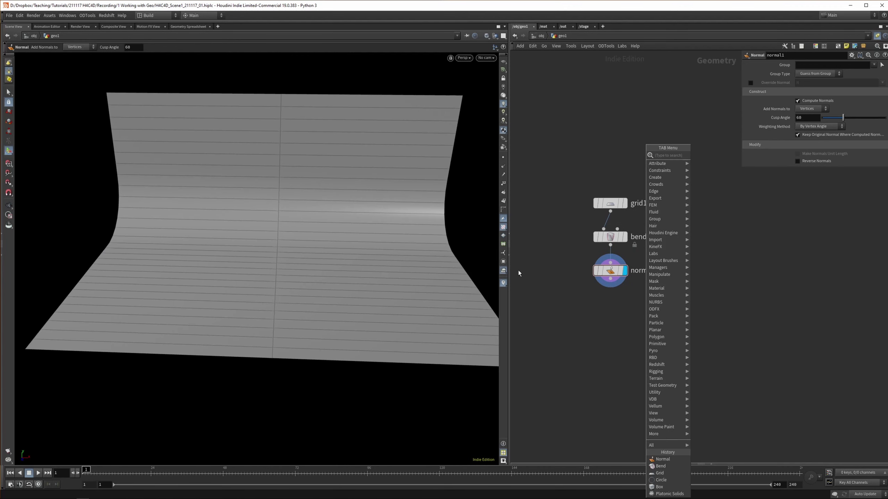
pyautogui.press('Escape')
pyautogui.moveTo(623, 363); pyautogui.dragTo(613, 319, button='middle')
# Add an unconnected UV Texture node beside bend1.
pyautogui.press('Tab')
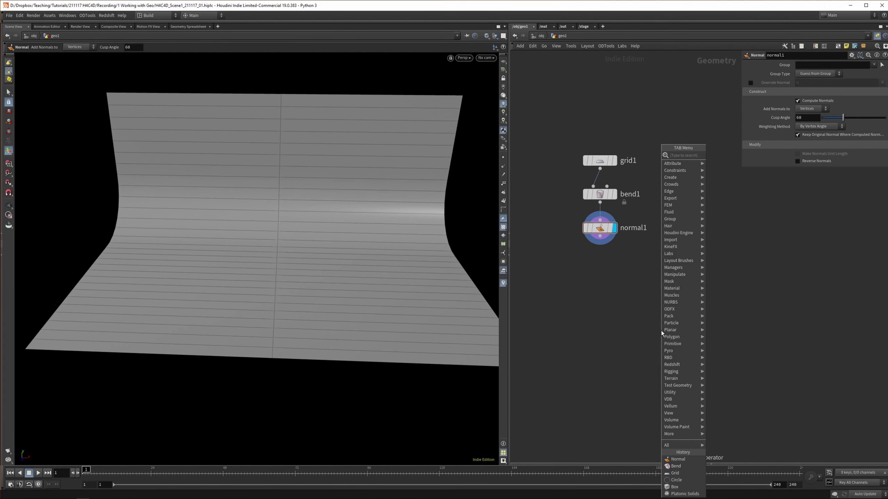
pyautogui.write('sph')
pyautogui.press('Return')
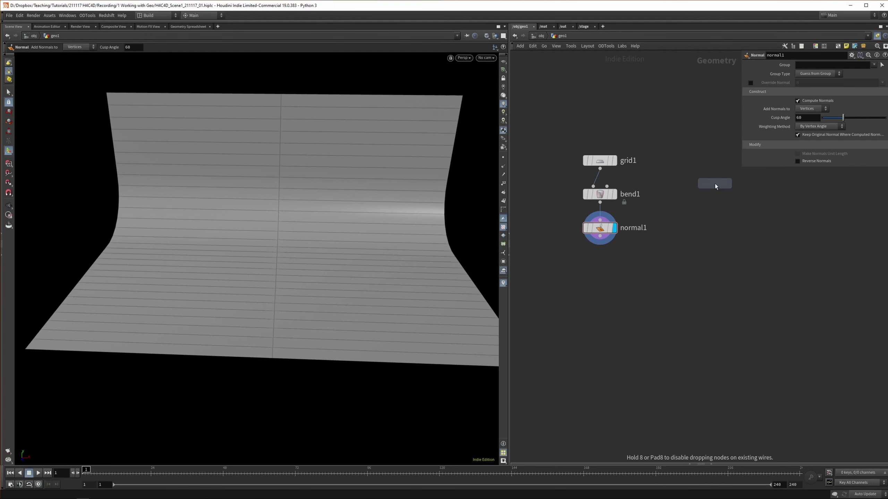
pyautogui.click(690, 194)
# Add a UV Quick Shade node below the chain, wire normal1 into it and display it.
pyautogui.press('Tab')
pyautogui.press('Return')
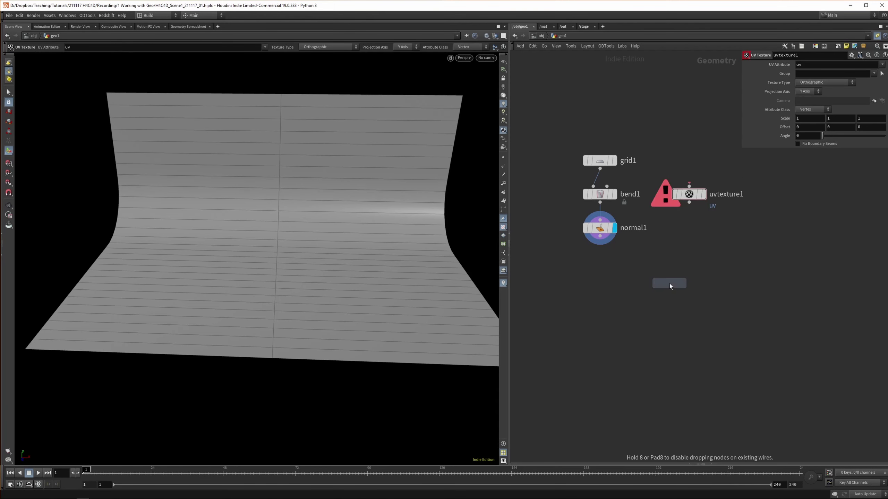
pyautogui.click(670, 283)
pyautogui.moveTo(600, 238); pyautogui.dragTo(671, 277)
pyautogui.click(686, 284)
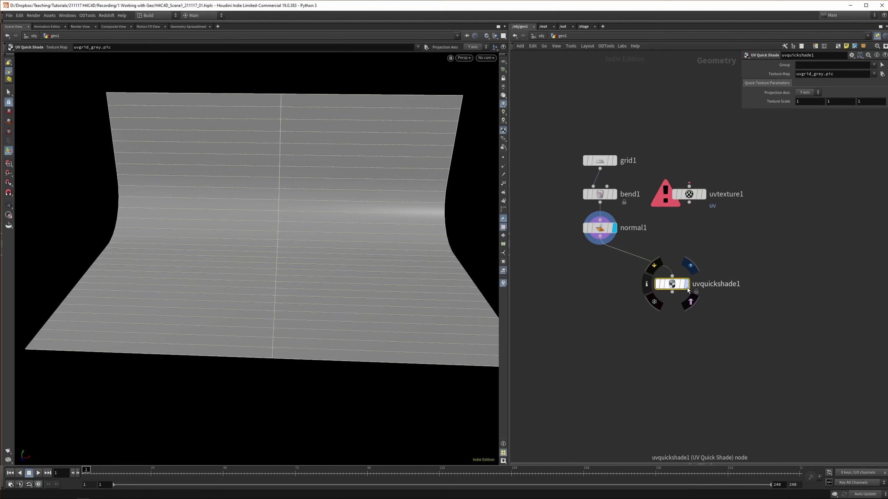
pyautogui.click(687, 289)
# Insert the UV Texture node between grid1 and bend1, check the mapping on the curved surface and open the node's parameters.
pyautogui.keyDown('alt'); pyautogui.moveTo(342, 247); pyautogui.dragTo(339, 275); pyautogui.keyUp('alt')
pyautogui.moveTo(683, 195); pyautogui.dragTo(600, 179)
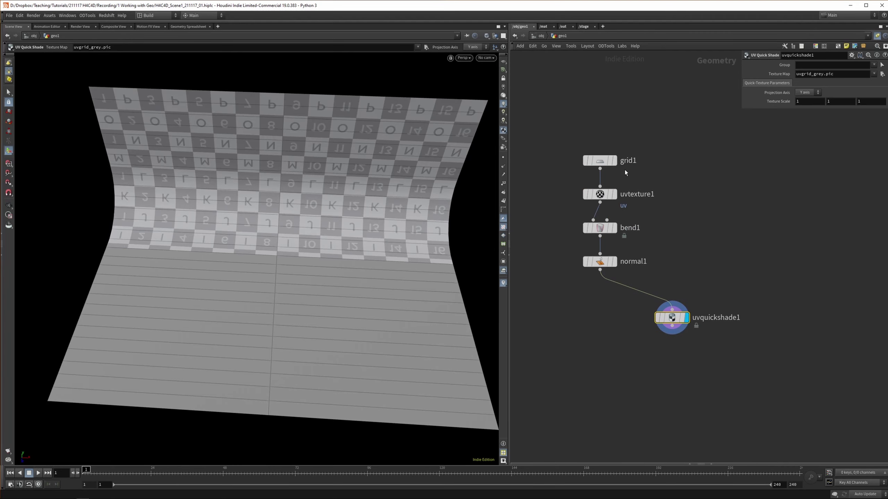
pyautogui.press('Escape')
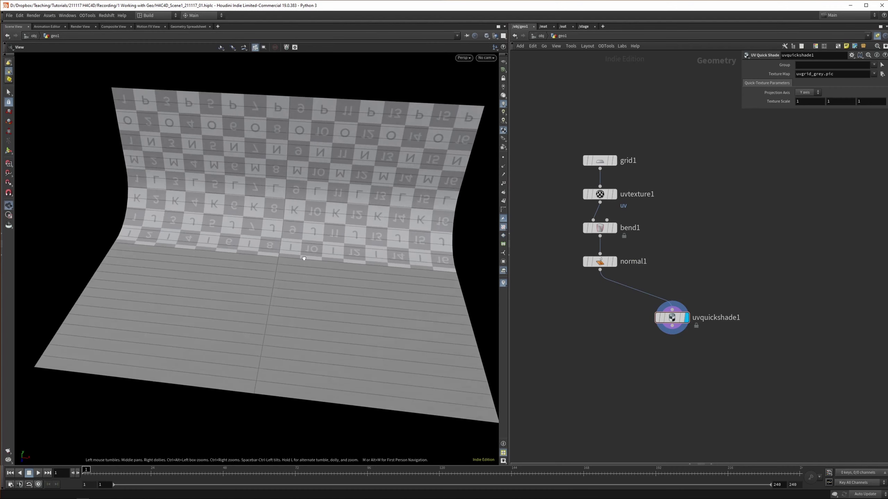
pyautogui.moveTo(307, 256); pyautogui.dragTo(337, 238)
pyautogui.click(600, 161)
pyautogui.press('Escape')
pyautogui.press('Return')
pyautogui.click(605, 192)
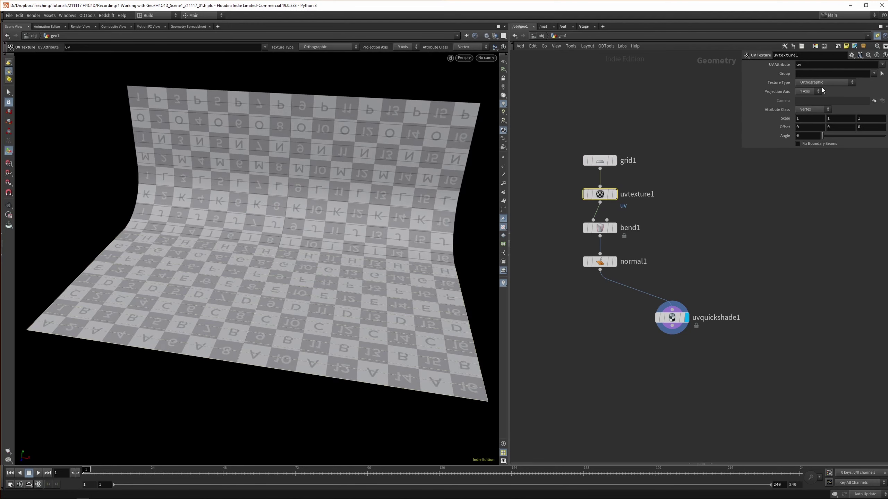
# Add a Sphere node, wire it into uvtexture1, and feed uvtexture1 directly into uvquickshade1.
pyautogui.press('Tab')
pyautogui.write('uv')
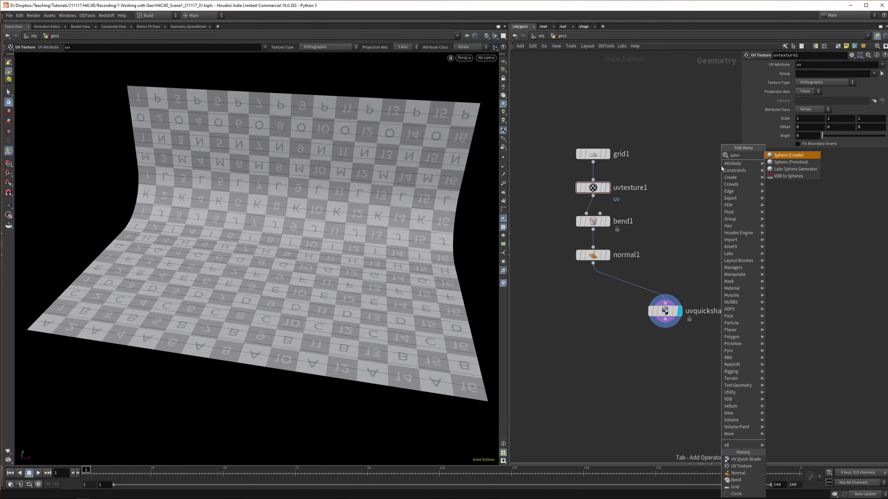
pyautogui.press('Return')
pyautogui.click(684, 154)
pyautogui.moveTo(683, 163); pyautogui.dragTo(665, 302)
pyautogui.click(666, 310)
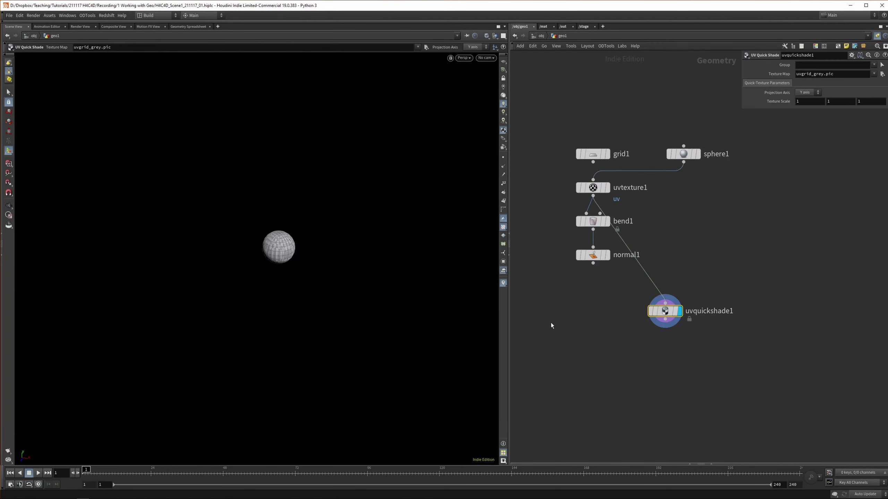
# Set sphere1's radius to 2 on all three axes and frame it in the viewport.
pyautogui.scroll(3, 287, 280)
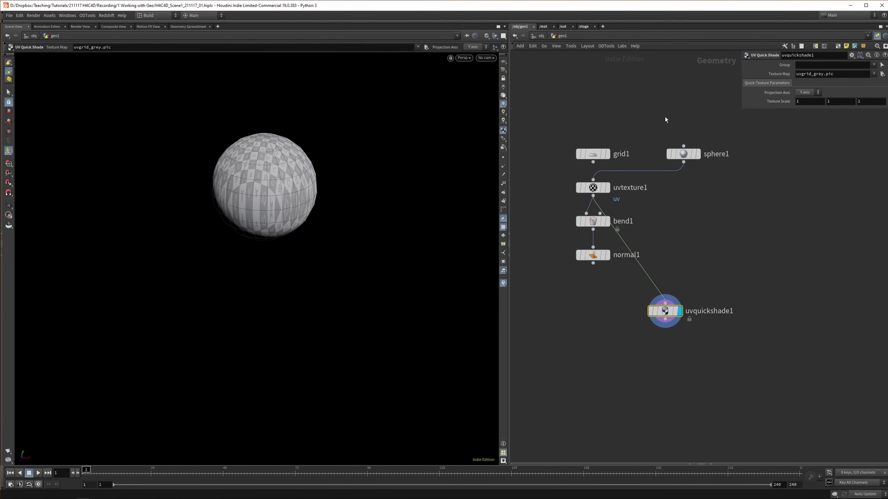
pyautogui.click(685, 154)
pyautogui.moveTo(785, 83)
pyautogui.mouseDown(button='middle')
pyautogui.moveTo(786, 92)
pyautogui.moveTo(838, 82)
pyautogui.moveTo(787, 80)
pyautogui.mouseUp(button='middle')
pyautogui.hotkey('ctrl', 'z')
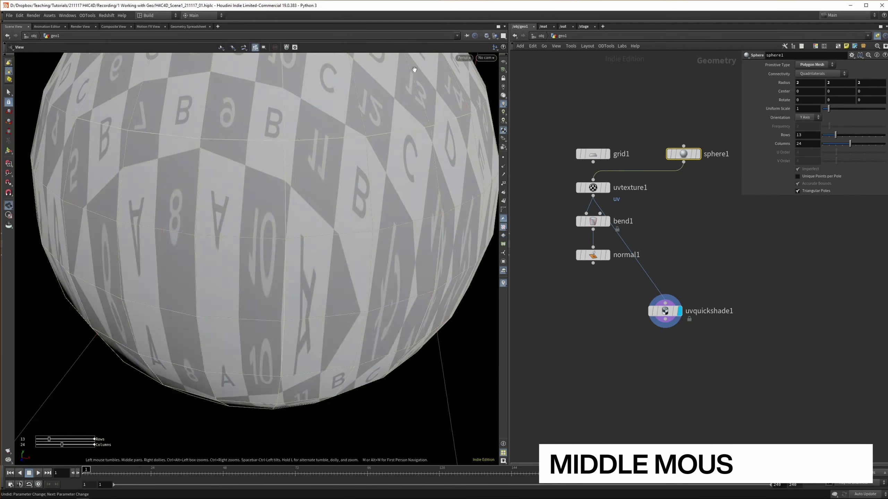
pyautogui.keyDown('alt'); pyautogui.moveTo(414, 70); pyautogui.dragTo(379, 180, button='right'); pyautogui.keyUp('alt')
pyautogui.moveTo(379, 180)
pyautogui.mouseDown()
pyautogui.moveTo(343, 204)
pyautogui.moveTo(349, 75)
pyautogui.moveTo(337, 199)
pyautogui.moveTo(403, 118)
pyautogui.moveTo(376, 148)
pyautogui.moveTo(367, 264)
pyautogui.moveTo(373, 185)
pyautogui.mouseUp()
pyautogui.keyDown('alt'); pyautogui.moveTo(373, 185); pyautogui.dragTo(347, 269, button='middle'); pyautogui.keyUp('alt')
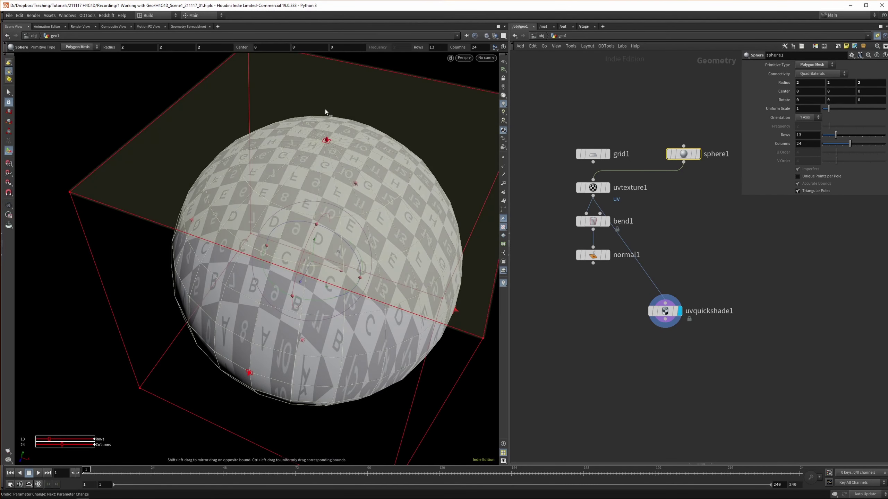
# Set uvtexture1's texture type to Polar with Fix Boundary Seams enabled for the sphere.
pyautogui.click(592, 188)
pyautogui.click(825, 82)
pyautogui.click(811, 100)
pyautogui.keyDown('alt'); pyautogui.moveTo(325, 196); pyautogui.dragTo(262, 210); pyautogui.keyUp('alt')
pyautogui.keyDown('alt'); pyautogui.moveTo(262, 210); pyautogui.dragTo(215, 215, button='middle'); pyautogui.keyUp('alt')
# Add a Tube node beside sphere1, wire it into uvtexture1 in place of the sphere and enable its end caps.
pyautogui.moveTo(765, 167); pyautogui.dragTo(688, 213, button='middle')
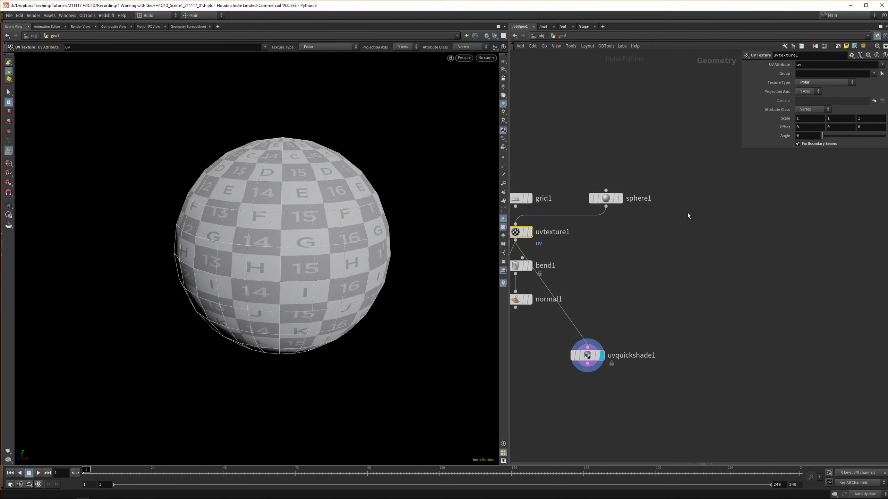
pyautogui.click(706, 198)
pyautogui.press('Tab')
pyautogui.write('uvu')
pyautogui.press('Return')
pyautogui.click(706, 198)
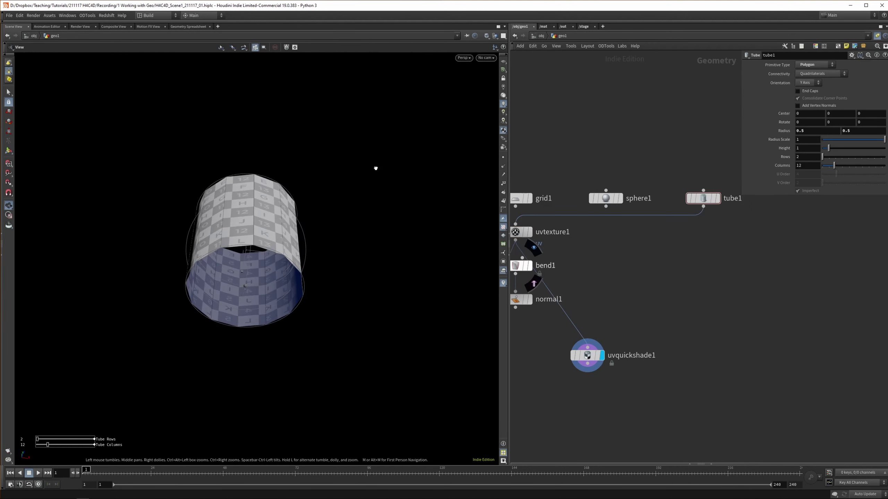
pyautogui.moveTo(376, 167); pyautogui.dragTo(315, 280)
pyautogui.moveTo(650, 276); pyautogui.dragTo(682, 276, button='middle')
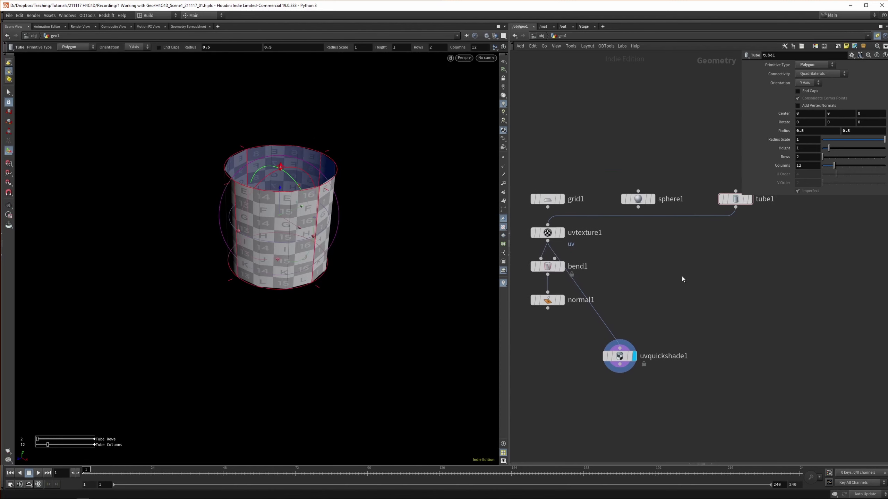
pyautogui.click(534, 233)
pyautogui.click(749, 199)
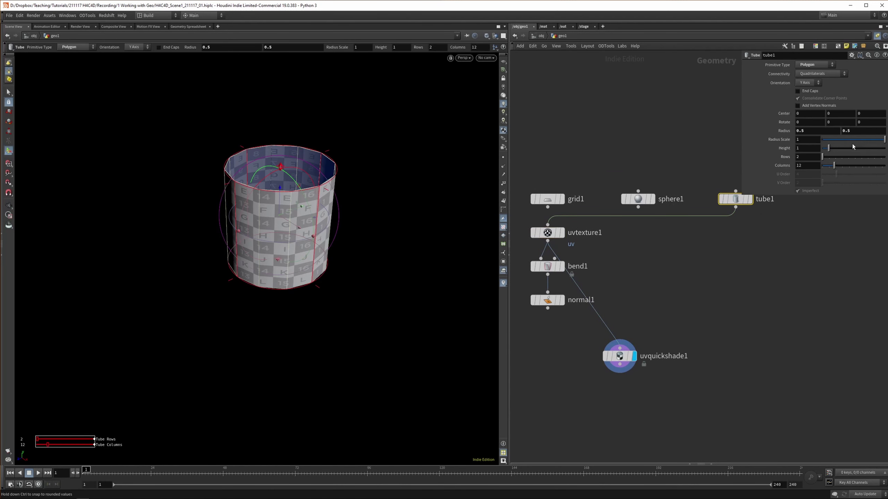
# Set uvtexture1's texture type to Cylindrical for the tube.
pyautogui.click(547, 232)
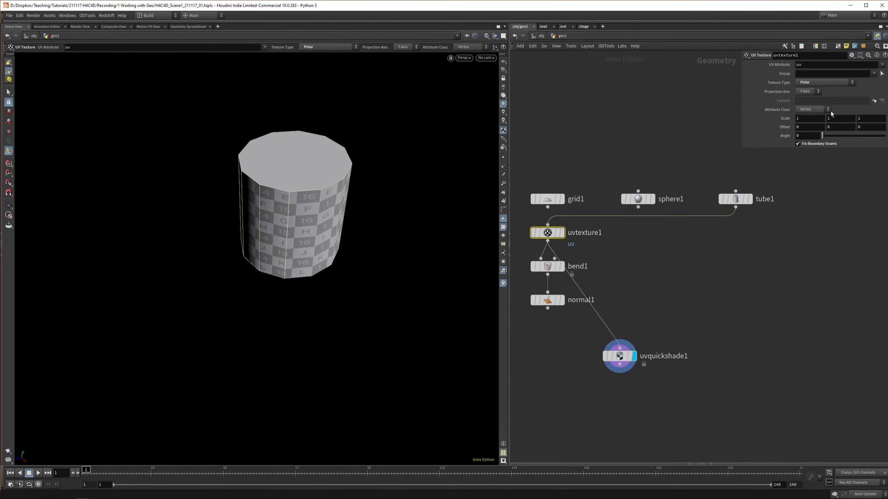
pyautogui.click(821, 83)
pyautogui.click(829, 106)
pyautogui.keyDown('alt'); pyautogui.moveTo(308, 210); pyautogui.dragTo(333, 177); pyautogui.keyUp('alt')
pyautogui.press('Return')
pyautogui.click(819, 83)
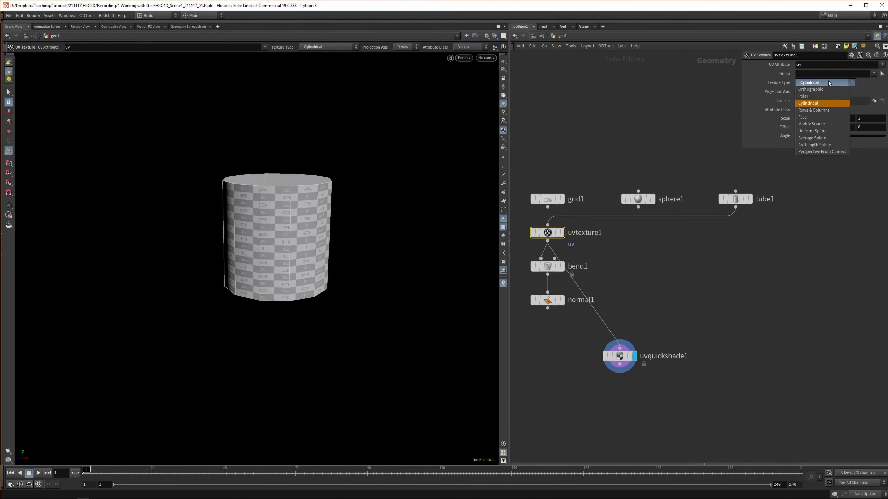
pyautogui.click(824, 85)
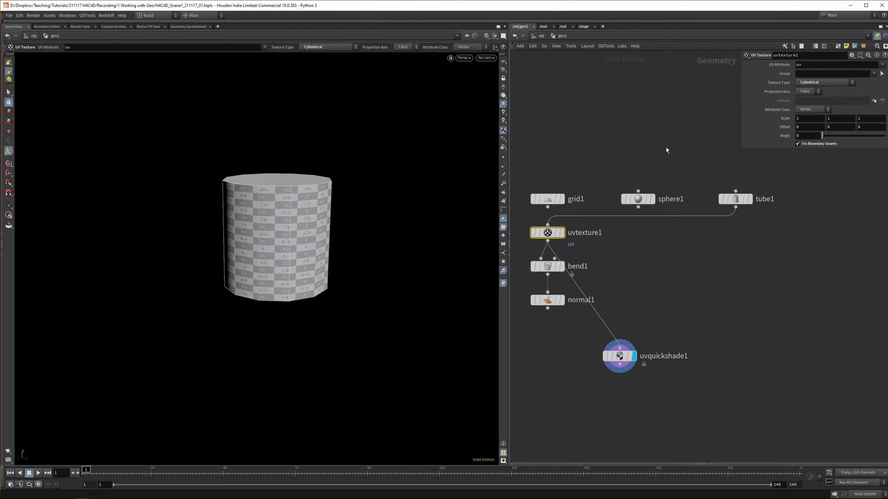
pyautogui.click(825, 83)
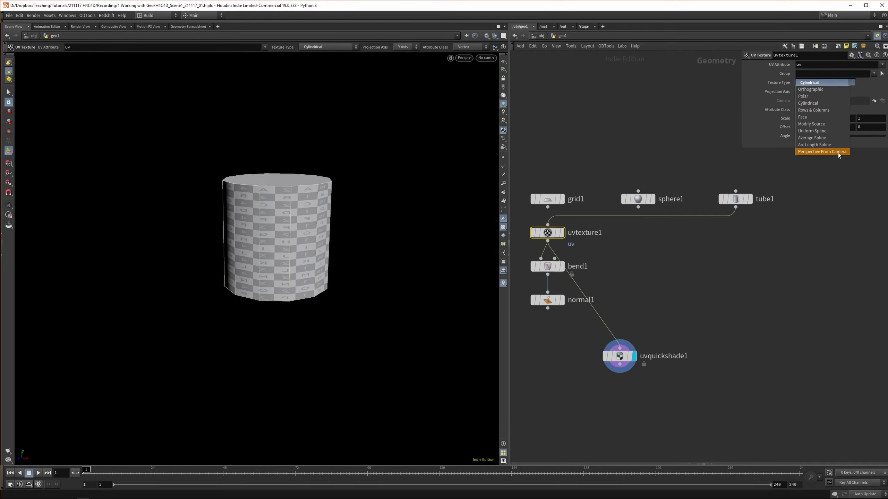
pyautogui.click(812, 234)
# Reconnect grid1 to uvtexture1 in place of the tube and wire bend1's output into uvquickshade1.
pyautogui.moveTo(663, 215); pyautogui.dragTo(547, 207)
pyautogui.moveTo(670, 259); pyautogui.dragTo(656, 250, button='middle')
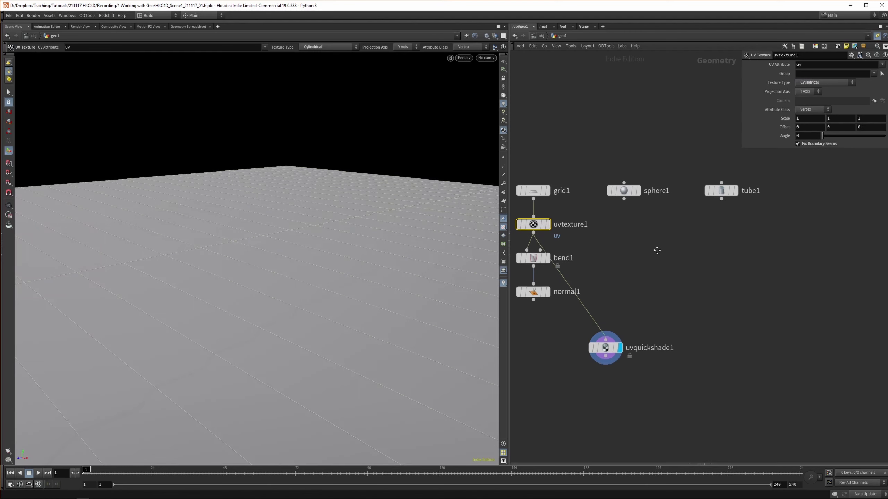
pyautogui.click(599, 344)
pyautogui.moveTo(533, 265); pyautogui.dragTo(605, 339)
pyautogui.keyDown('alt'); pyautogui.moveTo(350, 279); pyautogui.dragTo(309, 283, button='right'); pyautogui.keyUp('alt')
pyautogui.moveTo(616, 375); pyautogui.dragTo(610, 338)
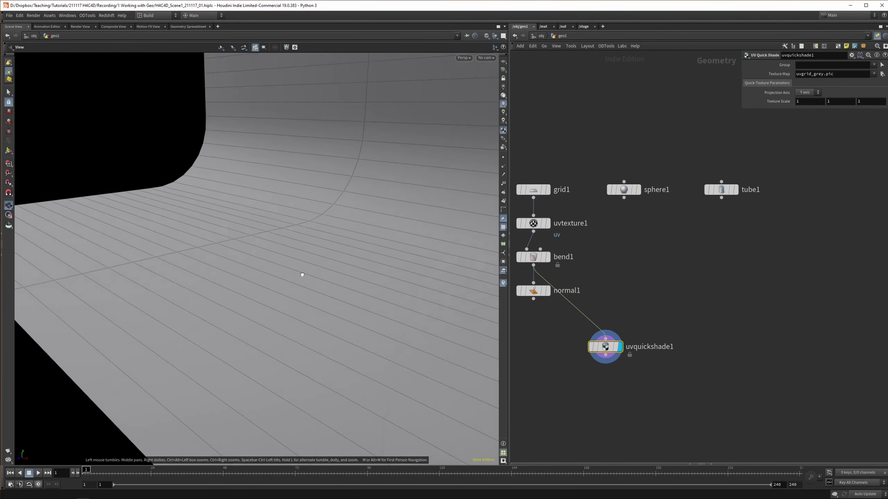
# Set uvtexture1's texture type back to Orthographic for the bent grid.
pyautogui.press('Escape')
pyautogui.moveTo(302, 274); pyautogui.dragTo(278, 302)
pyautogui.click(533, 223)
pyautogui.click(825, 82)
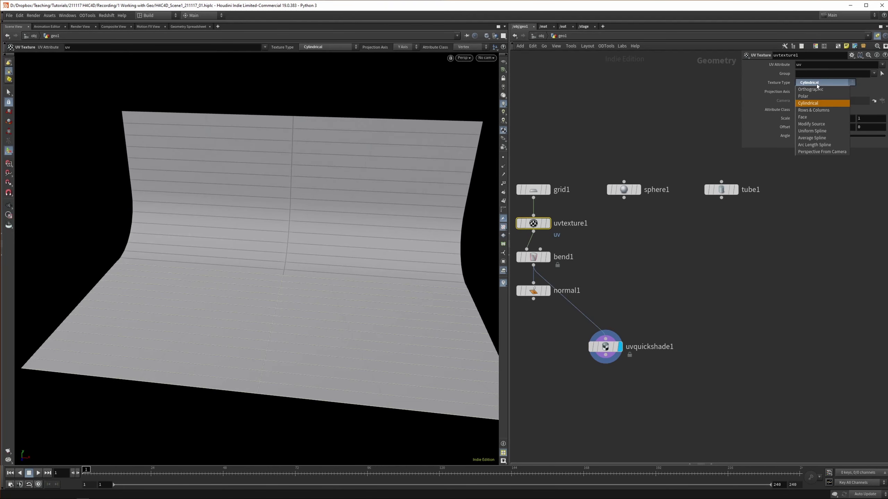
pyautogui.click(818, 87)
pyautogui.keyDown('alt'); pyautogui.moveTo(330, 282); pyautogui.dragTo(335, 275); pyautogui.keyUp('alt')
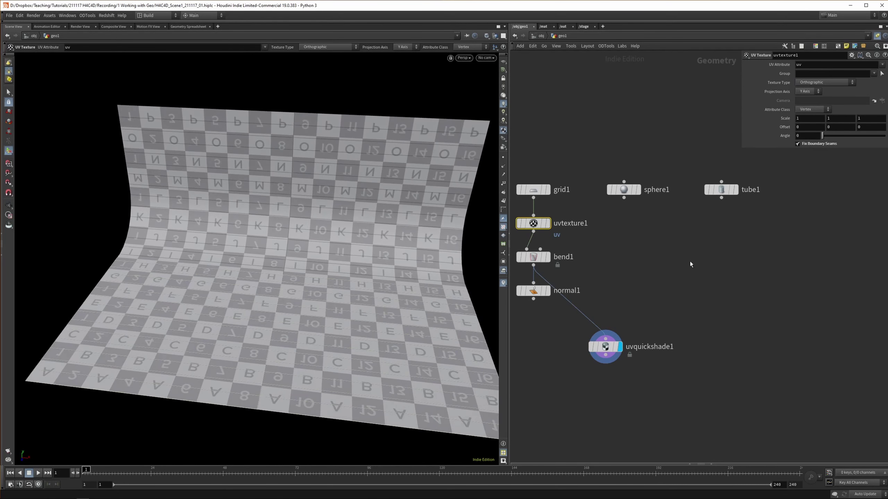
# Display normal1 and place uvquickshade1 beside it as a side branch of bend1.
pyautogui.scroll(-1, 689, 262)
pyautogui.moveTo(581, 293)
pyautogui.mouseDown()
pyautogui.moveTo(585, 317)
pyautogui.moveTo(587, 308)
pyautogui.mouseUp()
pyautogui.click(593, 286)
pyautogui.moveTo(640, 334); pyautogui.dragTo(679, 292)
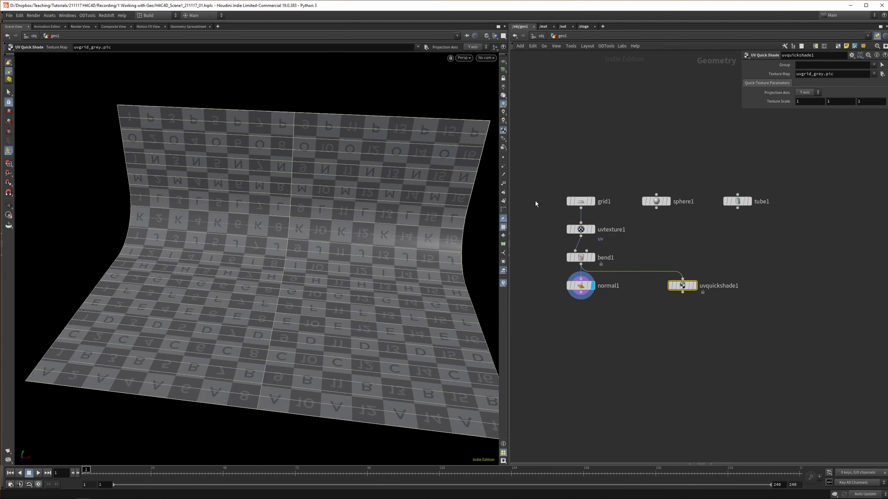
pyautogui.click(580, 285)
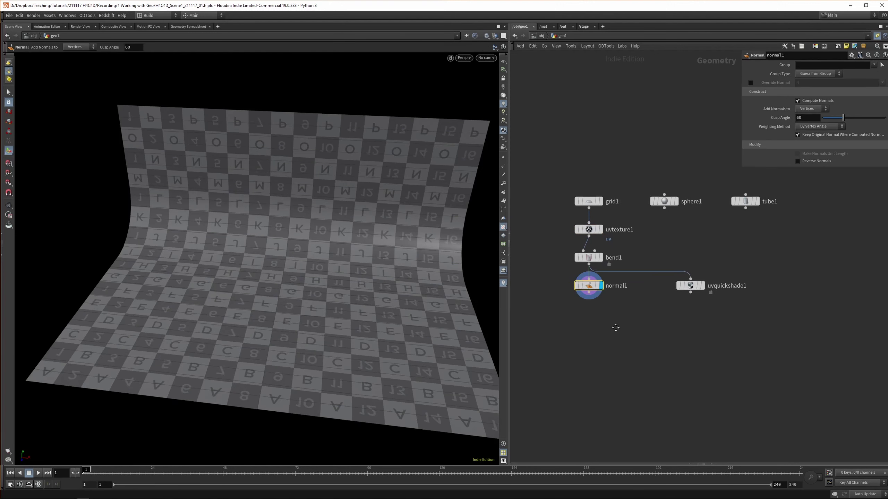
# Turn off the UV grid texture display in the viewport.
pyautogui.moveTo(581, 291); pyautogui.dragTo(620, 289, button='middle')
pyautogui.click(503, 218)
pyautogui.moveTo(567, 301); pyautogui.dragTo(568, 283, button='middle')
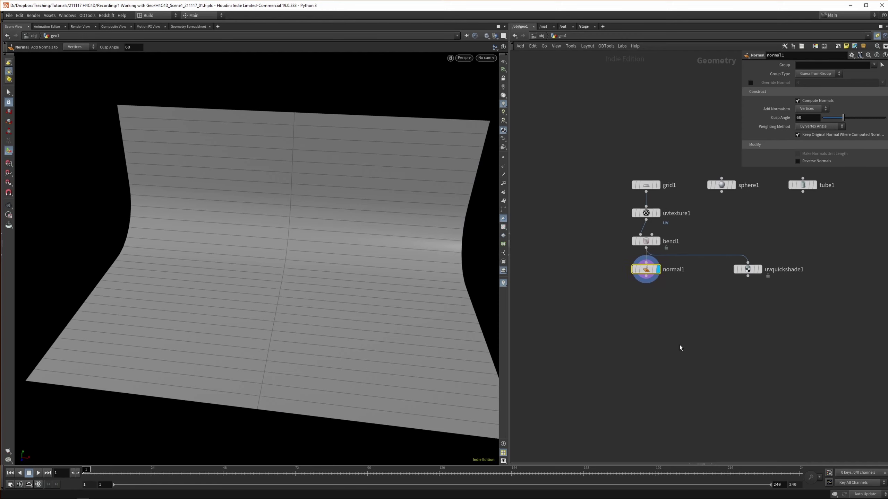
# Append a displayed Null node below normal1 as the end of the chain.
pyautogui.press('Tab')
pyautogui.write('null')
pyautogui.press('Return')
pyautogui.click(619, 297)
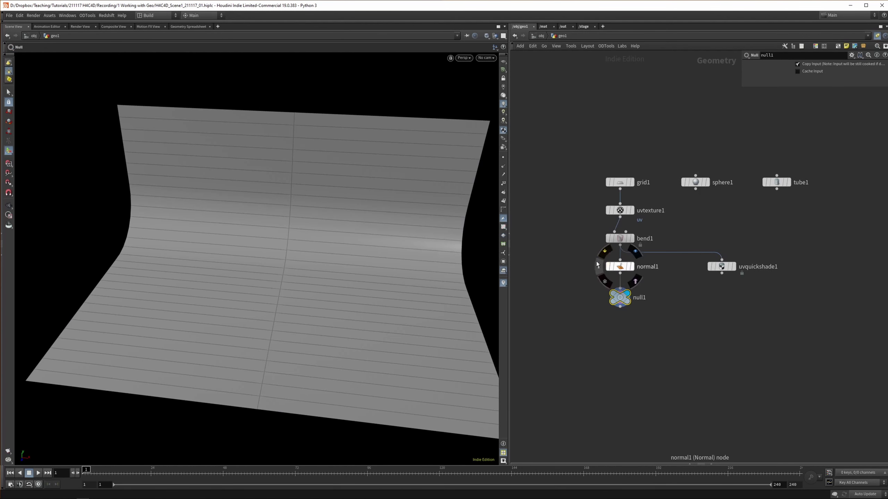
# Rename the null1 node to OUT_STUDIO and delete the leftover sphere1, tube1 and uvquickshade1 nodes.
pyautogui.doubleClick(640, 298)
pyautogui.write('OUT_STUDIO')
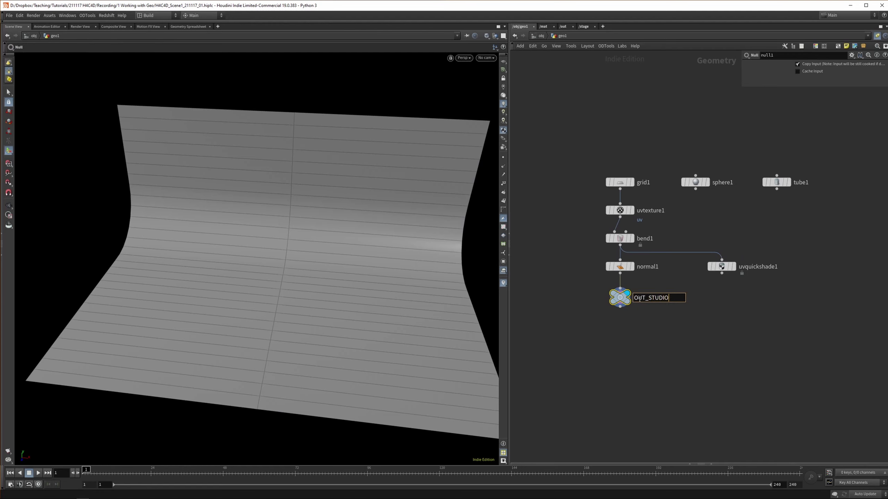
pyautogui.press('Return')
pyautogui.moveTo(670, 133); pyautogui.dragTo(827, 275)
pyautogui.press('BackSpace')
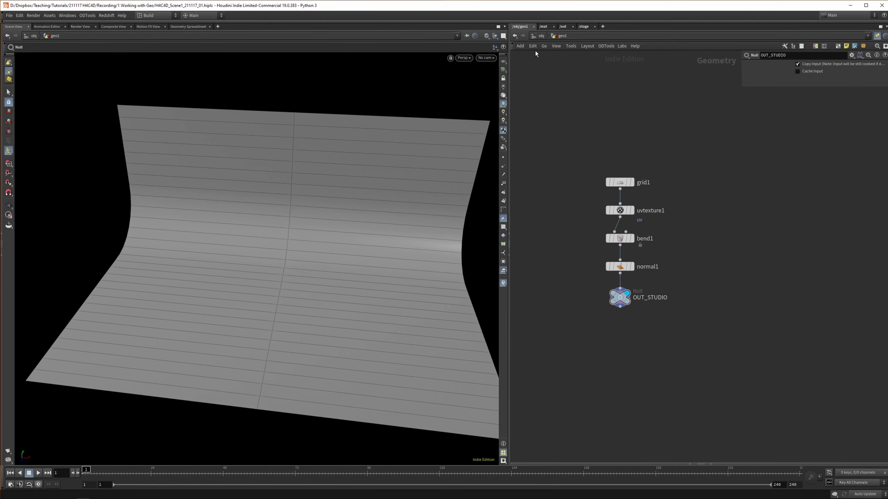
# Go up to the object level and rename the backdrop's geometry object to Studio.
pyautogui.press('u')
pyautogui.doubleClick(673, 158)
pyautogui.write('Studio')
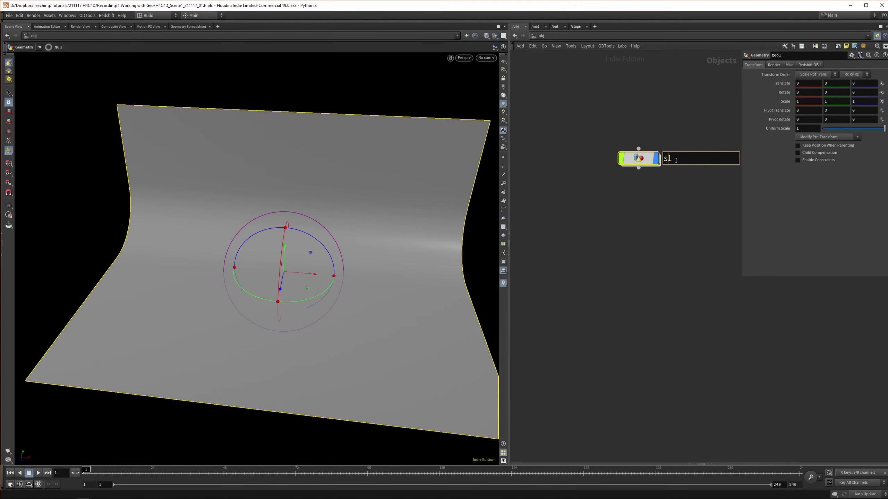
pyautogui.press('Return')
pyautogui.click(636, 202)
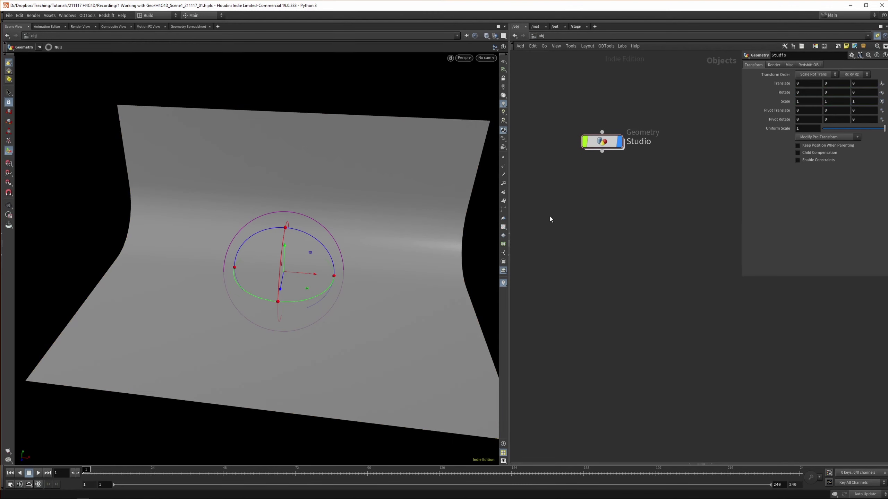
pyautogui.keyDown('alt'); pyautogui.moveTo(304, 287); pyautogui.dragTo(323, 250, button='right'); pyautogui.keyUp('alt')
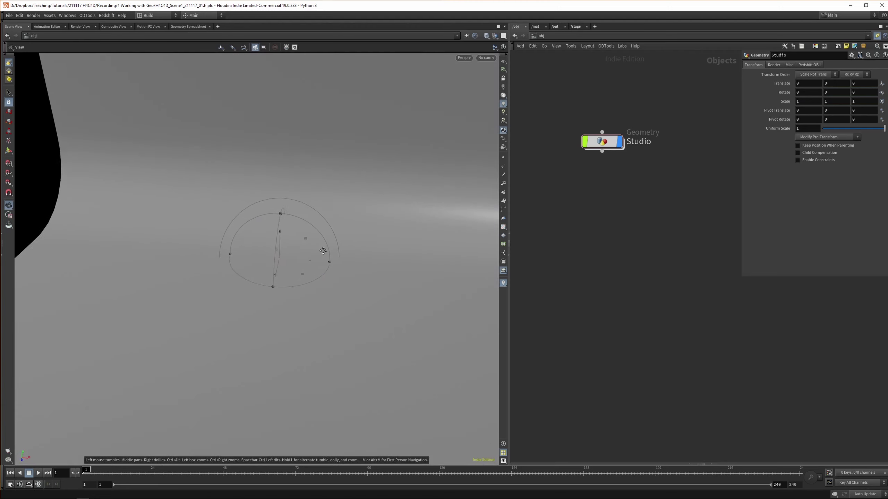
pyautogui.keyDown('alt'); pyautogui.moveTo(323, 250); pyautogui.dragTo(337, 257, button='middle'); pyautogui.keyUp('alt')
pyautogui.keyDown('alt'); pyautogui.moveTo(352, 303); pyautogui.dragTo(344, 296, button='middle'); pyautogui.keyUp('alt')
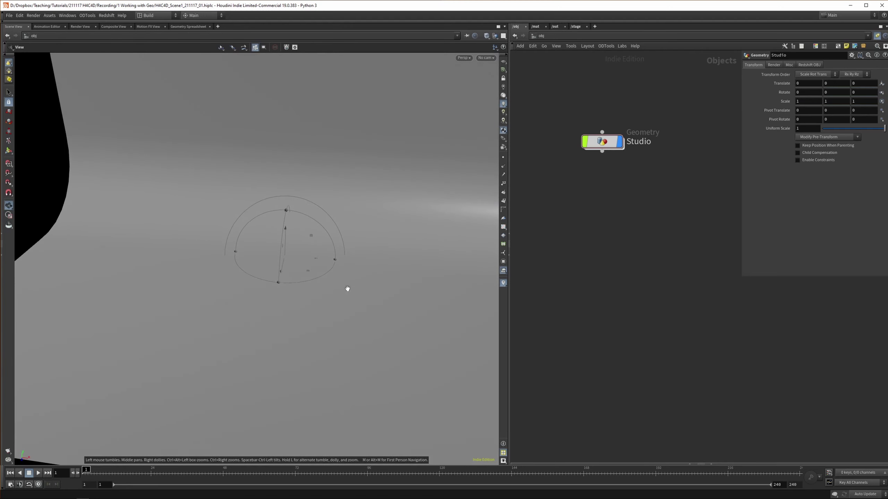
pyautogui.press('Return')
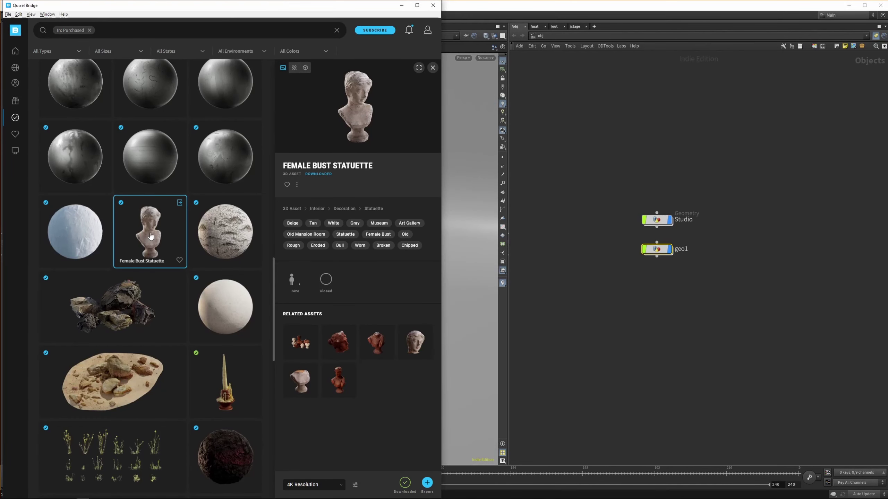
# In Quixel Bridge, open the Female Bust Statuette's file folder, select ugsicgxva_High.fbx and return to Houdini.
pyautogui.rightClick(150, 234)
pyautogui.click(183, 240)
pyautogui.moveTo(314, 198); pyautogui.dragTo(385, 173)
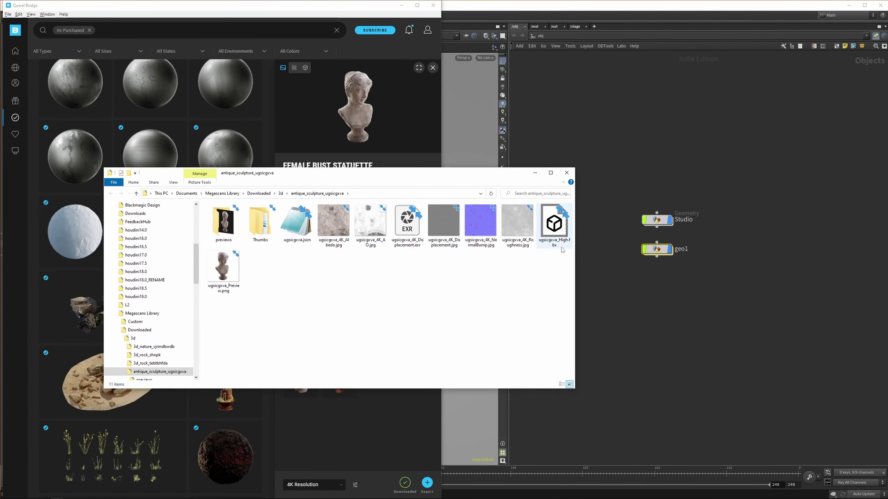
pyautogui.click(545, 246)
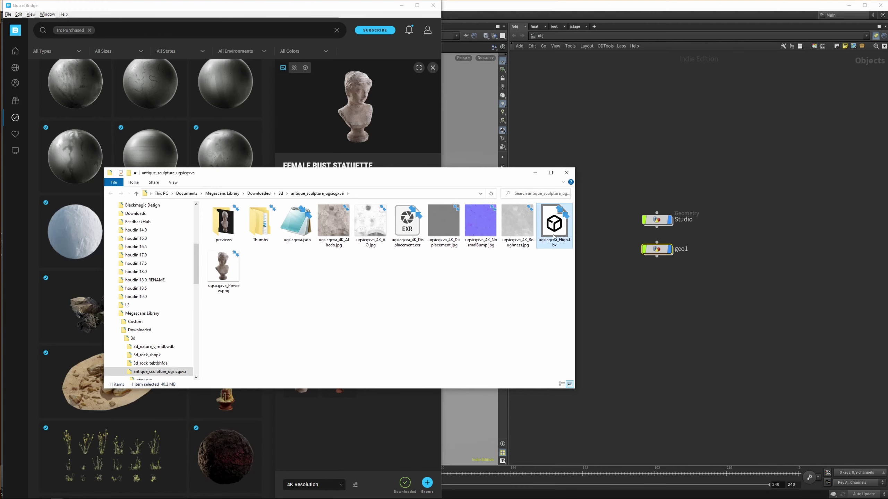
pyautogui.click(588, 291)
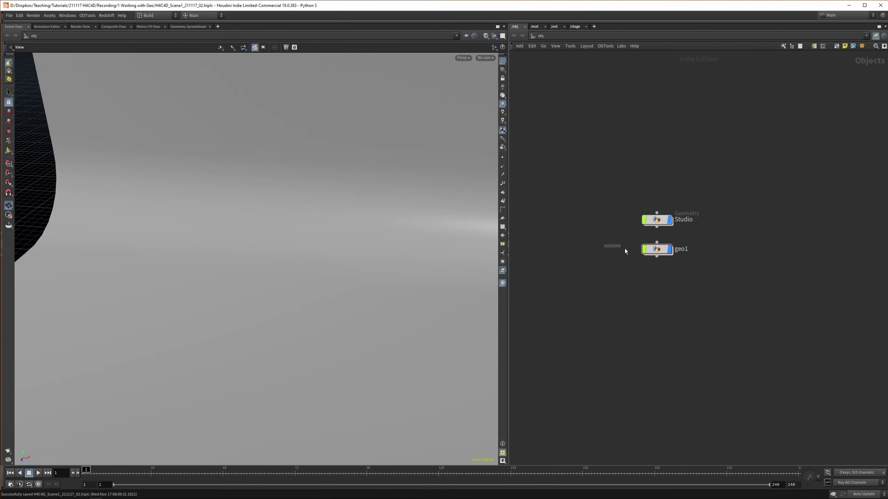
# Delete the existing geo1 object, add a new Geometry object below Studio and enter its network.
pyautogui.press('Delete')
pyautogui.press('Tab')
pyautogui.write('geo')
pyautogui.press('Return')
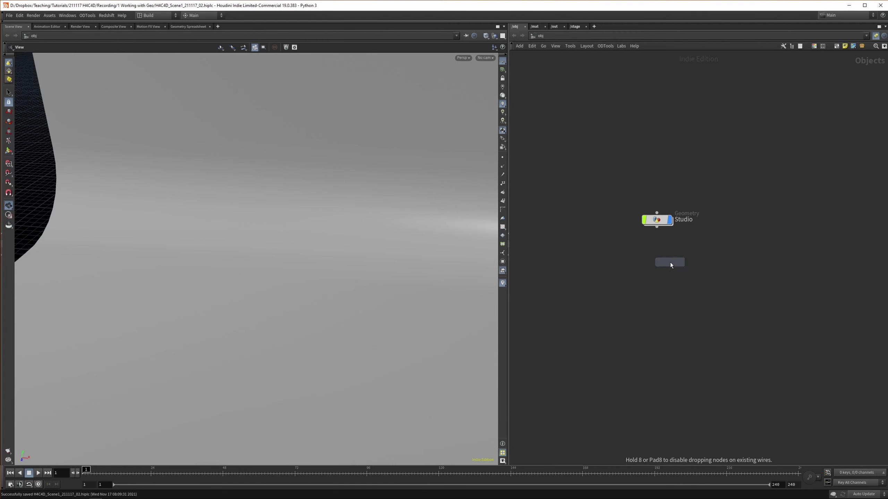
pyautogui.click(659, 250)
pyautogui.doubleClick(656, 248)
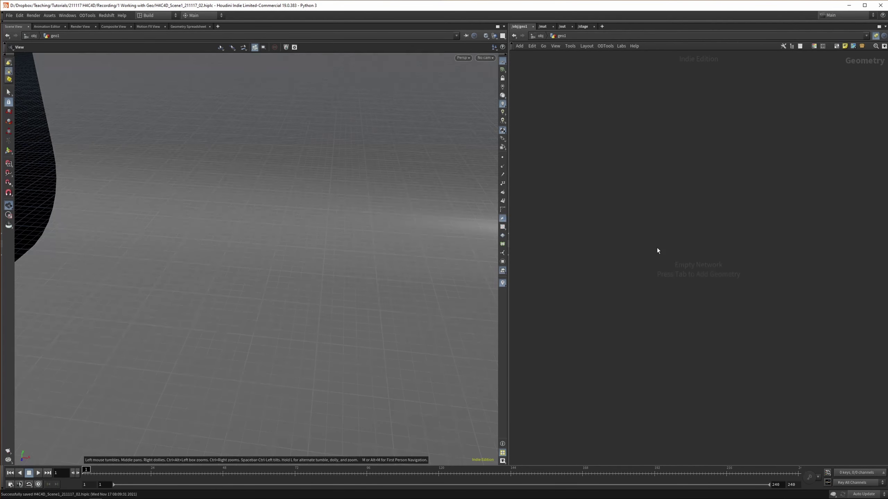
# Add a File node to the empty geometry network.
pyautogui.press('Tab')
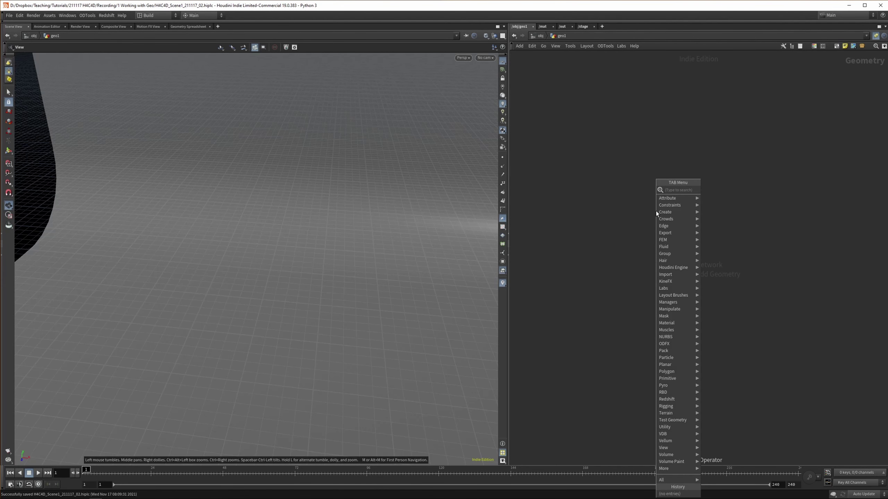
pyautogui.write('file')
pyautogui.press('Return')
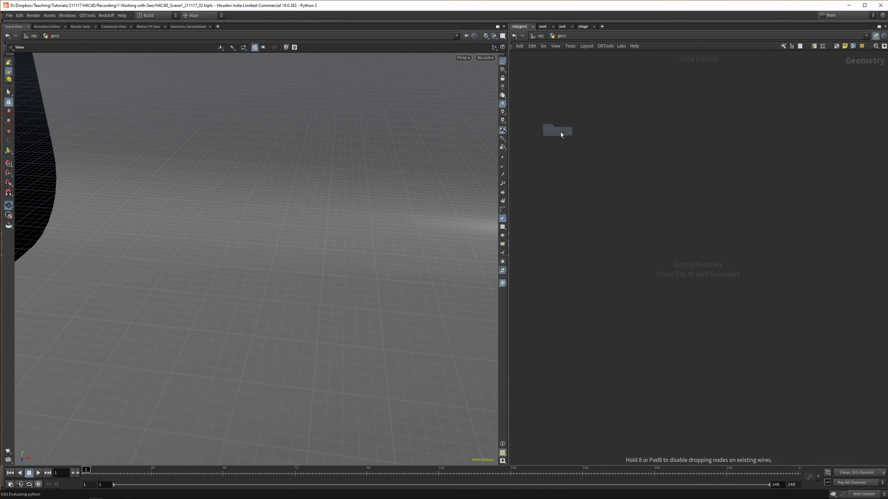
pyautogui.click(558, 130)
# Add a Labs FBX Archive Import node beside file1.
pyautogui.press('Tab')
pyautogui.write('fbx arc')
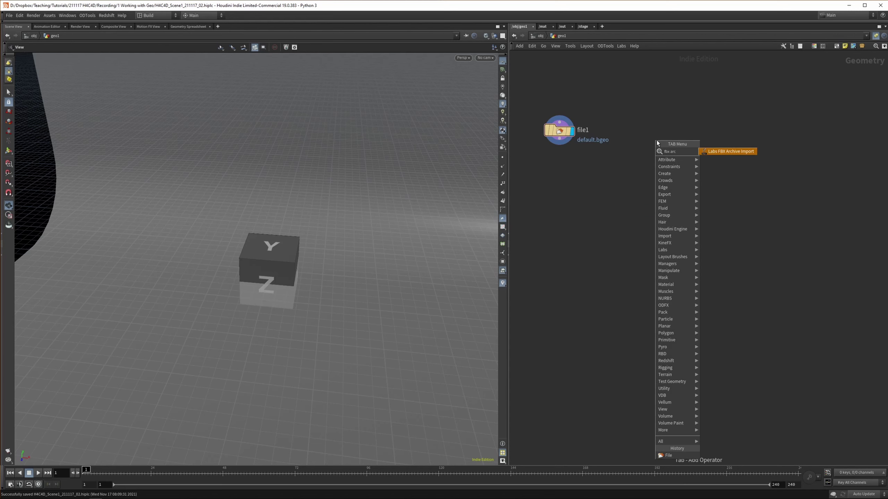
pyautogui.press('Return')
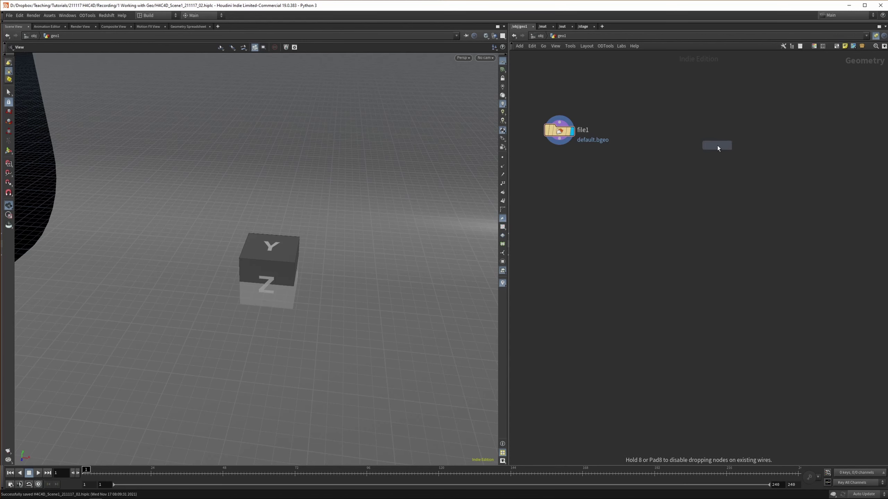
pyautogui.click(641, 132)
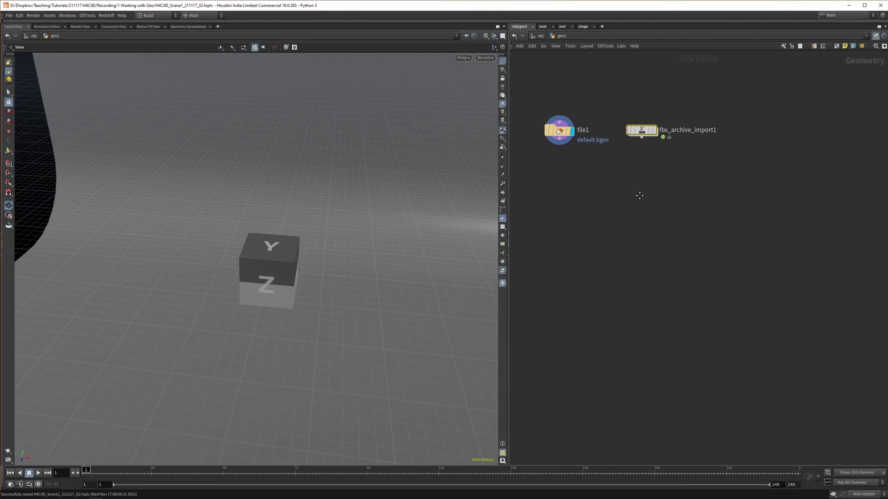
pyautogui.click(765, 150)
pyautogui.press('Tab')
pyautogui.write('ob')
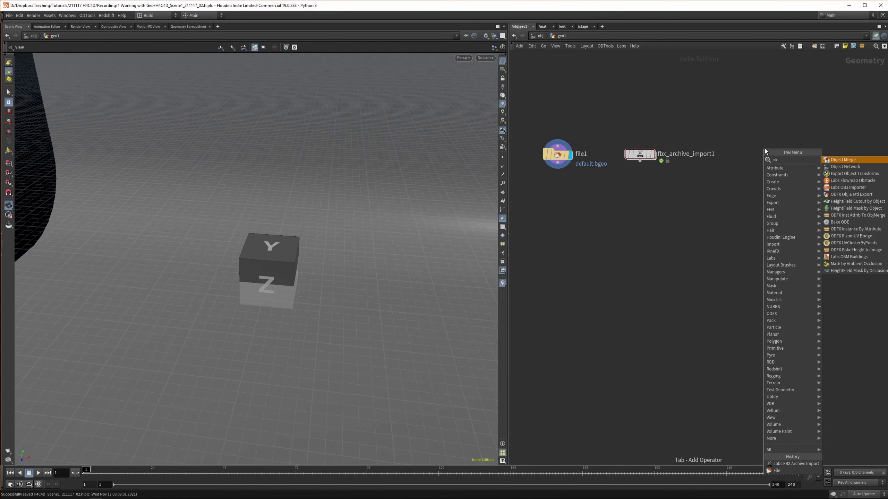
pyautogui.write('j i')
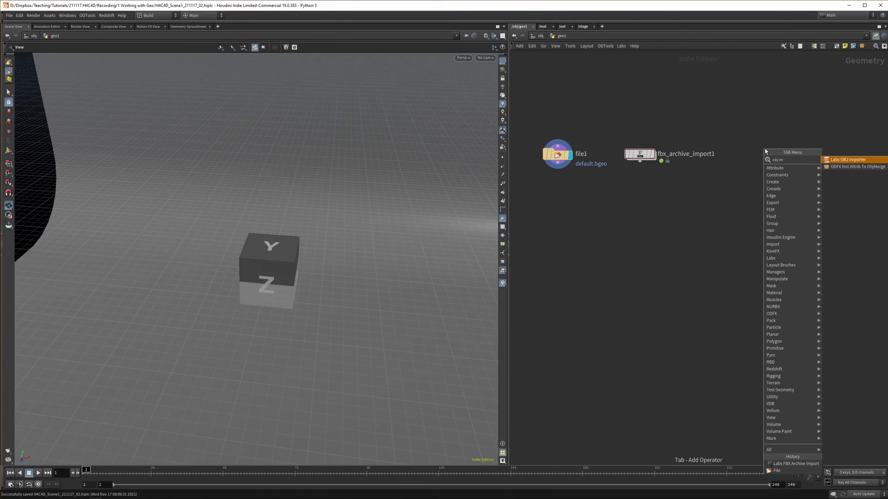
pyautogui.write('mp')
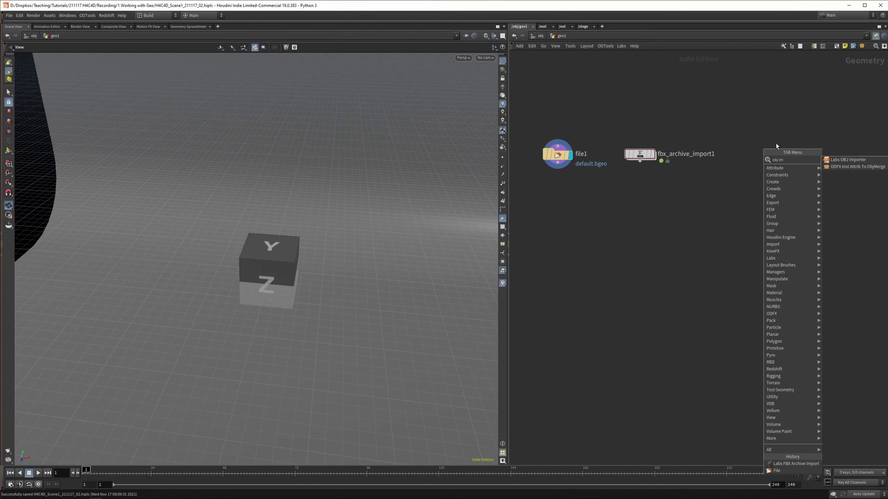
pyautogui.press('Return')
pyautogui.moveTo(701, 125); pyautogui.dragTo(742, 143, button='middle')
pyautogui.moveTo(742, 143); pyautogui.dragTo(660, 232)
pyautogui.moveTo(598, 173); pyautogui.dragTo(588, 173)
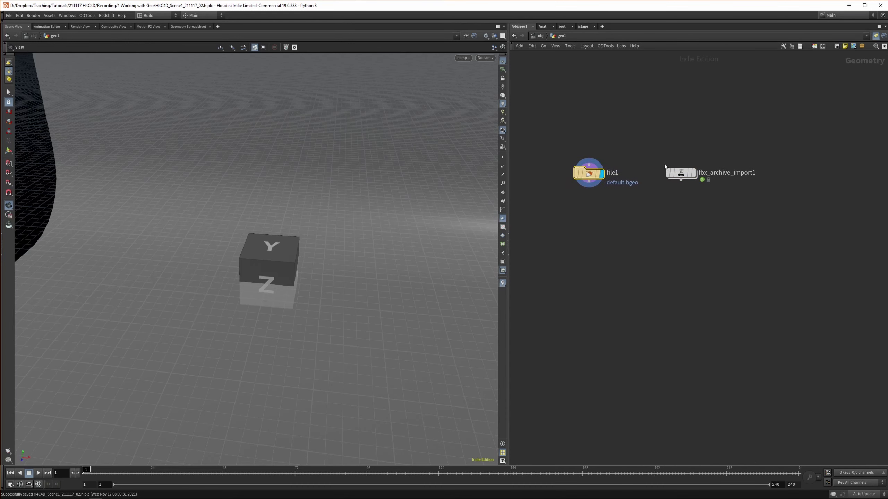
pyautogui.press('Tab')
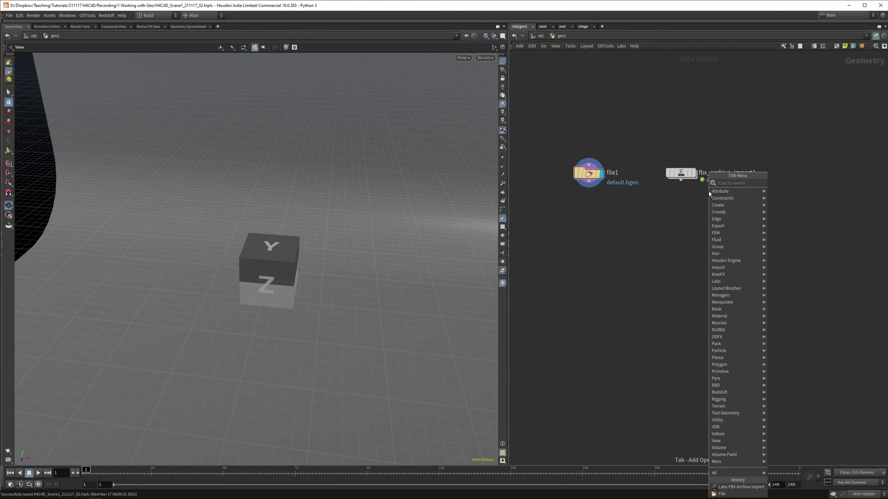
pyautogui.write('alembic')
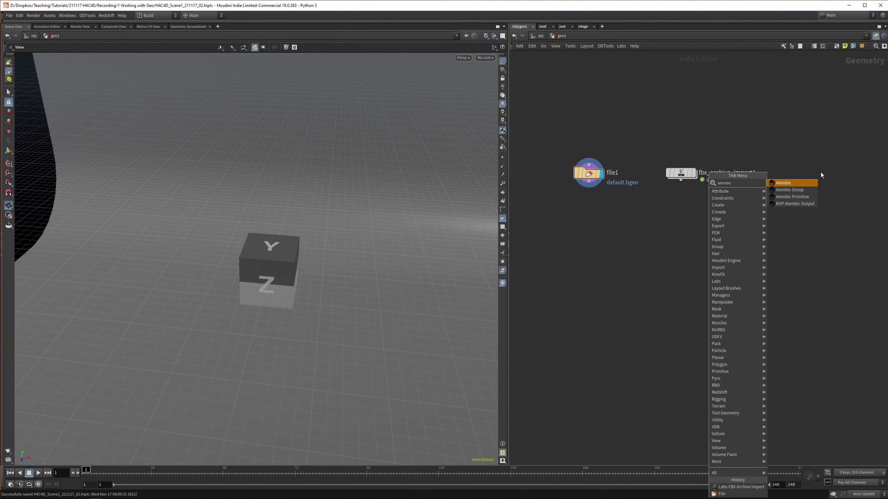
pyautogui.press('Escape')
# Make fbx_archive_import1 the displayed node and show its parameters.
pyautogui.click(694, 174)
pyautogui.moveTo(668, 128); pyautogui.dragTo(696, 212)
pyautogui.moveTo(693, 208); pyautogui.dragTo(687, 210, button='middle')
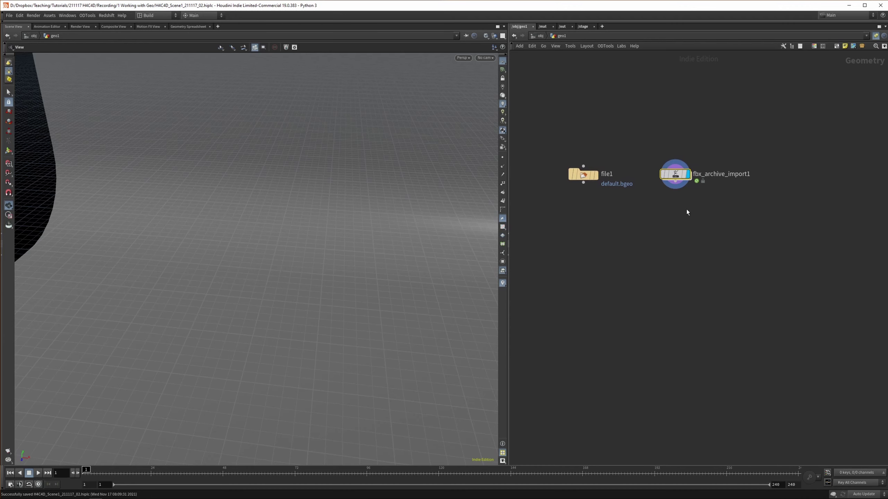
pyautogui.press('p')
pyautogui.moveTo(690, 281); pyautogui.dragTo(660, 300, button='middle')
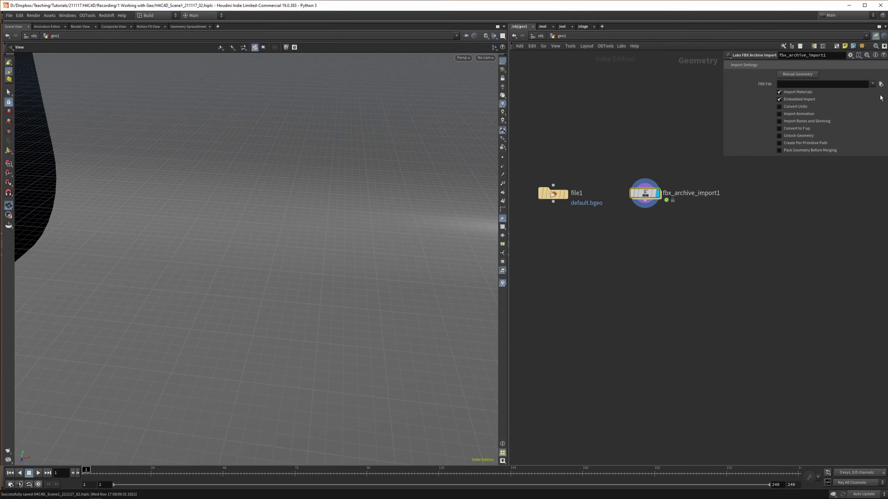
# Load ugsicgxva_High.fbx from the Megascans antique_sculpture_ugsicgxva folder as the FBX file of fbx_archive_import1.
pyautogui.click(881, 84)
pyautogui.hotkey('alt', 'Tab')
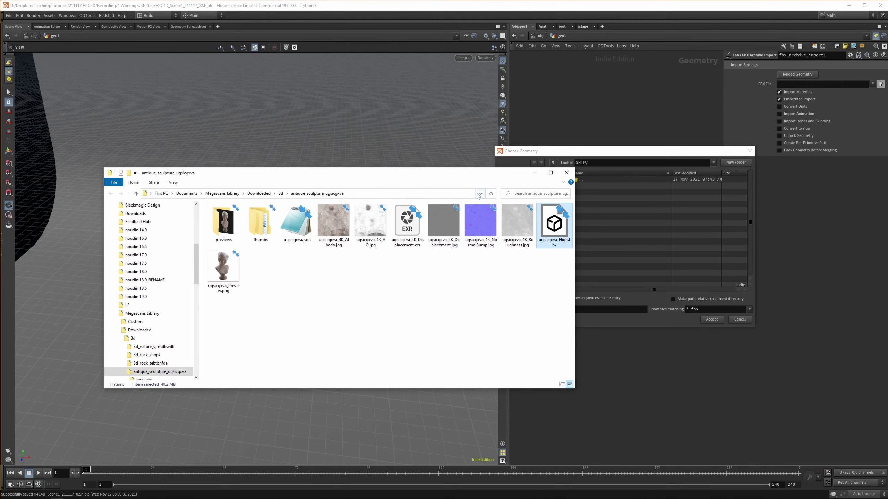
pyautogui.click(475, 193)
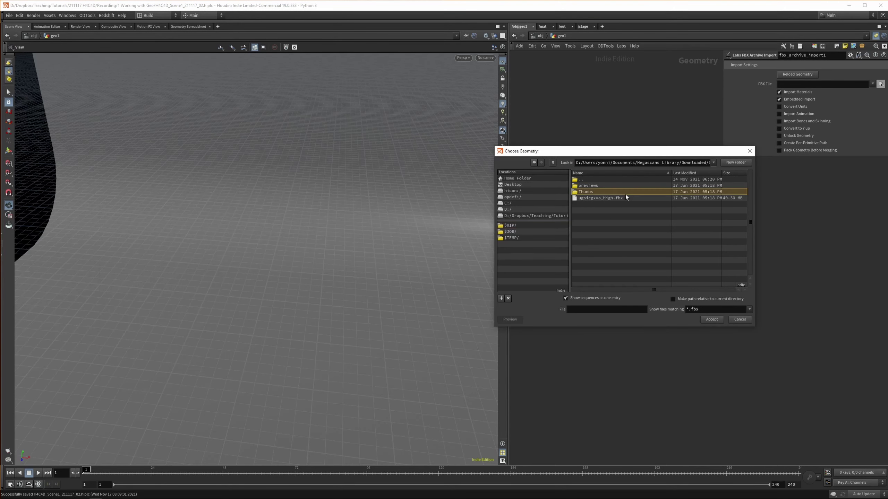
pyautogui.click(627, 198)
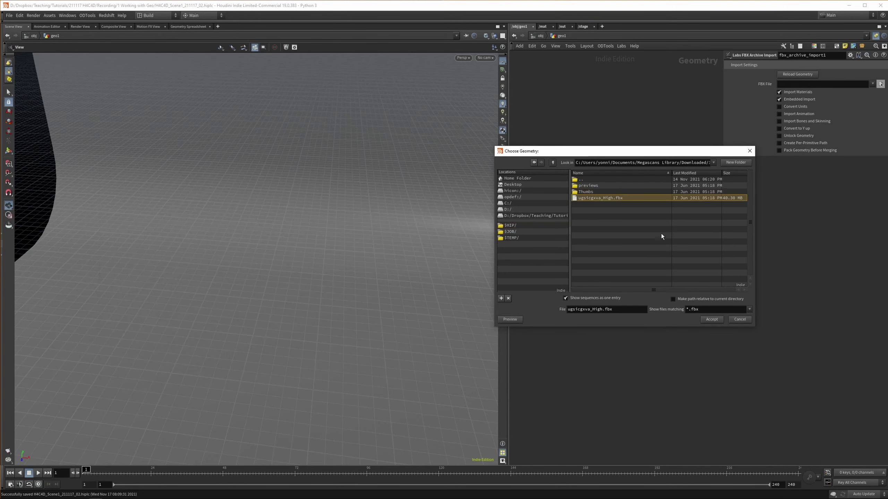
pyautogui.click(711, 319)
# Delete the unused file1 node and inspect the imported bust's scale against the studio backdrop.
pyautogui.moveTo(571, 129); pyautogui.dragTo(534, 210)
pyautogui.press('BackSpace')
pyautogui.scroll(-5, 330, 217)
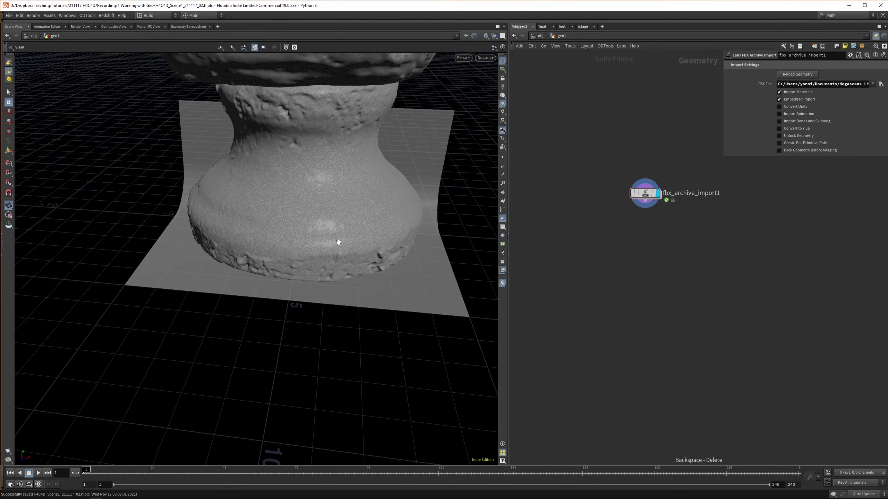
pyautogui.moveTo(337, 244); pyautogui.dragTo(338, 292)
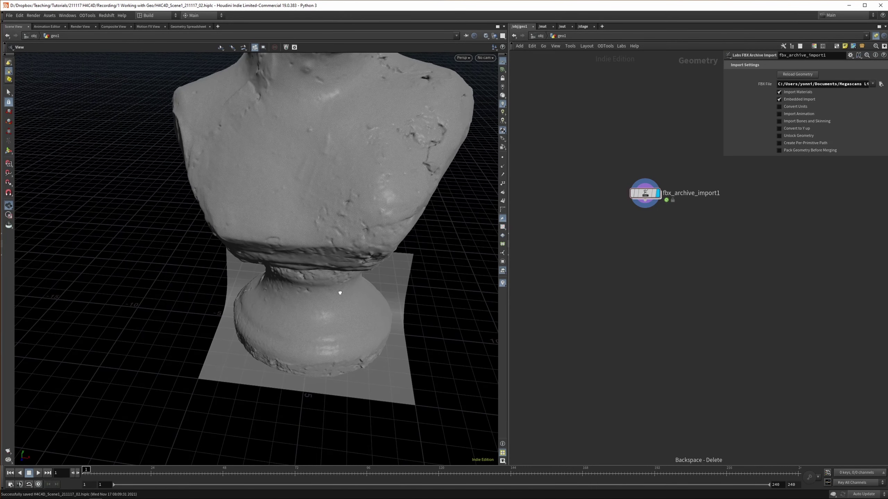
pyautogui.moveTo(335, 334); pyautogui.dragTo(352, 292, button='right')
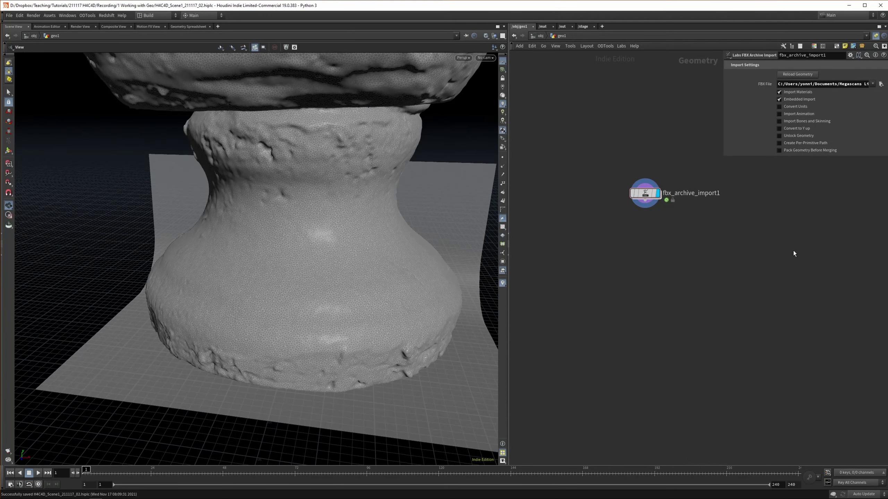
# Append a displayed Transform node below fbx_archive_import1.
pyautogui.moveTo(724, 240); pyautogui.dragTo(711, 256, button='middle')
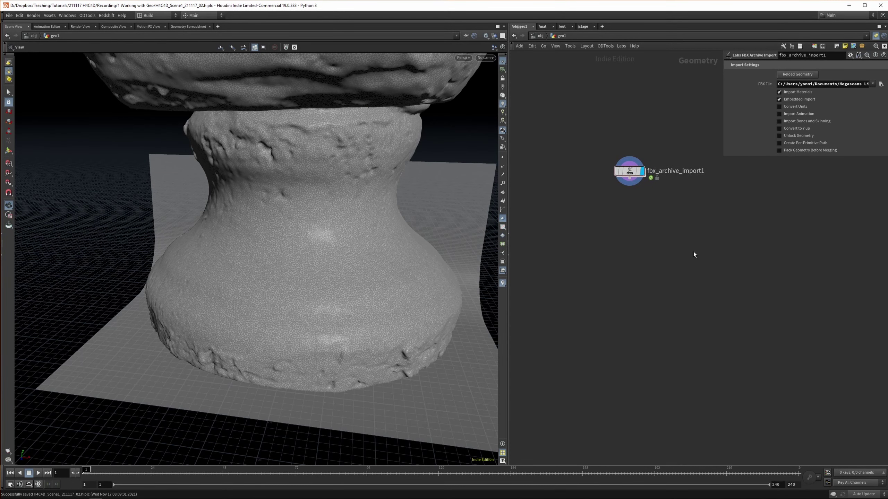
pyautogui.moveTo(655, 254); pyautogui.dragTo(637, 235, button='middle')
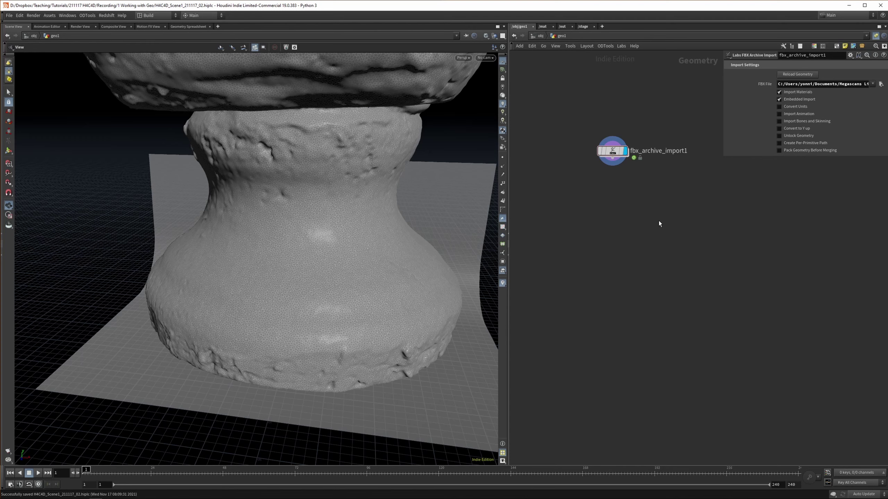
pyautogui.moveTo(658, 209); pyautogui.dragTo(620, 139)
pyautogui.press('Tab')
pyautogui.write('tra')
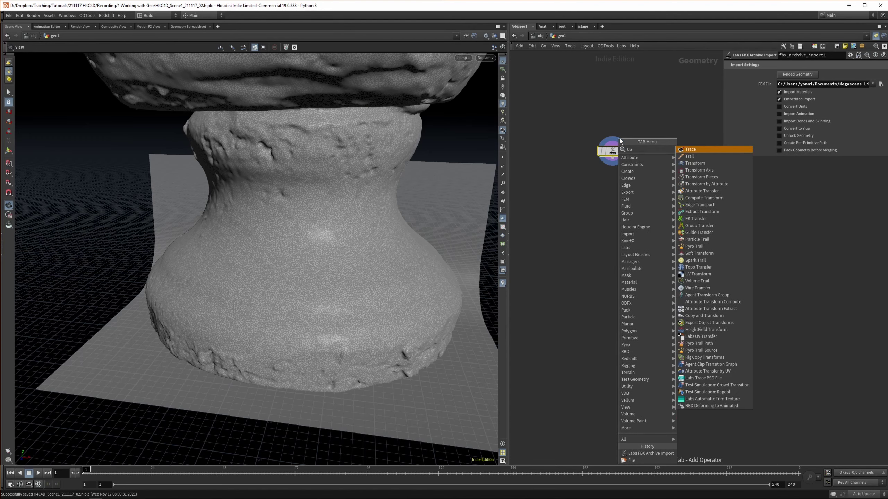
pyautogui.write('ns')
pyautogui.press('Return')
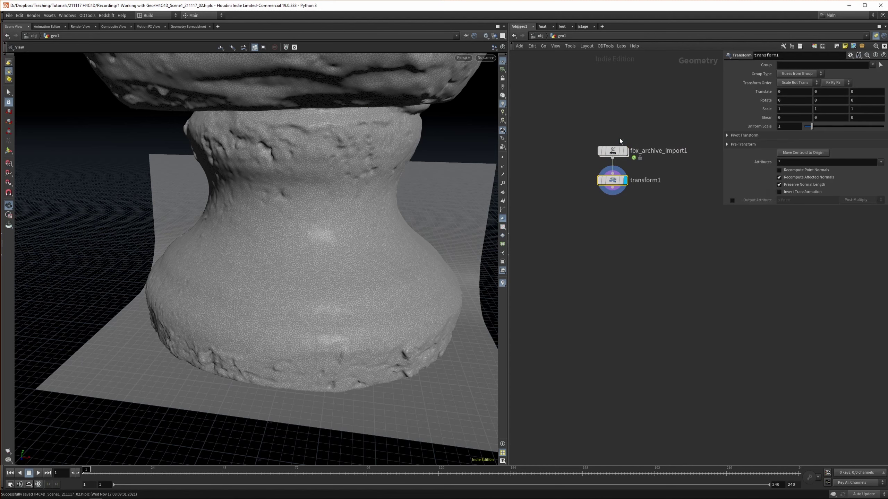
# Scale the bust down by setting transform1's Uniform Scale to .05 and compare it with the box outline.
pyautogui.click(792, 126)
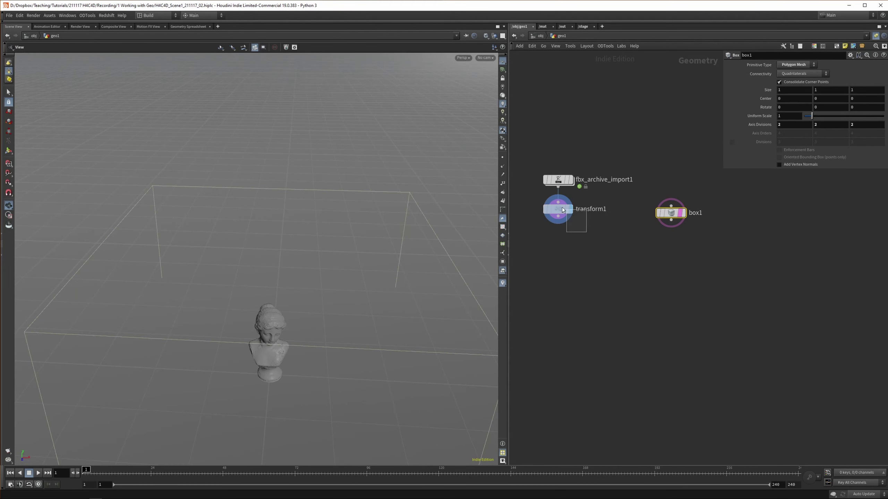
pyautogui.click(566, 209)
pyautogui.click(791, 126)
pyautogui.write('.01')
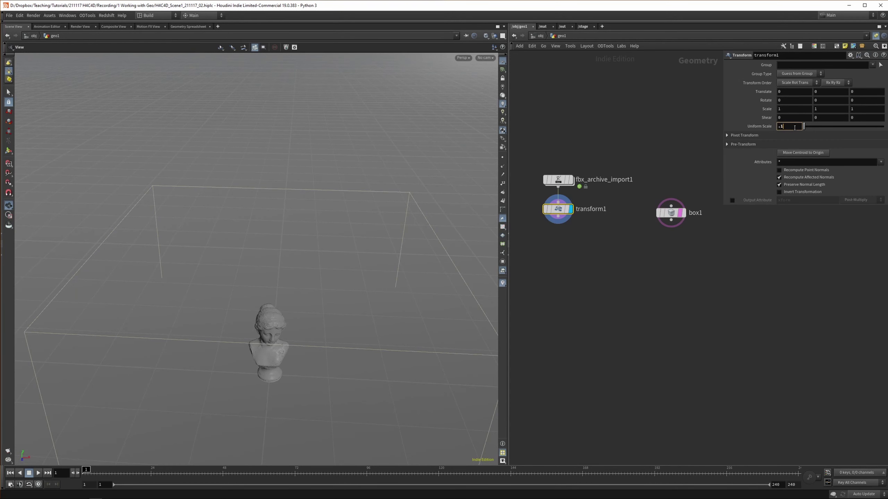
pyautogui.press('Return')
pyautogui.write('.05')
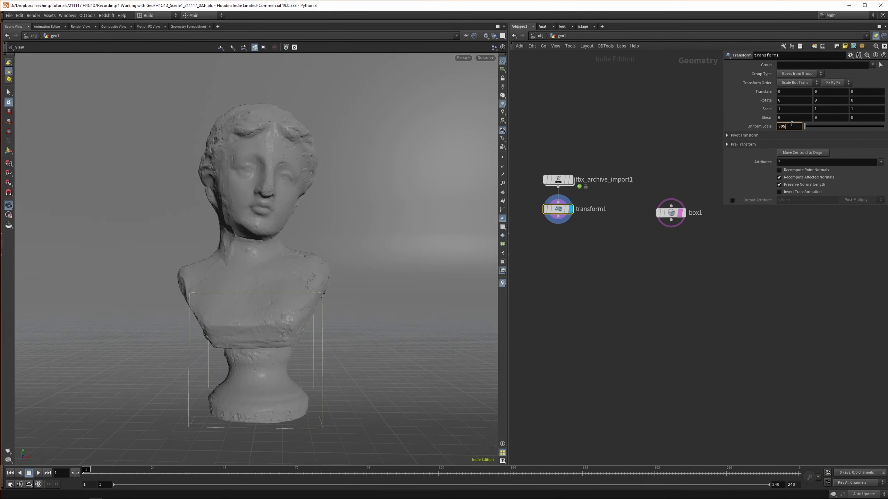
pyautogui.press('Return')
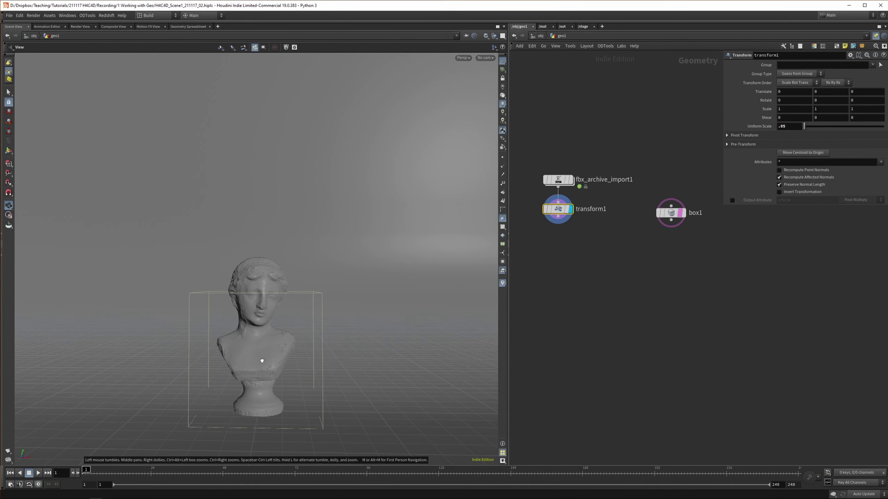
pyautogui.moveTo(262, 360); pyautogui.dragTo(327, 275)
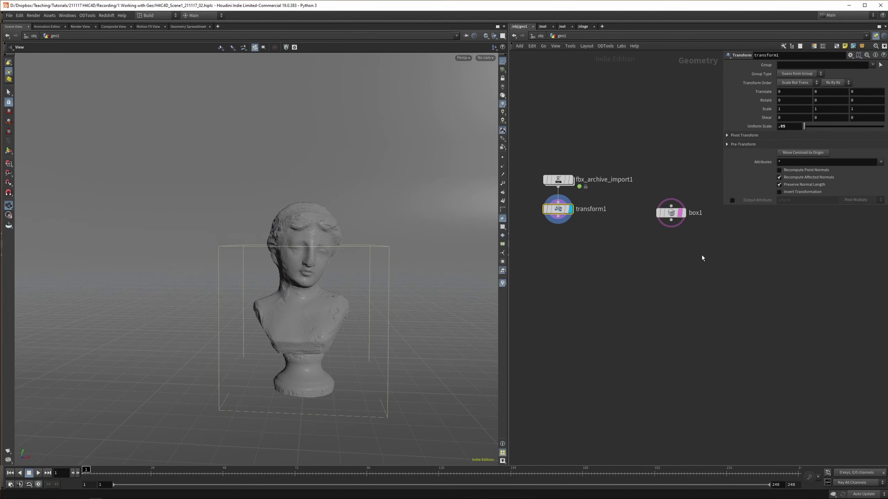
# Add a new Box node as a size reference and set its Y center to 0.5, comparing it with the bust.
pyautogui.press('Tab')
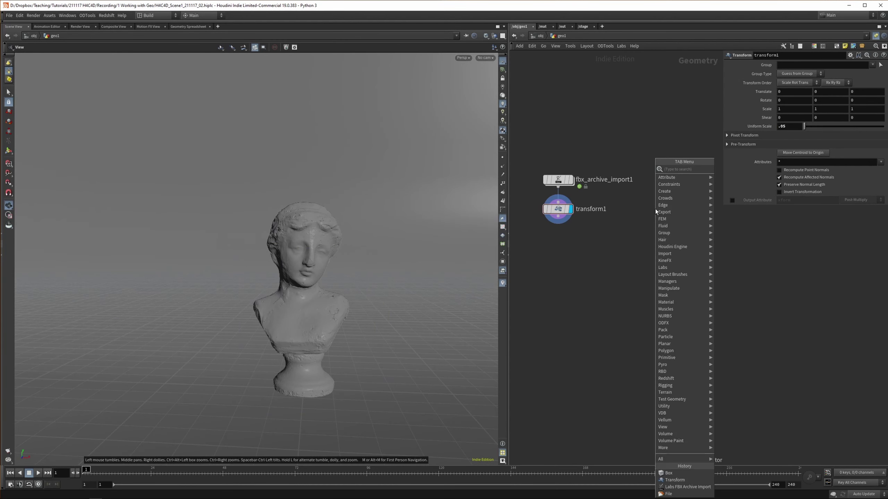
pyautogui.write('box')
pyautogui.press('Return')
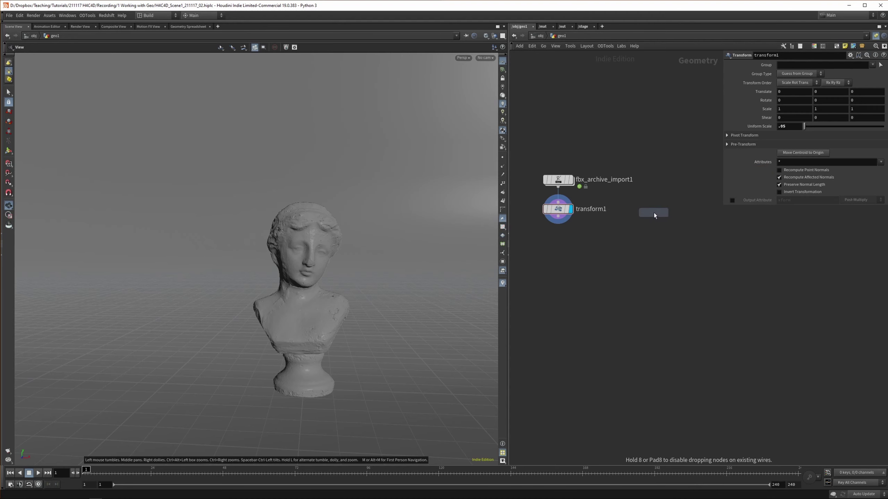
pyautogui.click(653, 212)
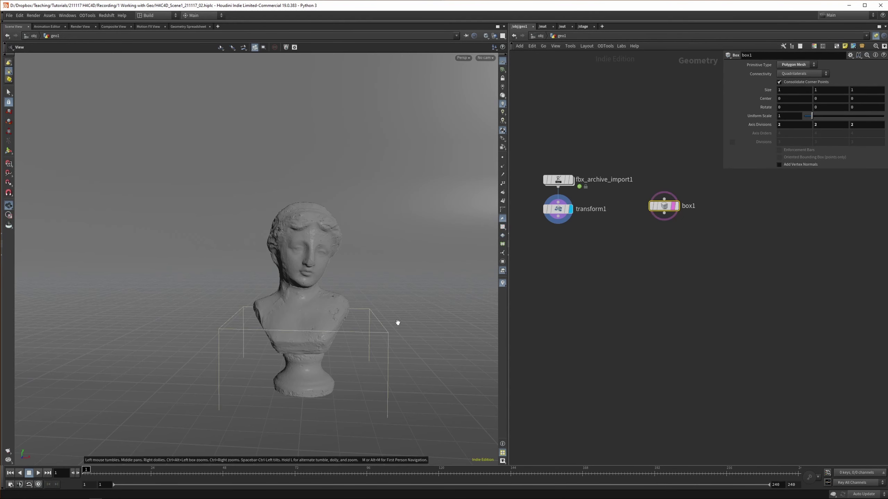
pyautogui.click(832, 98)
pyautogui.write('0.5')
pyautogui.press('Return')
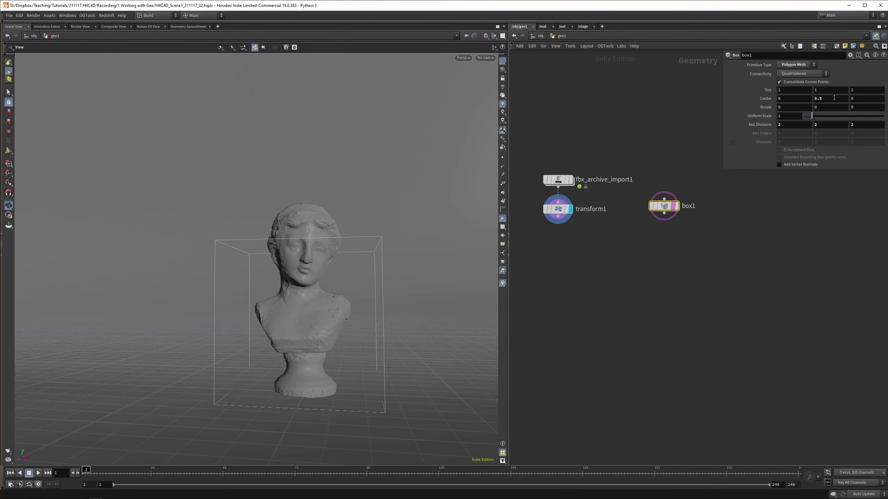
pyautogui.moveTo(382, 280); pyautogui.dragTo(295, 255)
pyautogui.moveTo(361, 244); pyautogui.dragTo(402, 243)
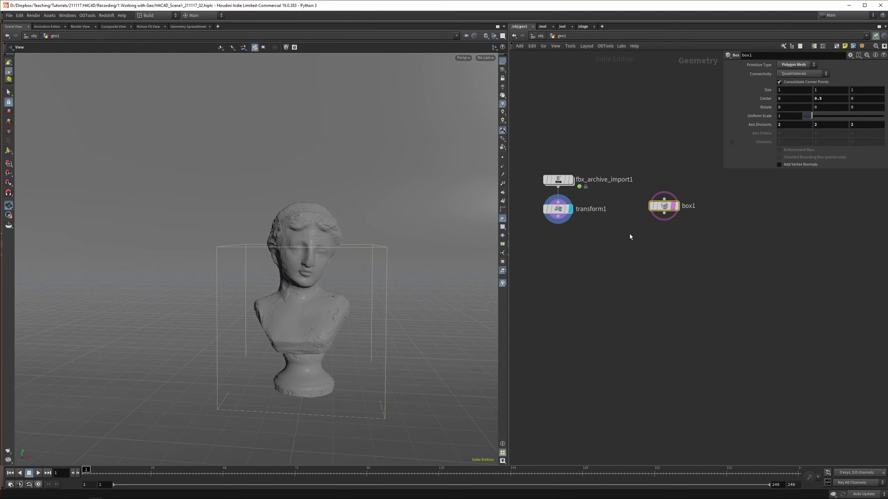
# Delete the reference box and set transform1's Uniform Scale to .03.
pyautogui.press('BackSpace')
pyautogui.click(561, 205)
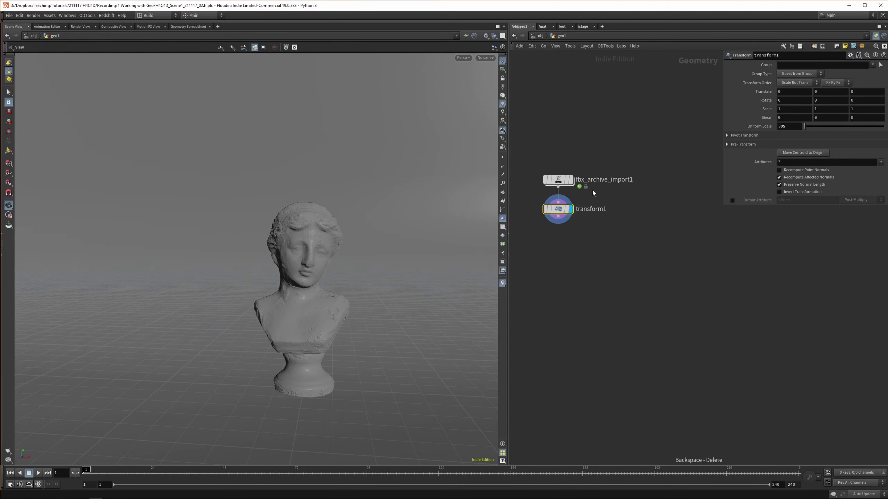
pyautogui.click(797, 126)
pyautogui.press('Return')
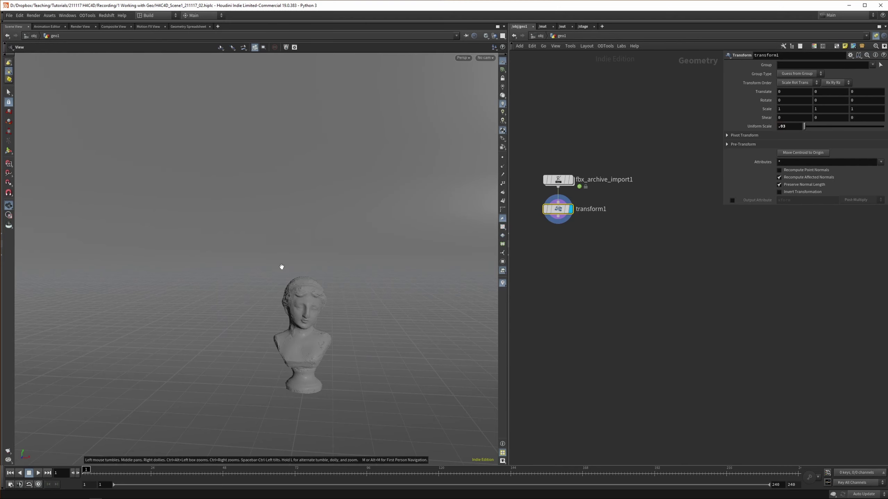
pyautogui.moveTo(250, 367); pyautogui.dragTo(266, 340, button='right')
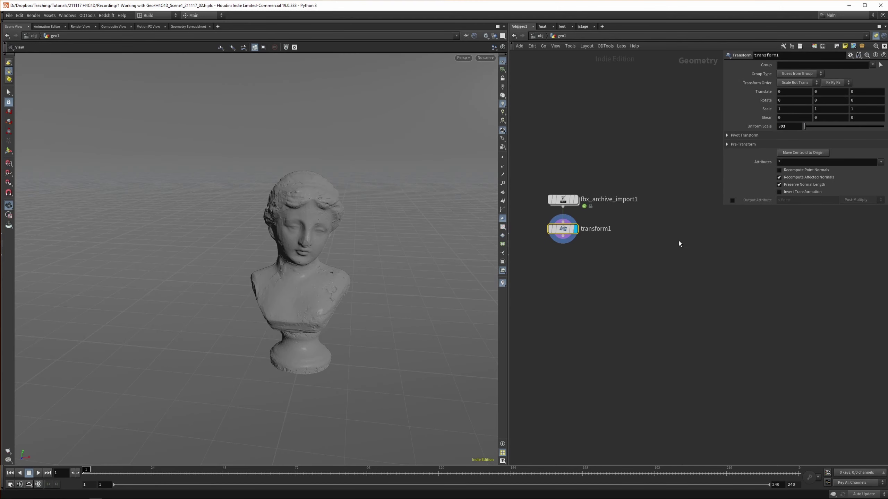
# Add a Match Size node beside transform1, wire fbx_archive_import1 into its first input and display it.
pyautogui.click(650, 230)
pyautogui.click(565, 200)
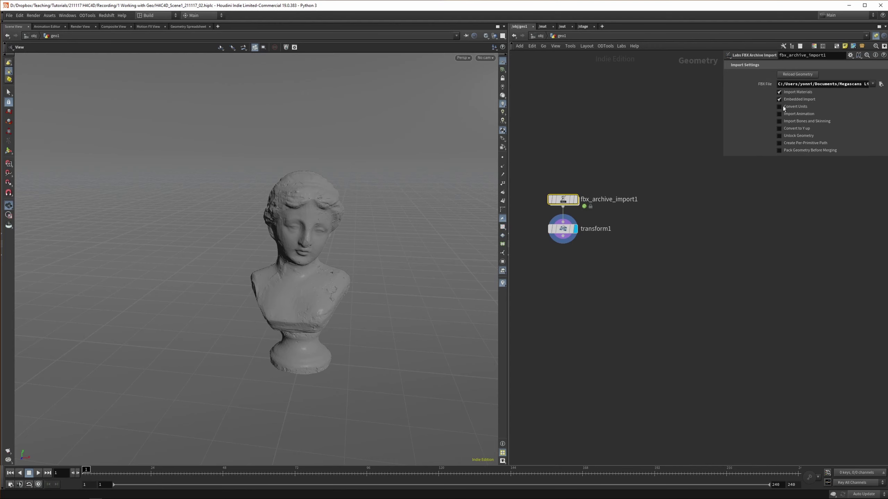
pyautogui.press('Tab')
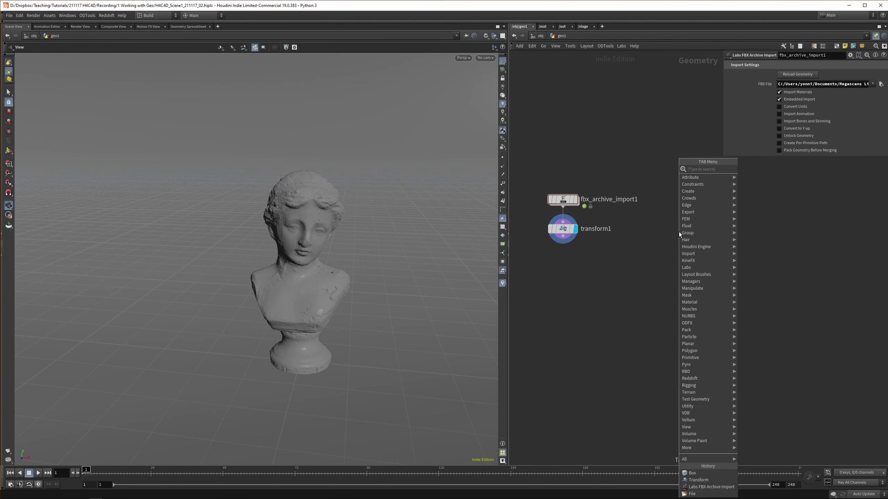
pyautogui.write('matchs')
pyautogui.press('Return')
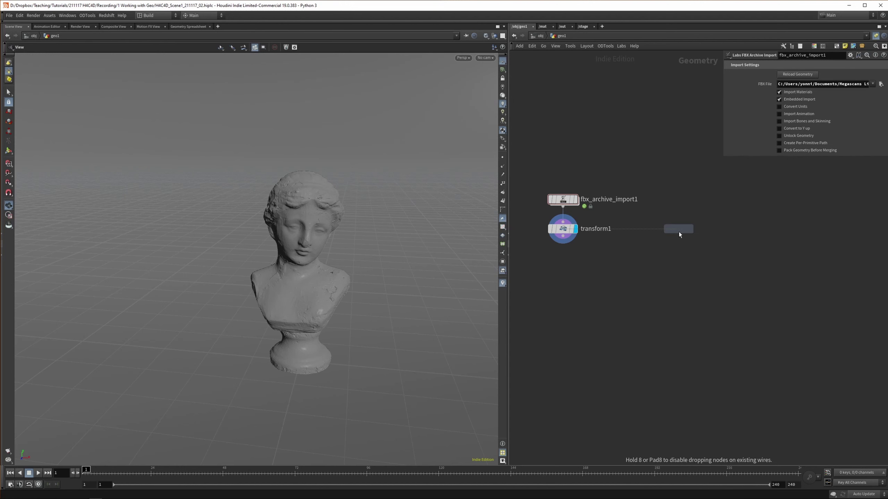
pyautogui.click(678, 232)
pyautogui.moveTo(563, 207); pyautogui.dragTo(650, 220)
pyautogui.click(683, 229)
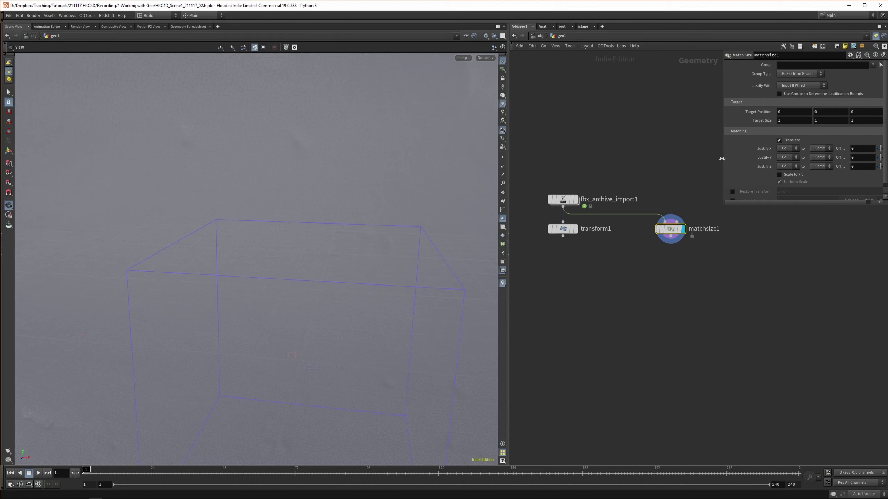
# Set matchsize1's Justify Y to Min and enable Scale to Fit.
pyautogui.moveTo(722, 159); pyautogui.dragTo(697, 159)
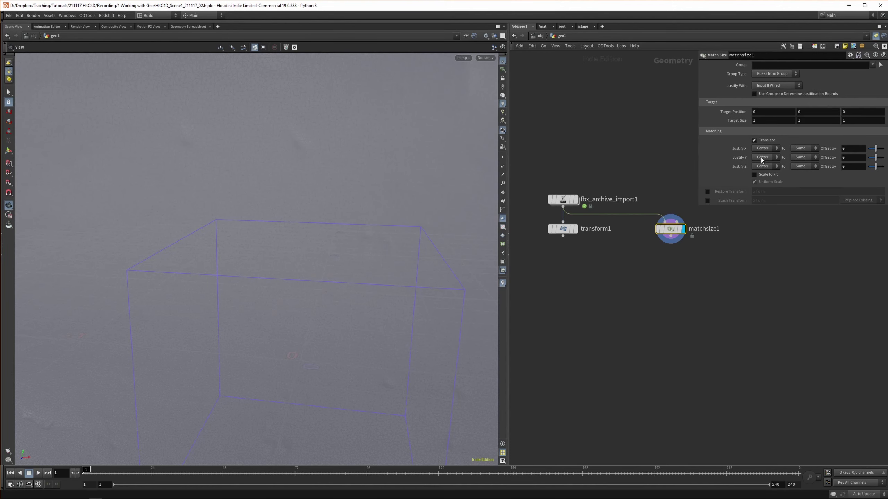
pyautogui.click(761, 157)
pyautogui.click(757, 171)
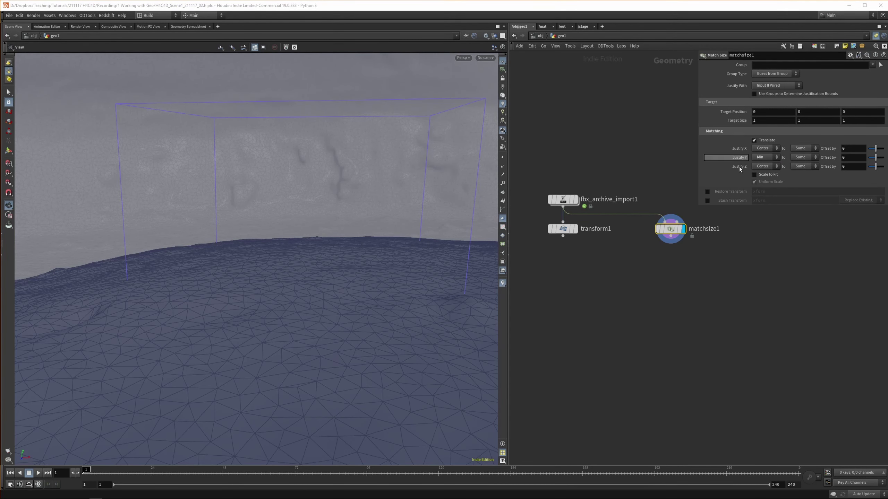
pyautogui.click(755, 174)
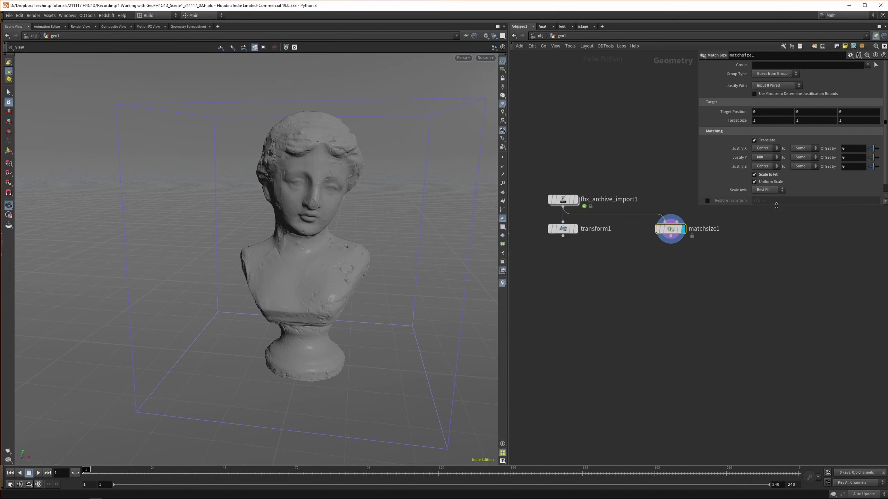
# Set matchsize1's Target Size to 0.3 on all three axes and check the bust's size in the viewport.
pyautogui.moveTo(728, 122)
pyautogui.mouseDown(button='middle')
pyautogui.moveTo(700, 123)
pyautogui.moveTo(739, 121)
pyautogui.moveTo(713, 121)
pyautogui.mouseUp(button='middle')
pyautogui.hotkey('ctrl', 'z')
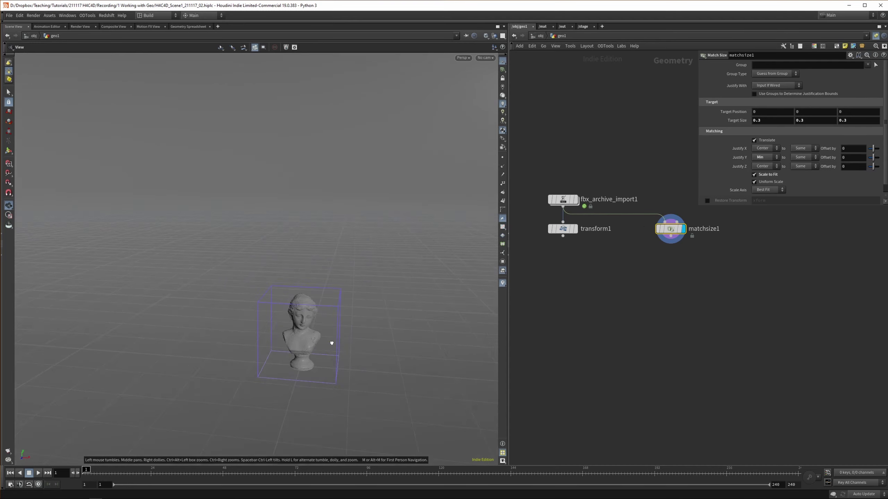
pyautogui.moveTo(331, 342)
pyautogui.mouseDown()
pyautogui.moveTo(351, 345)
pyautogui.moveTo(342, 345)
pyautogui.mouseUp()
pyautogui.scroll(3, 655, 267)
pyautogui.moveTo(654, 266); pyautogui.dragTo(653, 240, button='middle')
pyautogui.scroll(-1, 650, 244)
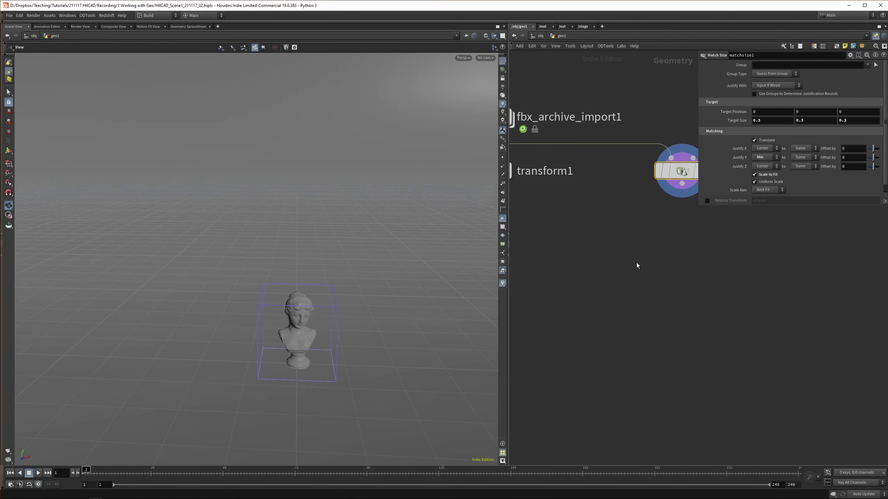
# Delete transform1 and lay out matchsize1 directly below fbx_archive_import1.
pyautogui.moveTo(653, 285); pyautogui.dragTo(688, 390, button='middle')
pyautogui.middleClick(712, 280)
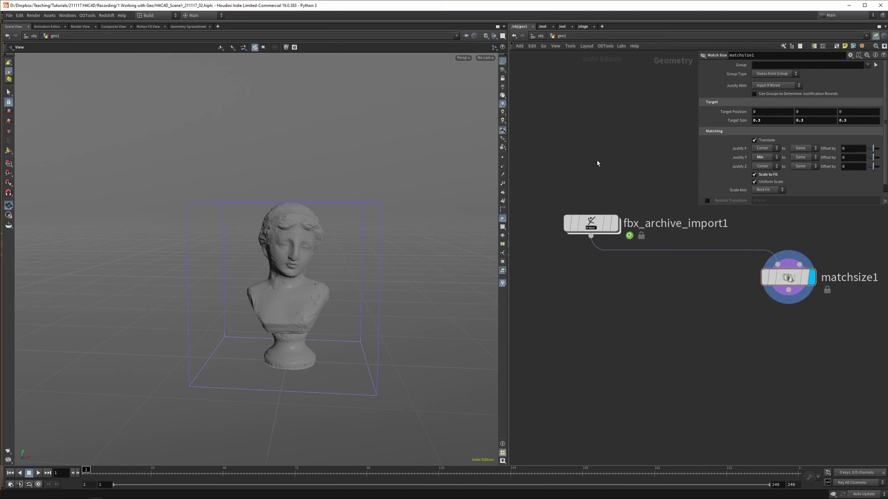
pyautogui.moveTo(581, 164); pyautogui.dragTo(815, 371)
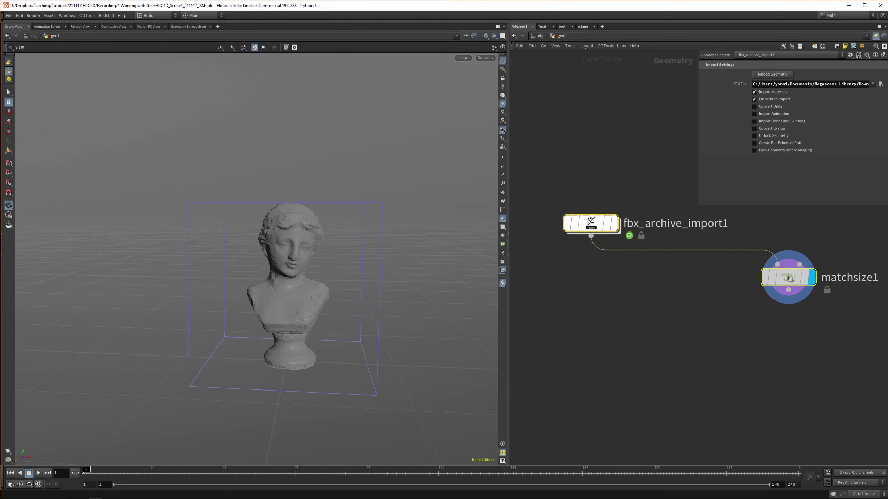
pyautogui.press('l')
pyautogui.click(646, 227)
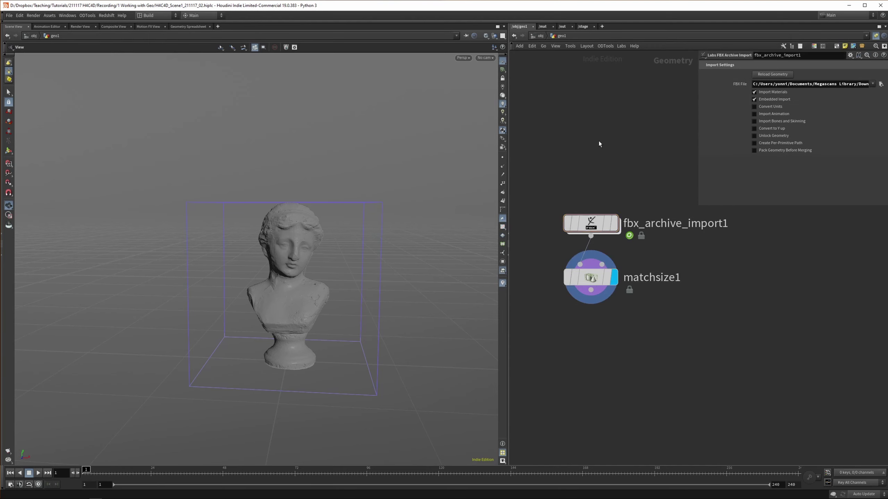
# Return to the object level, rename geo1 to Statue and save the scene.
pyautogui.click(540, 36)
pyautogui.doubleClick(680, 248)
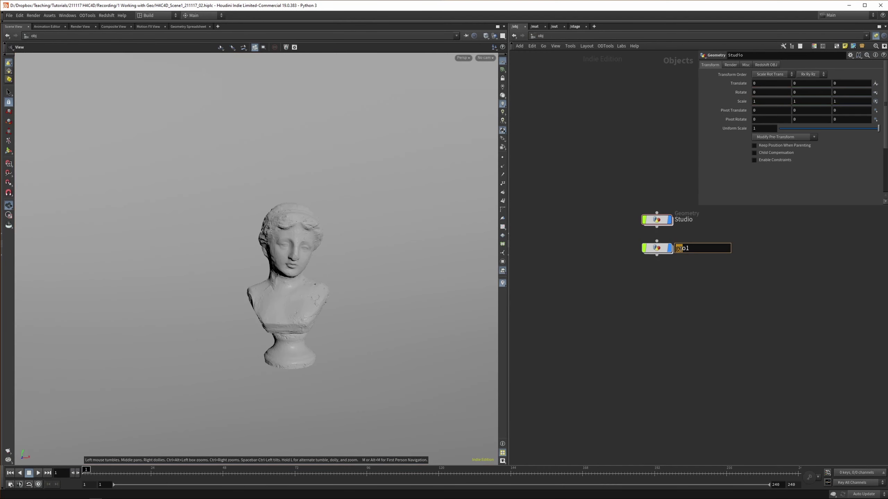
pyautogui.write('Statue')
pyautogui.press('Return')
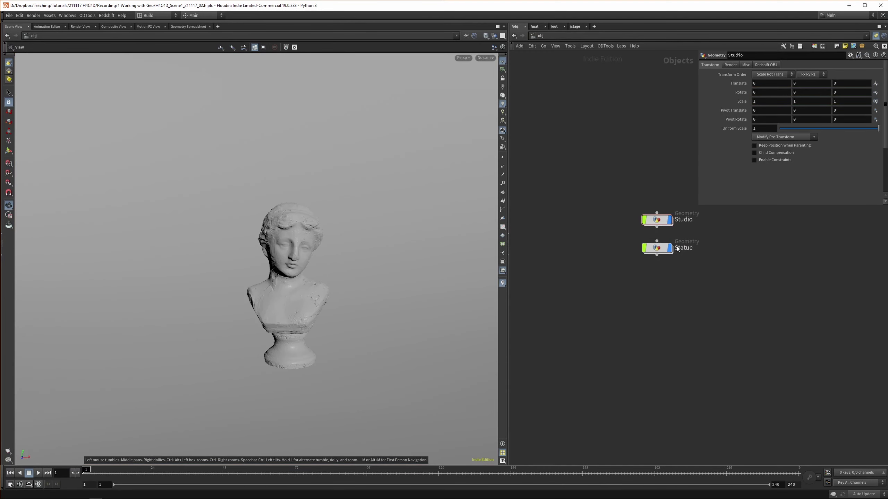
pyautogui.hotkey('ctrl', 's')
pyautogui.press('h')
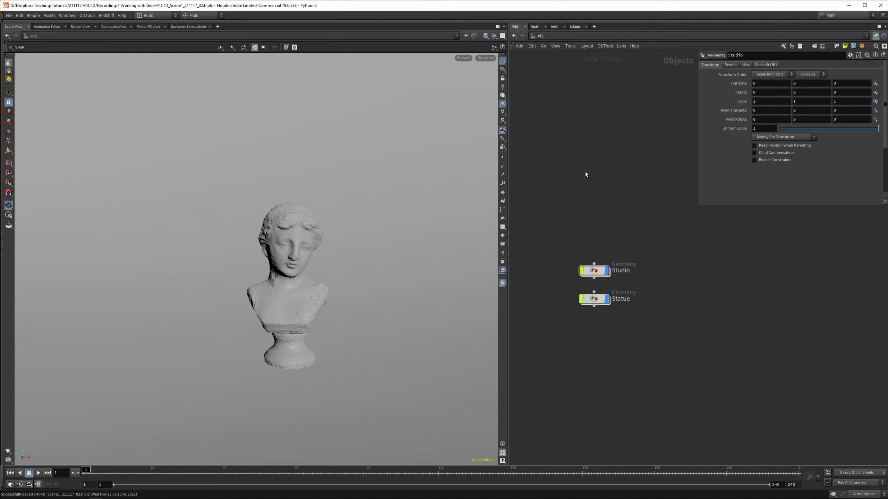
# Add a Redshift dome light to the scene and create a new camera from the current view.
pyautogui.hotkey('ctrl', 'v')
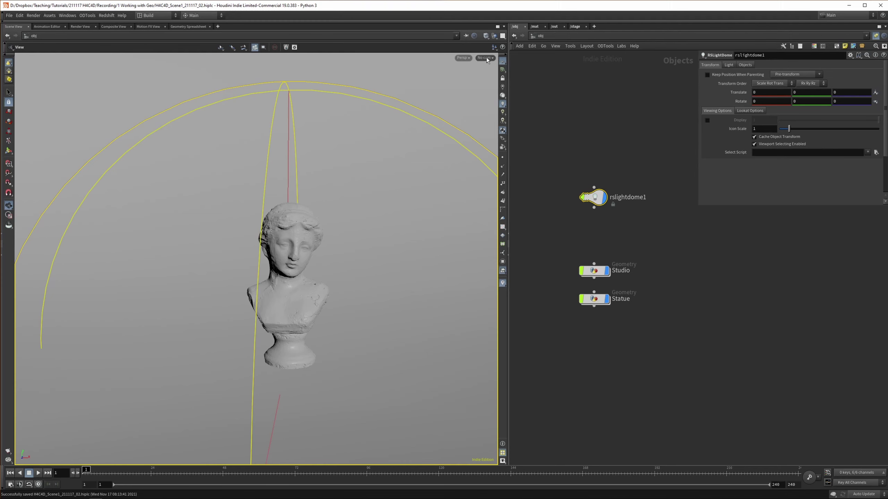
pyautogui.click(485, 57)
pyautogui.click(617, 88)
pyautogui.click(484, 58)
pyautogui.click(485, 58)
pyautogui.click(485, 58)
pyautogui.click(494, 79)
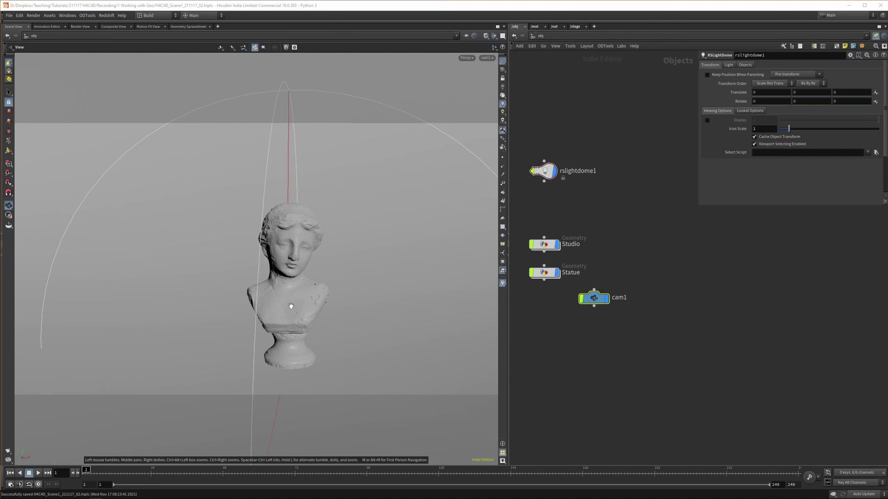
# Look through cam1, lock the camera to the view and reframe it closer on the bust.
pyautogui.moveTo(291, 306); pyautogui.dragTo(302, 311)
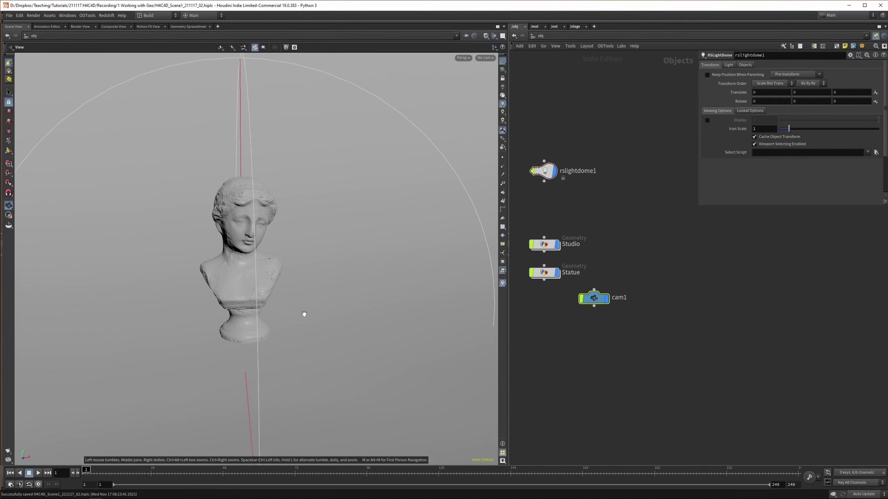
pyautogui.click(486, 58)
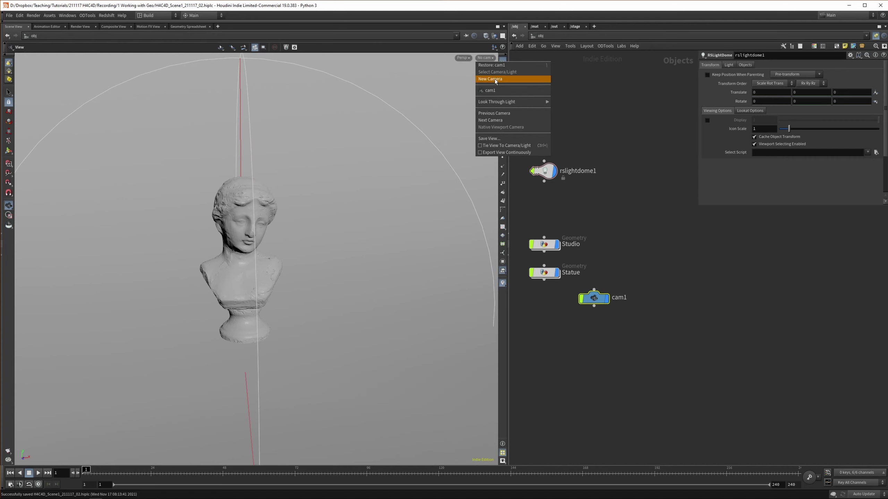
pyautogui.click(490, 90)
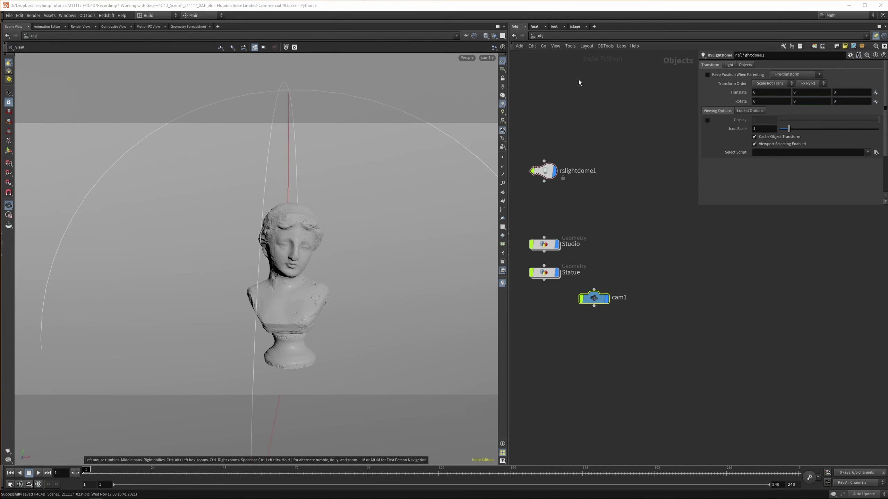
pyautogui.click(502, 78)
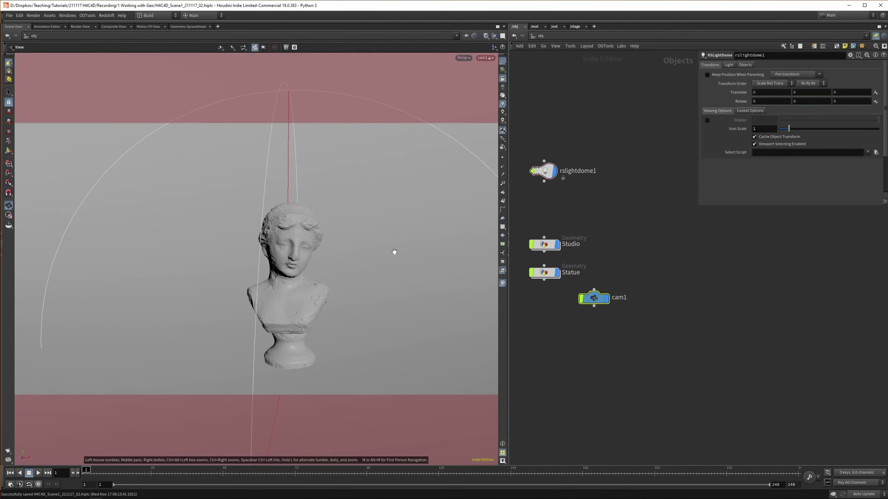
pyautogui.moveTo(391, 254); pyautogui.dragTo(364, 214)
pyautogui.moveTo(365, 214); pyautogui.dragTo(308, 216, button='middle')
pyautogui.moveTo(241, 322); pyautogui.dragTo(249, 300, button='right')
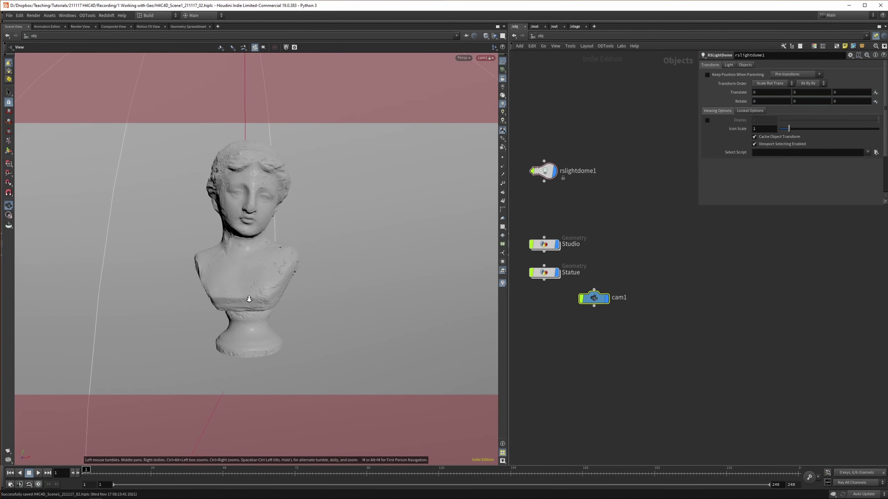
# Fine-tune cam1's framing so the whole bust fits in the view, then unlock the camera from the view.
pyautogui.moveTo(263, 294); pyautogui.dragTo(273, 298, button='middle')
pyautogui.moveTo(272, 297); pyautogui.dragTo(251, 301)
pyautogui.moveTo(251, 301); pyautogui.dragTo(265, 297, button='middle')
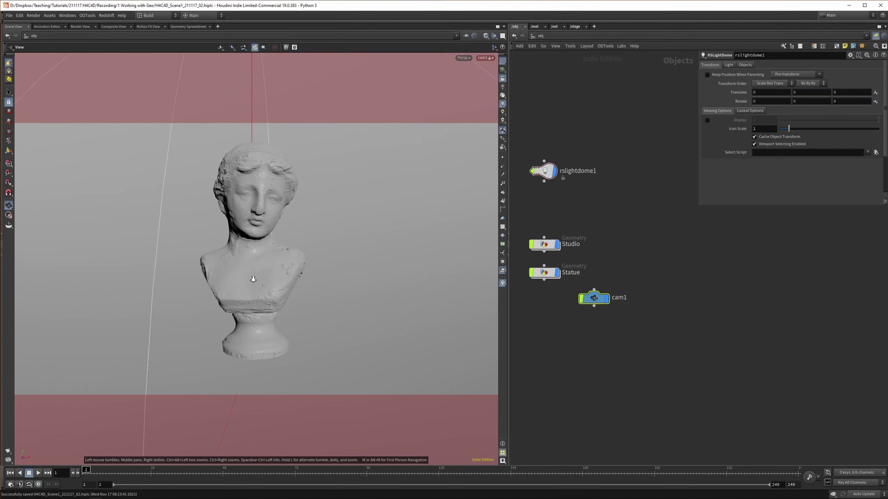
pyautogui.moveTo(252, 279); pyautogui.dragTo(248, 318, button='right')
pyautogui.moveTo(248, 318); pyautogui.dragTo(236, 313, button='middle')
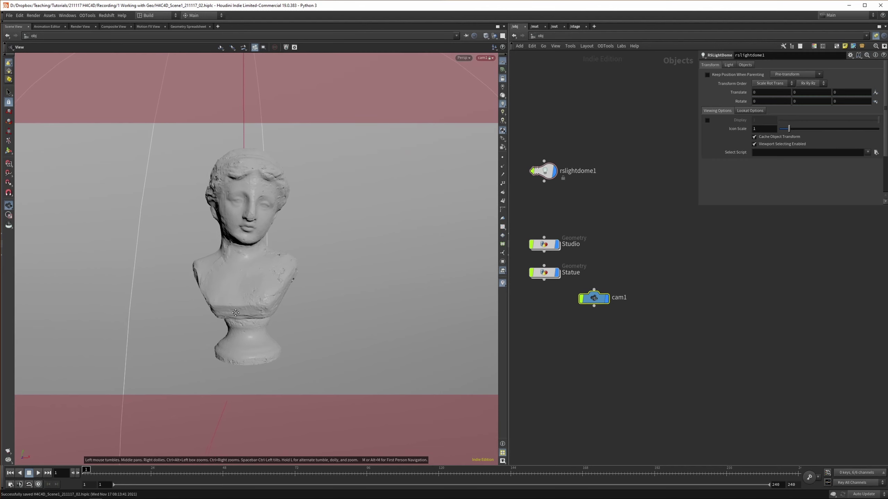
pyautogui.click(502, 78)
pyautogui.click(106, 15)
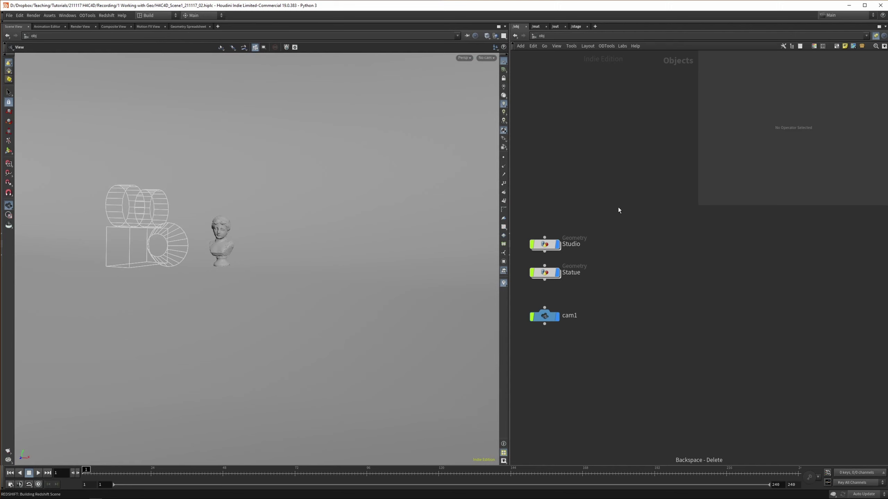
# Add a Redshift area light node above the Studio node.
pyautogui.moveTo(618, 206); pyautogui.dragTo(695, 222, button='middle')
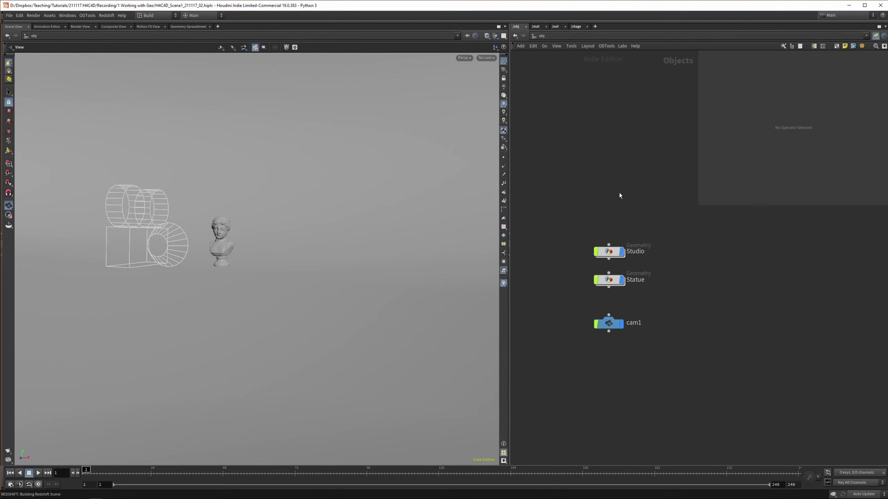
pyautogui.press('Tab')
pyautogui.write('geo')
pyautogui.press('Return')
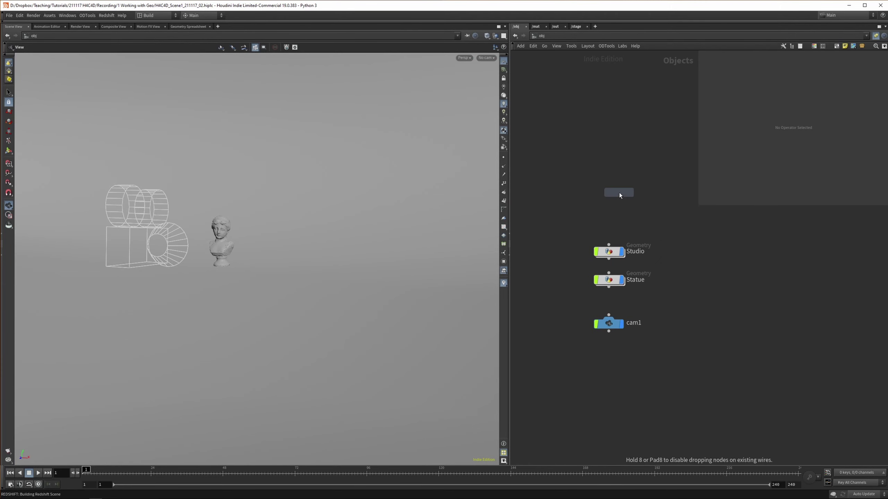
pyautogui.click(609, 202)
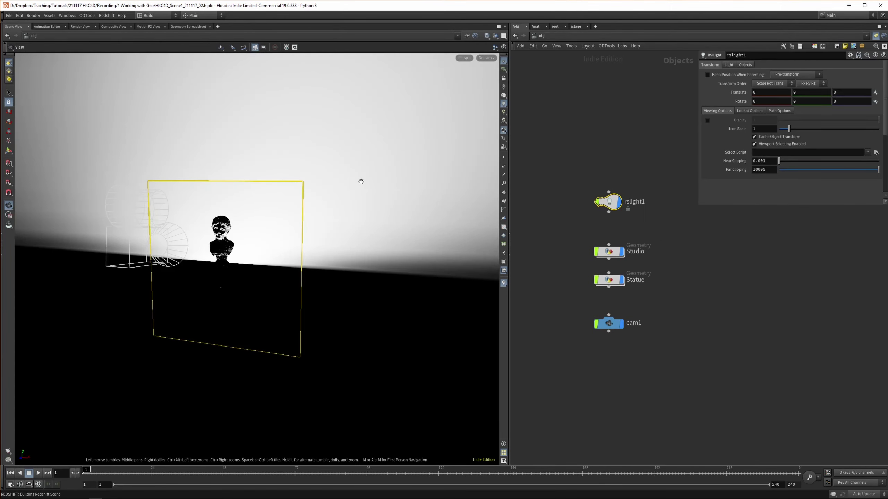
# Compare the viewport lighting modes, keep high-quality lighting with shadows and show the light's transform handle.
pyautogui.moveTo(269, 239); pyautogui.dragTo(211, 224)
pyautogui.click(504, 120)
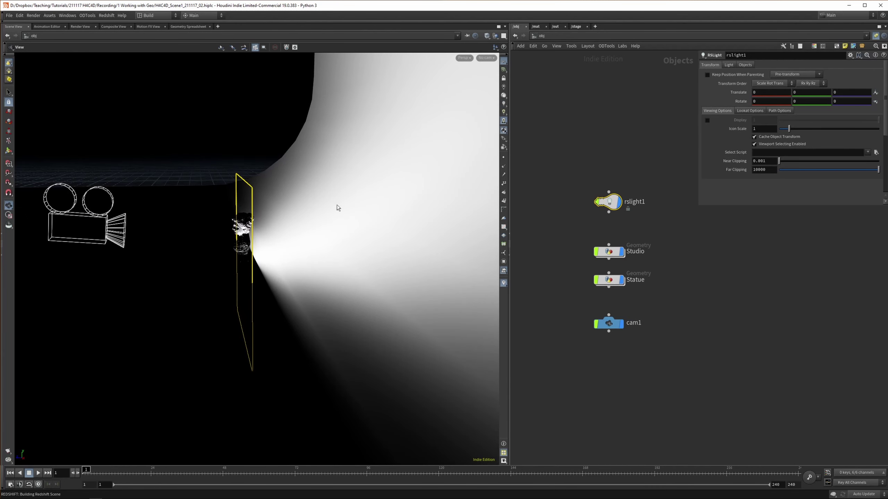
pyautogui.click(503, 95)
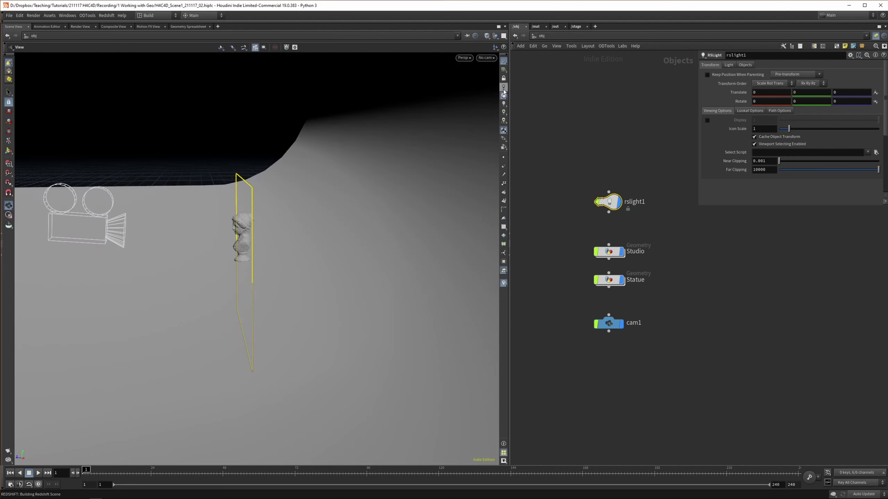
pyautogui.click(503, 88)
pyautogui.click(504, 95)
pyautogui.click(503, 104)
pyautogui.click(504, 113)
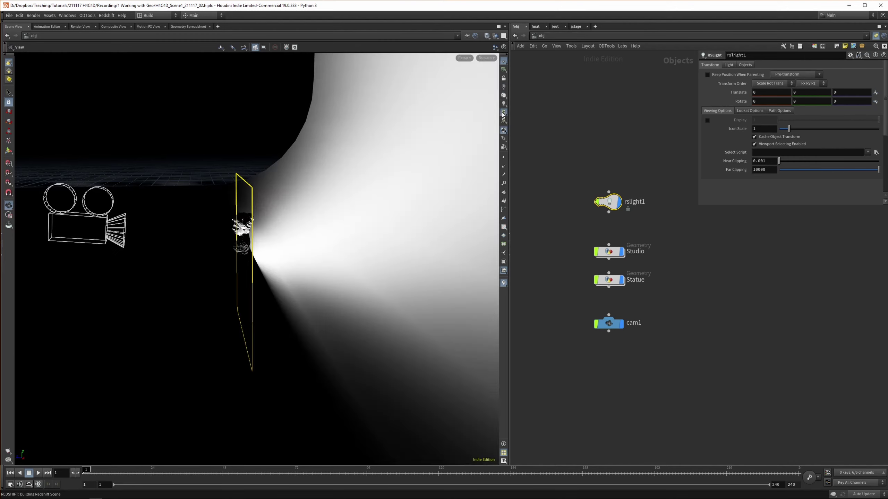
pyautogui.click(504, 120)
pyautogui.moveTo(304, 254); pyautogui.dragTo(283, 230)
pyautogui.press('Return')
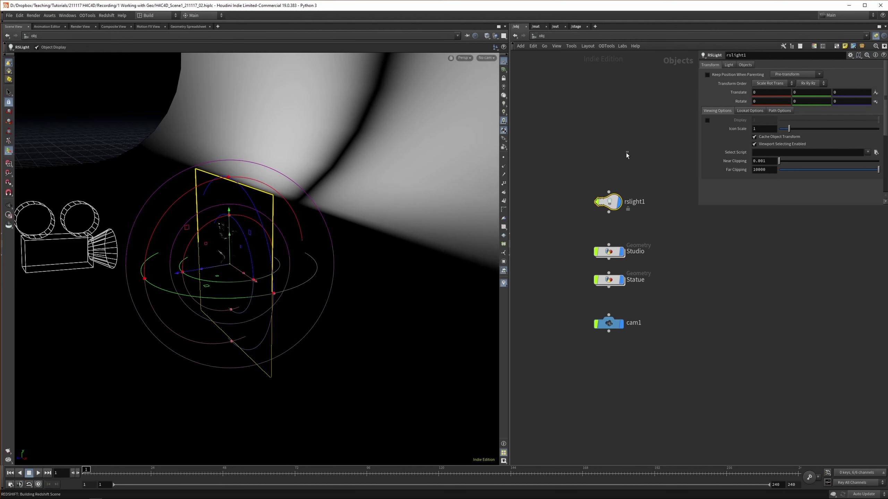
# Add a null as the parent of rslight1 and move the light to 1.4 in Z.
pyautogui.press('Tab')
pyautogui.write('null')
pyautogui.press('Return')
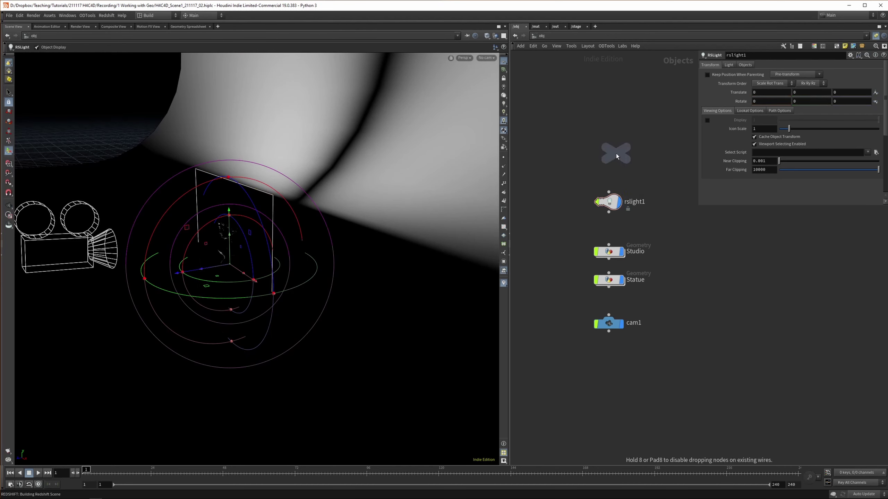
pyautogui.click(607, 154)
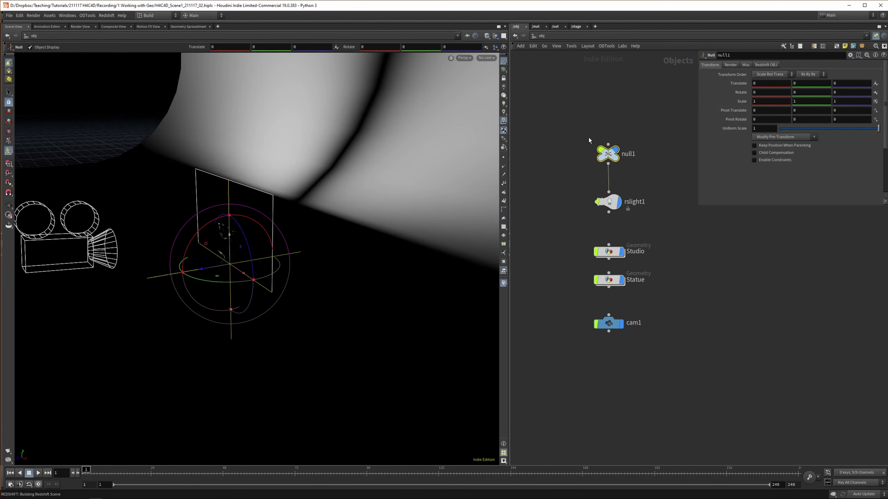
pyautogui.click(608, 202)
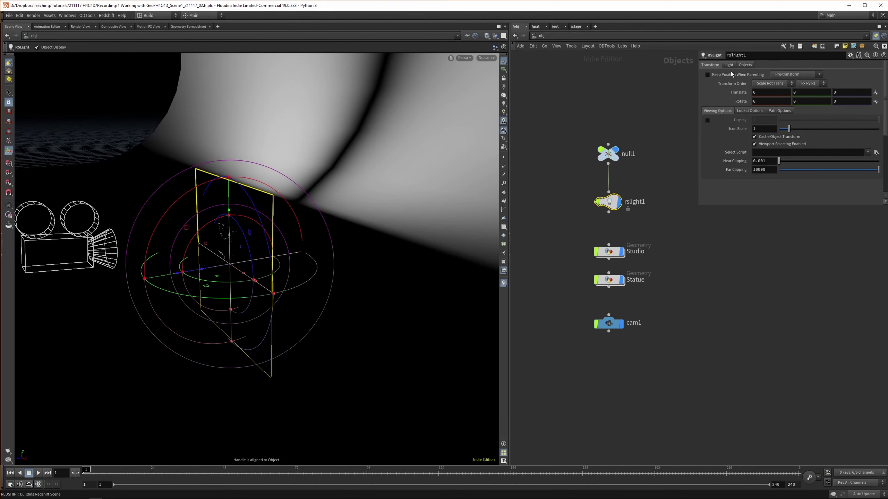
pyautogui.moveTo(834, 90); pyautogui.dragTo(788, 121, button='middle')
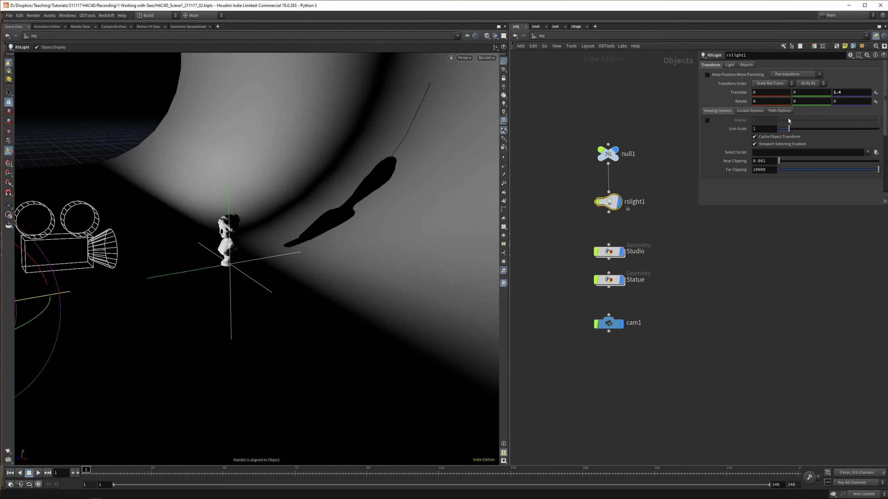
# Rotate null1 to about -10.3 in X and -35.3 in Y to swing the light around the bust.
pyautogui.moveTo(614, 158); pyautogui.dragTo(615, 158)
pyautogui.moveTo(241, 285); pyautogui.dragTo(201, 283)
pyautogui.moveTo(232, 252); pyautogui.dragTo(273, 240)
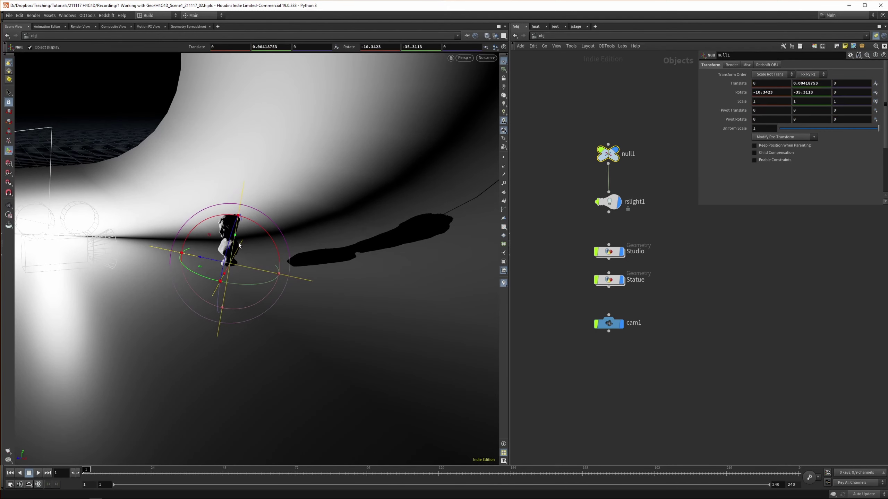
# Open the Redshift Render View and move its window over the 3D viewport.
pyautogui.click(106, 15)
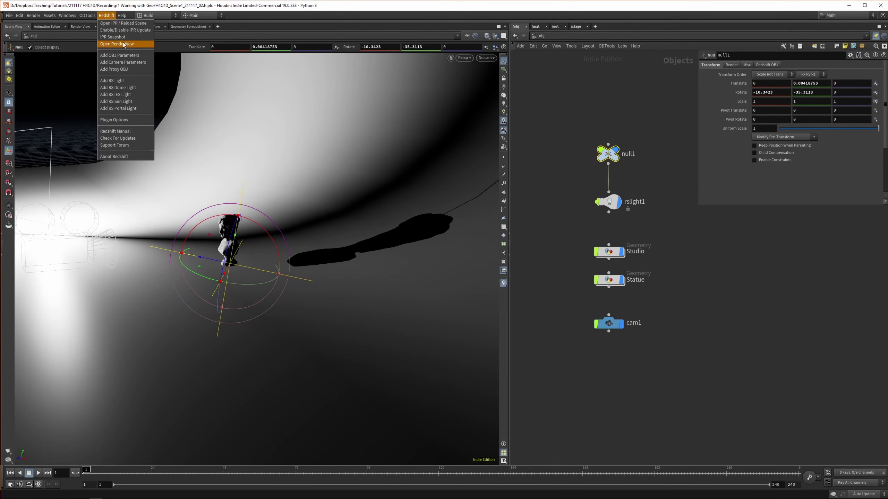
pyautogui.click(118, 44)
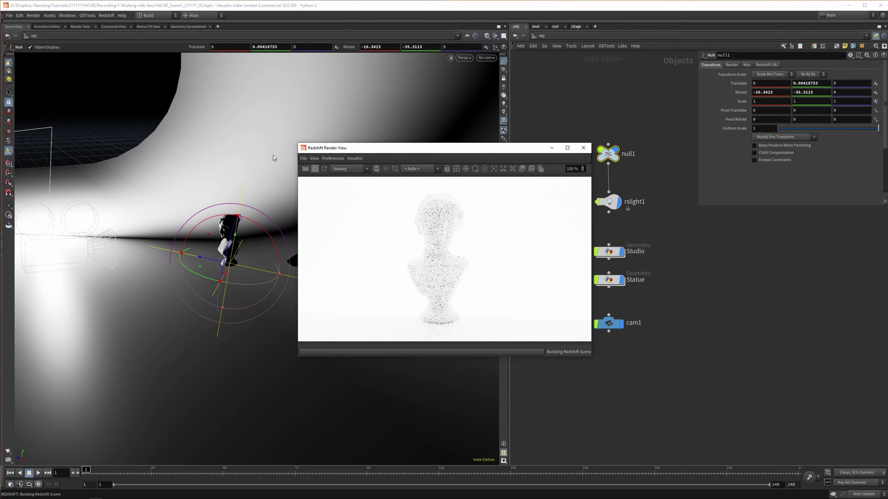
pyautogui.moveTo(397, 153); pyautogui.dragTo(303, 122)
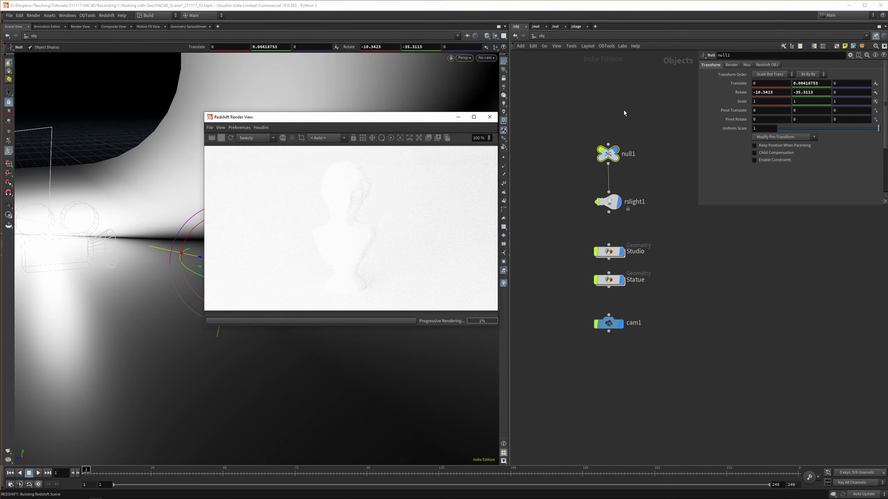
# Place rslight1 closer beneath null1 and set the light's intensity to 10.
pyautogui.moveTo(589, 131); pyautogui.dragTo(630, 202)
pyautogui.click(591, 189)
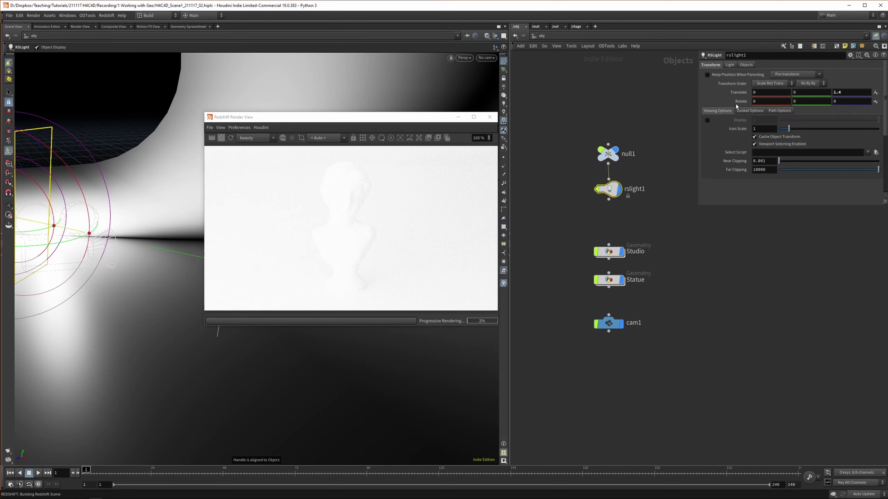
pyautogui.moveTo(571, 178); pyautogui.dragTo(639, 205)
pyautogui.click(729, 65)
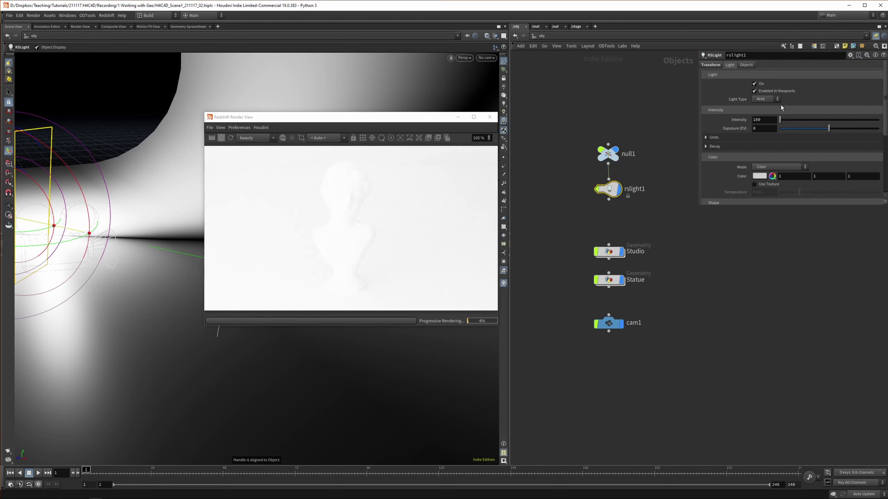
pyautogui.click(771, 120)
pyautogui.write('10')
pyautogui.press('Return')
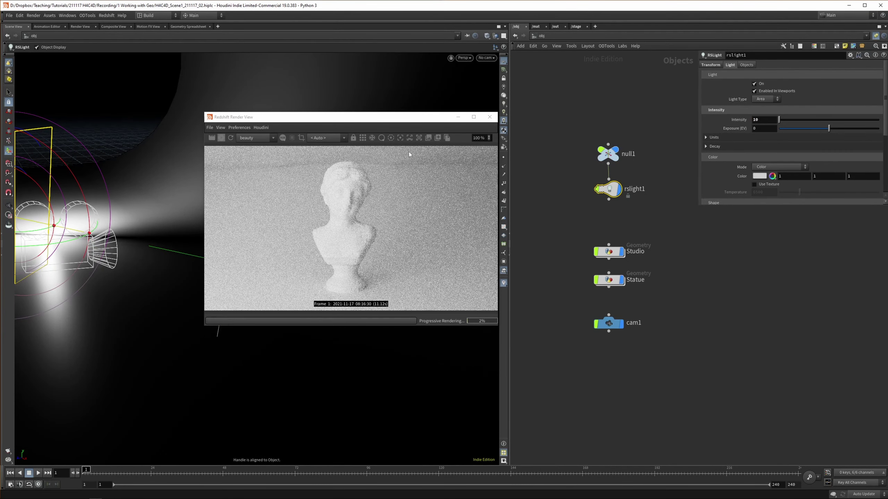
# Hide the render info and status bar in the Render View, then resize and reposition its window.
pyautogui.moveTo(396, 120); pyautogui.dragTo(391, 96)
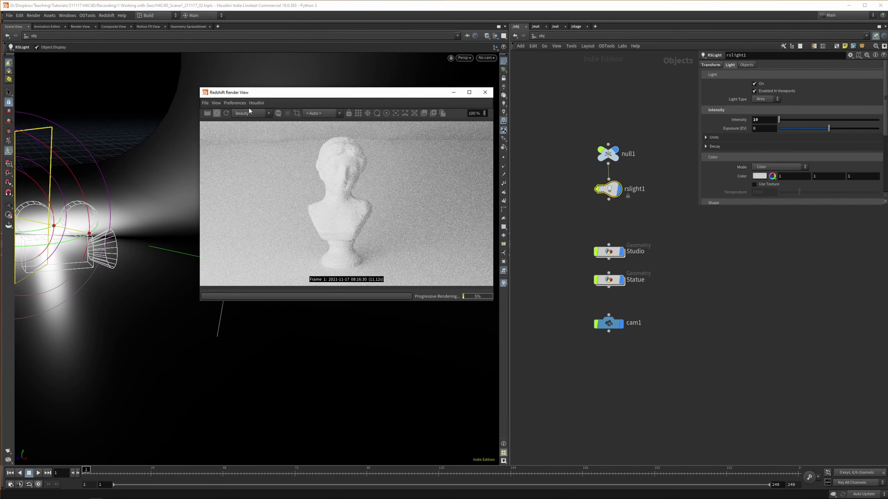
pyautogui.click(215, 103)
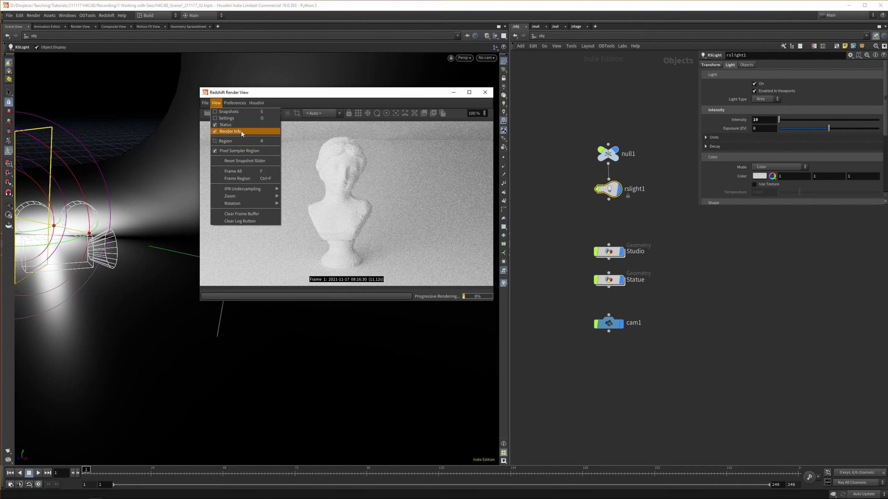
pyautogui.click(216, 103)
pyautogui.click(216, 103)
pyautogui.click(224, 125)
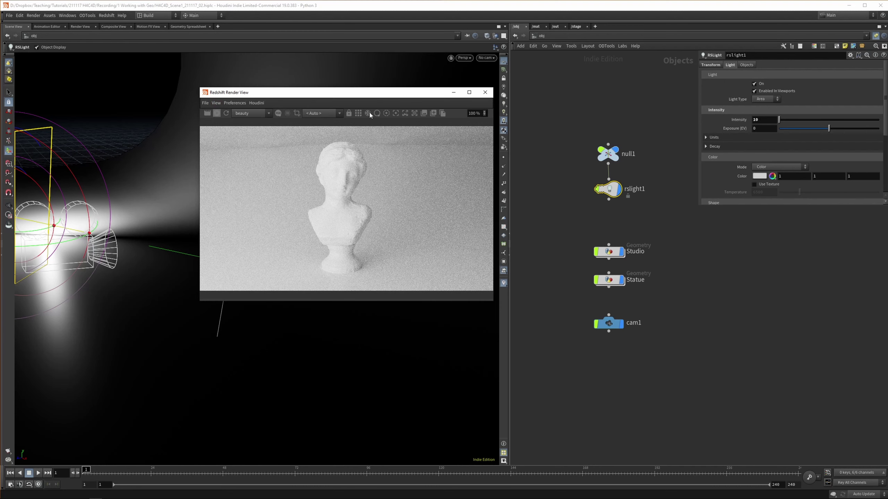
pyautogui.moveTo(493, 301); pyautogui.dragTo(493, 285)
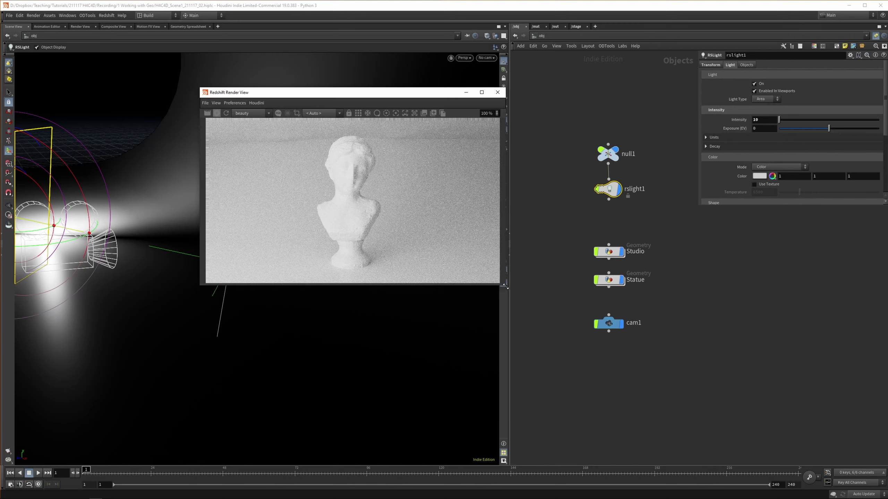
pyautogui.moveTo(370, 94)
pyautogui.mouseDown()
pyautogui.moveTo(384, 76)
pyautogui.moveTo(376, 78)
pyautogui.mouseUp()
# Set rslight1's area size to 1.6 on all axes and its intensity to 5.
pyautogui.moveTo(724, 206); pyautogui.dragTo(714, 383)
pyautogui.moveTo(734, 222)
pyautogui.mouseDown(button='middle')
pyautogui.moveTo(768, 224)
pyautogui.moveTo(740, 222)
pyautogui.mouseUp(button='middle')
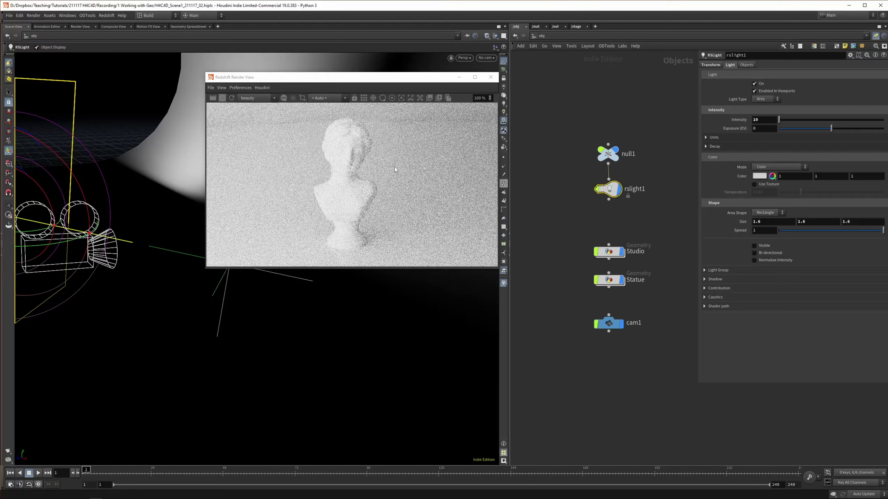
pyautogui.click(764, 120)
pyautogui.write('5')
pyautogui.press('Return')
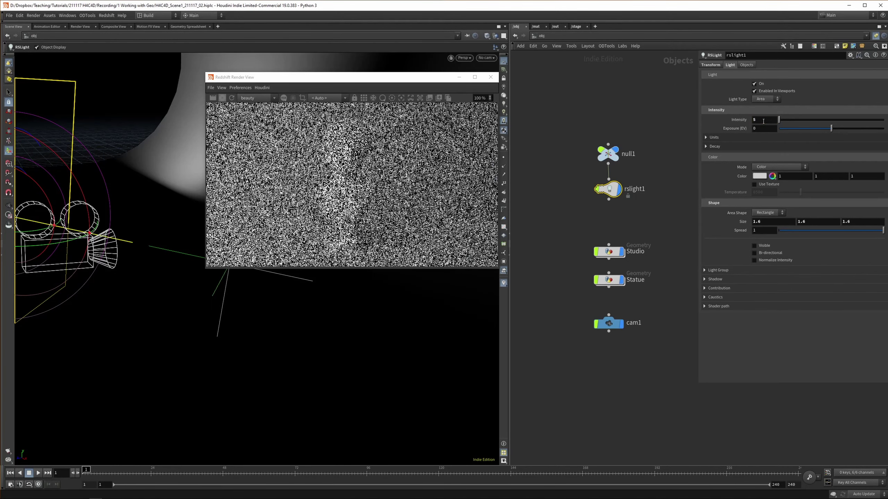
# Duplicate null1 together with rslight1 and place the copies beside the originals.
pyautogui.moveTo(588, 132); pyautogui.dragTo(662, 194)
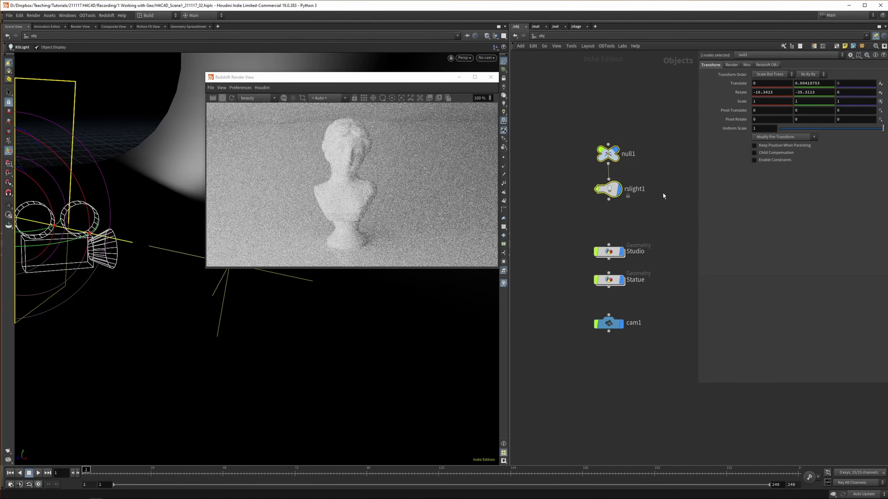
pyautogui.moveTo(662, 194); pyautogui.dragTo(636, 207, button='middle')
pyautogui.hotkey('ctrl', 'c')
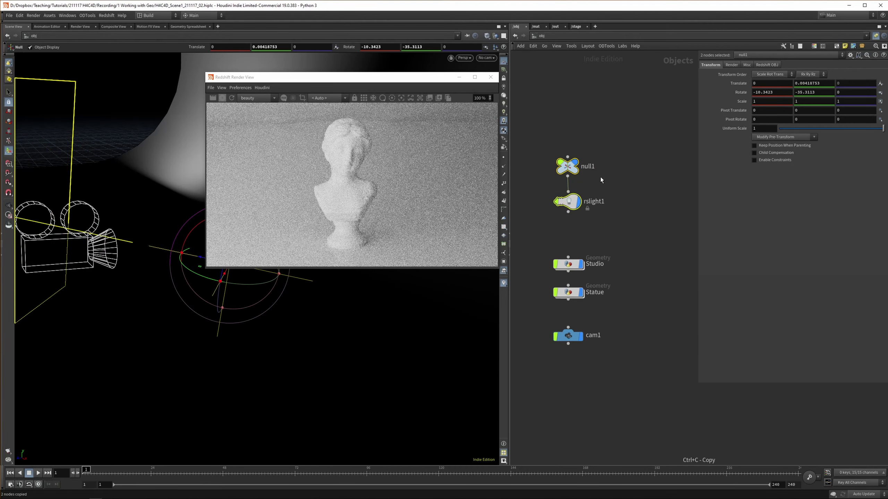
pyautogui.hotkey('ctrl', 'v')
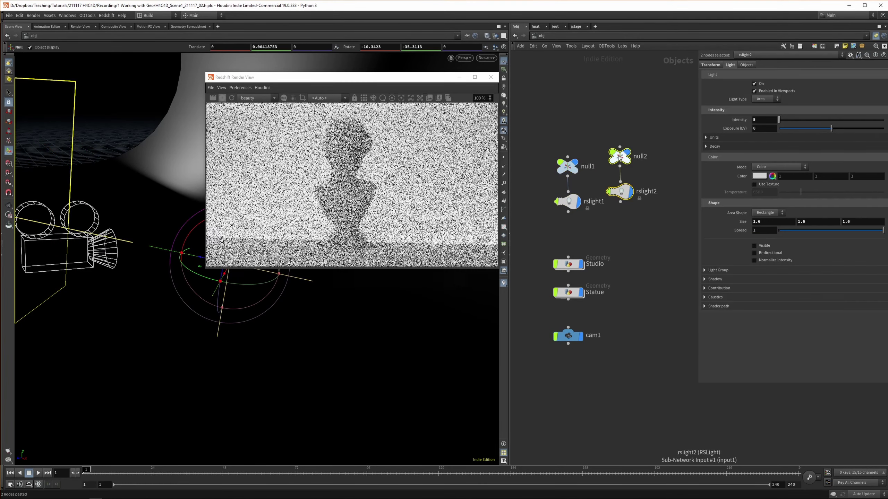
# Rotate null2 to about 162.7 in Y and shift the Render View window aside.
pyautogui.click(640, 166)
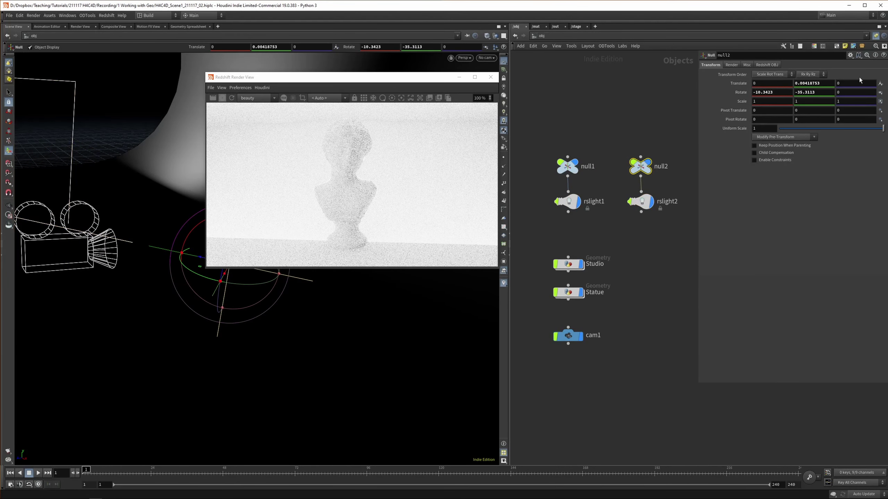
pyautogui.moveTo(818, 92); pyautogui.dragTo(215, 50, button='middle')
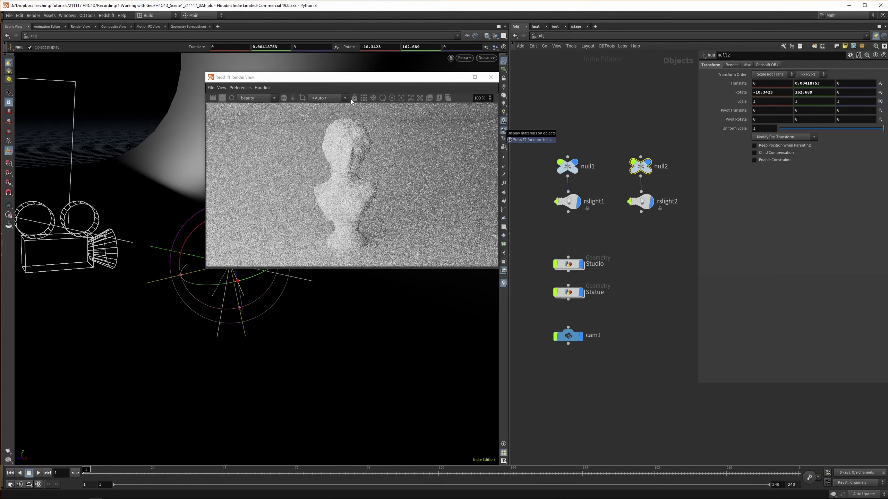
pyautogui.moveTo(354, 78); pyautogui.dragTo(314, 70)
pyautogui.moveTo(589, 138); pyautogui.dragTo(600, 173, button='middle')
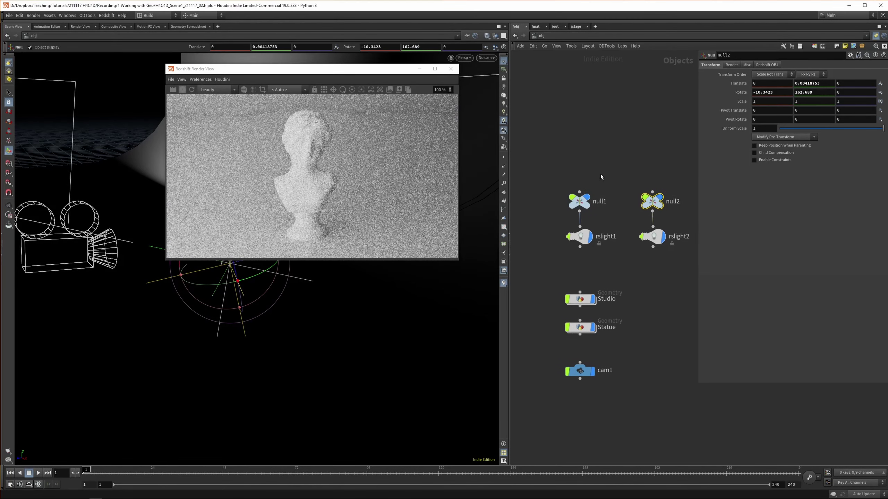
pyautogui.press('Tab')
pyautogui.write('rs')
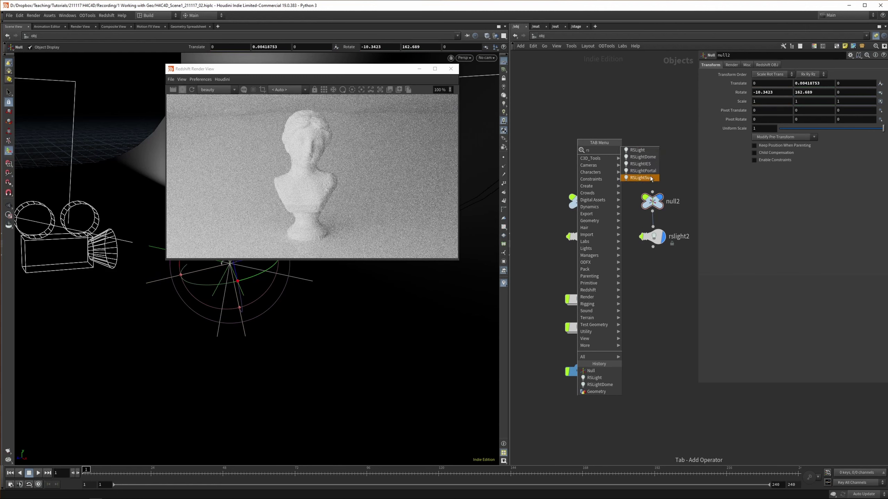
pyautogui.press('Escape')
pyautogui.moveTo(599, 123); pyautogui.dragTo(600, 132, button='middle')
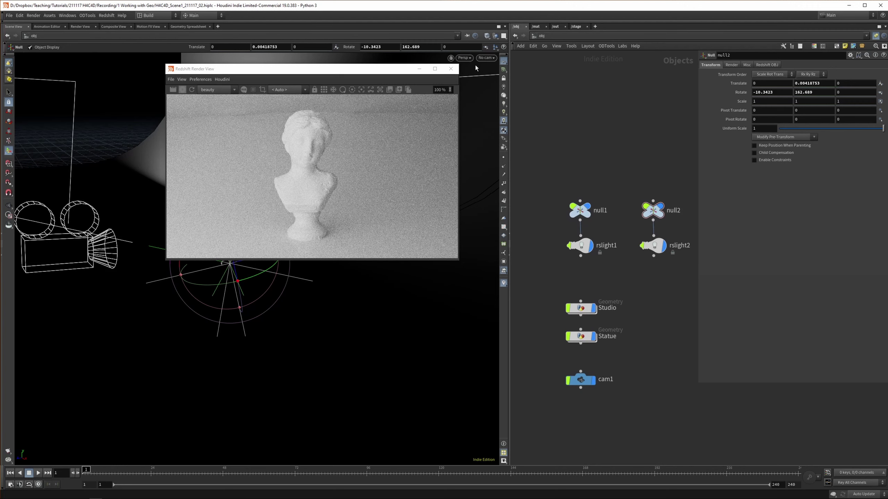
# Close the Redshift Render View and take a brief look at the mat network before returning to the objects.
pyautogui.click(450, 68)
pyautogui.click(536, 26)
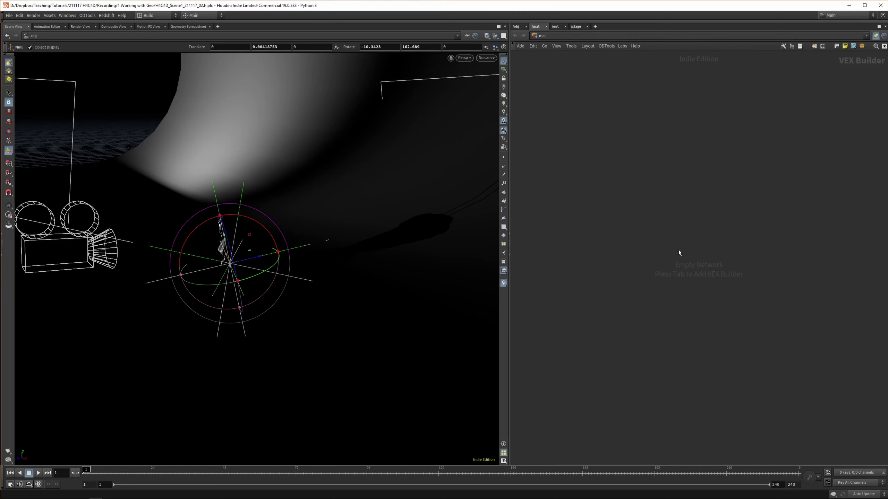
pyautogui.click(517, 27)
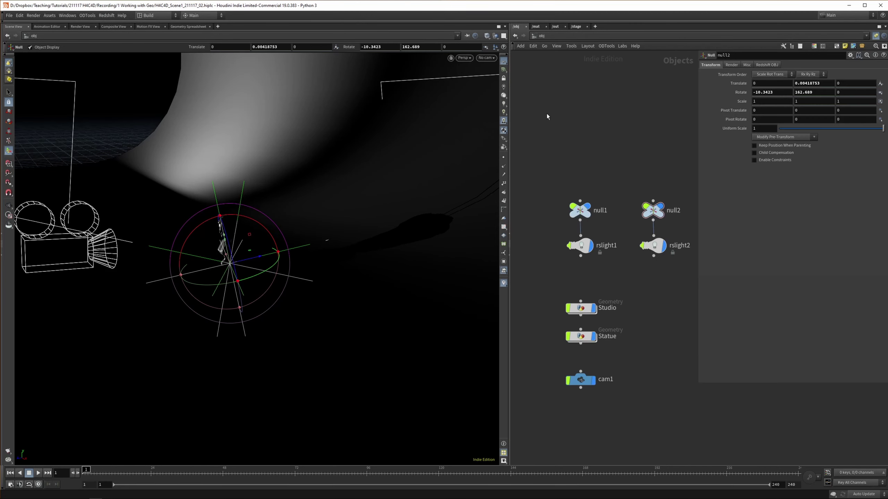
pyautogui.hotkey('ctrl', 't')
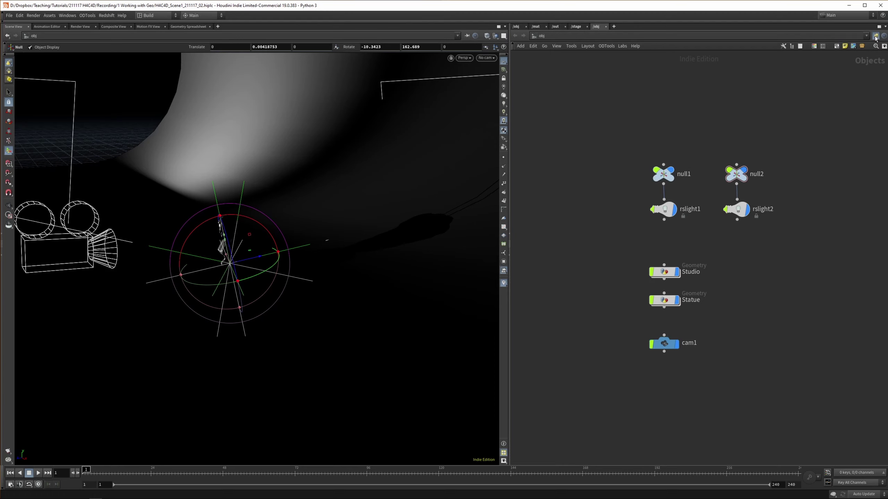
pyautogui.click(588, 36)
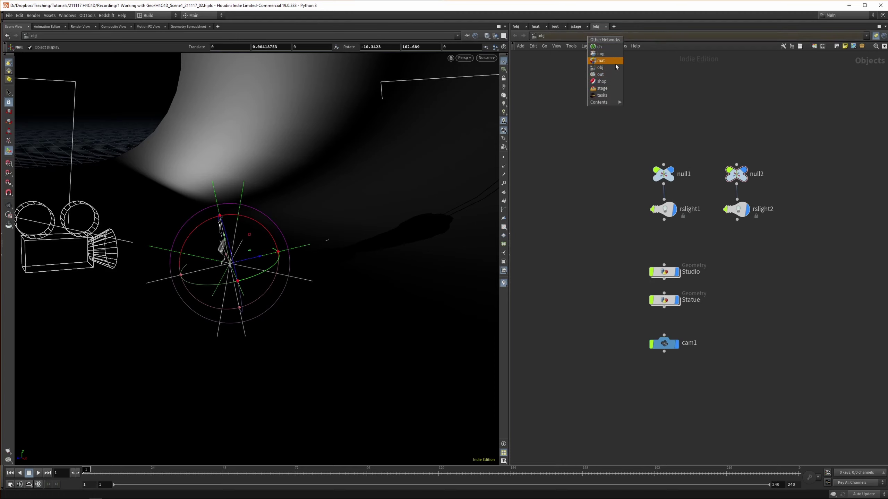
pyautogui.click(589, 36)
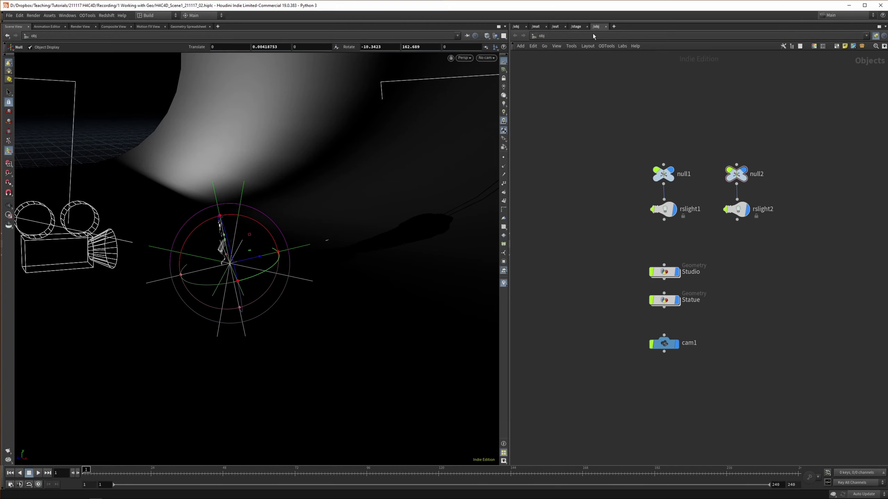
pyautogui.click(589, 37)
pyautogui.click(601, 61)
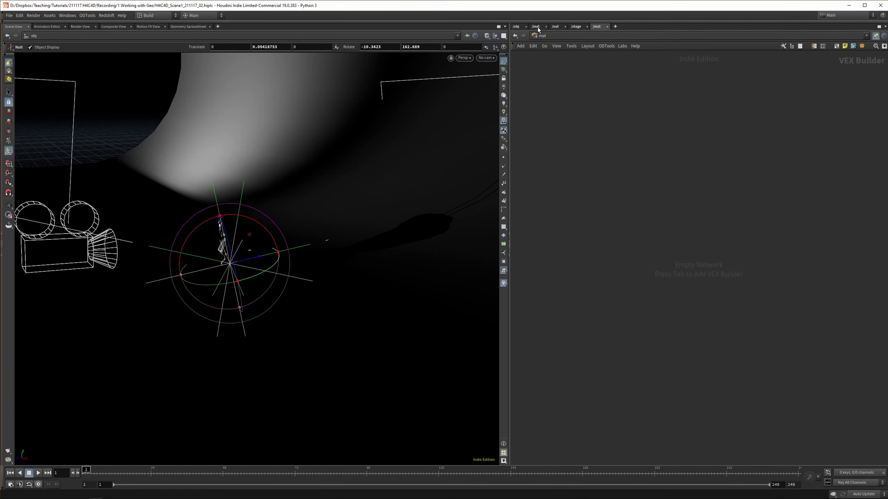
pyautogui.click(536, 27)
pyautogui.click(607, 27)
# Add an RS Material Builder to the mat network and name it Statue.
pyautogui.press('Tab')
pyautogui.write('rs mater')
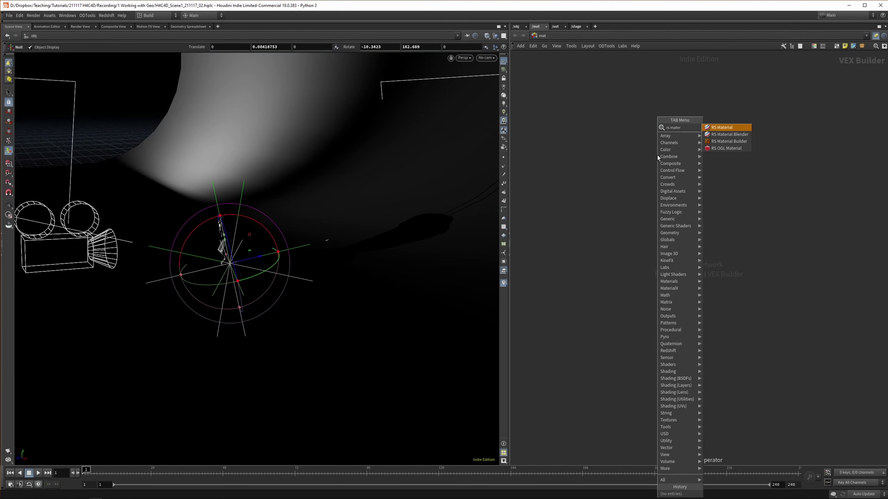
pyautogui.press('Down')
pyautogui.press('Down')
pyautogui.press('Return')
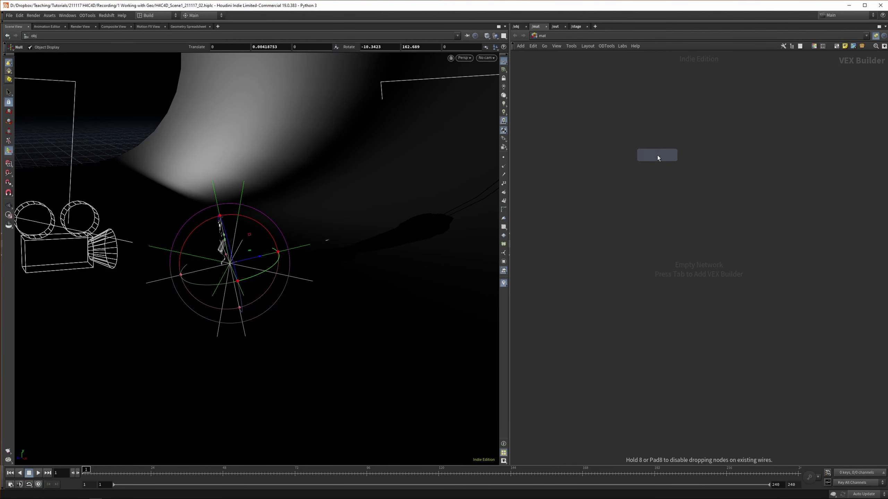
pyautogui.click(641, 146)
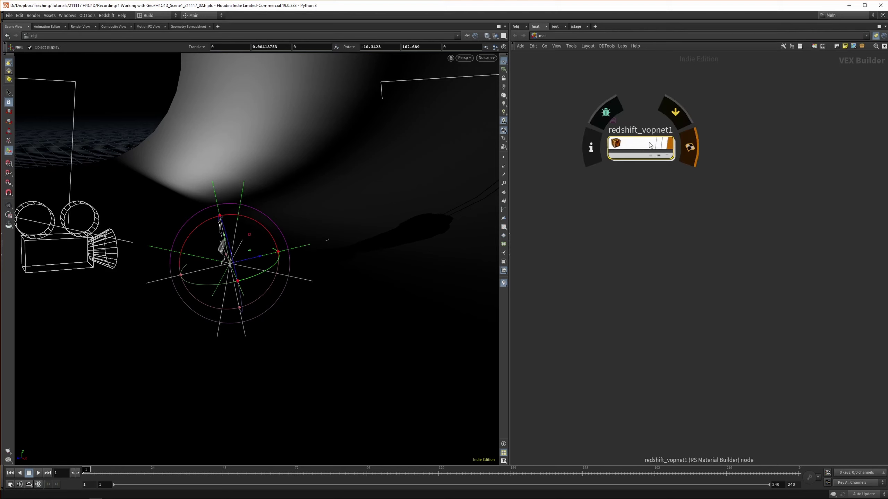
pyautogui.moveTo(611, 117); pyautogui.dragTo(626, 162, button='middle')
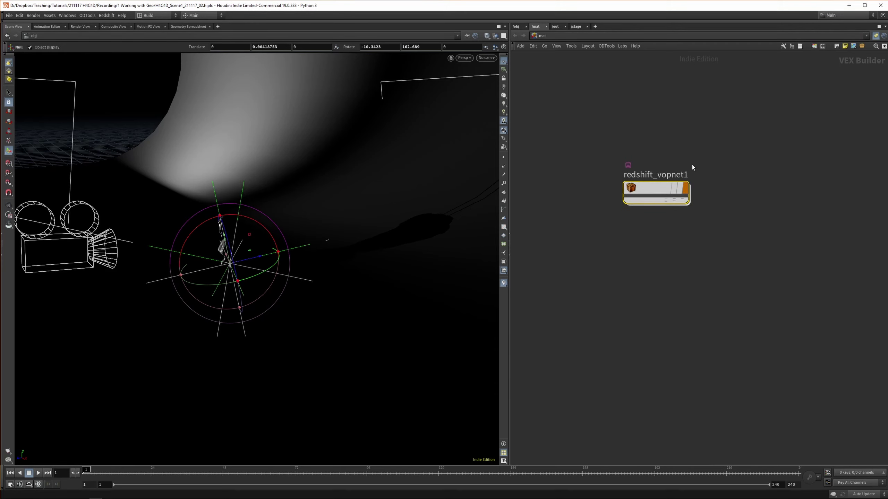
pyautogui.doubleClick(686, 171)
pyautogui.write('Statue')
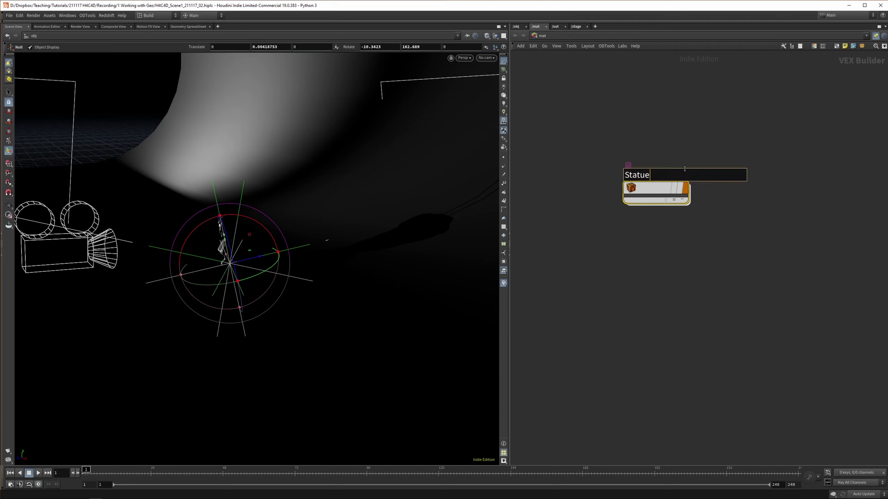
pyautogui.press('Return')
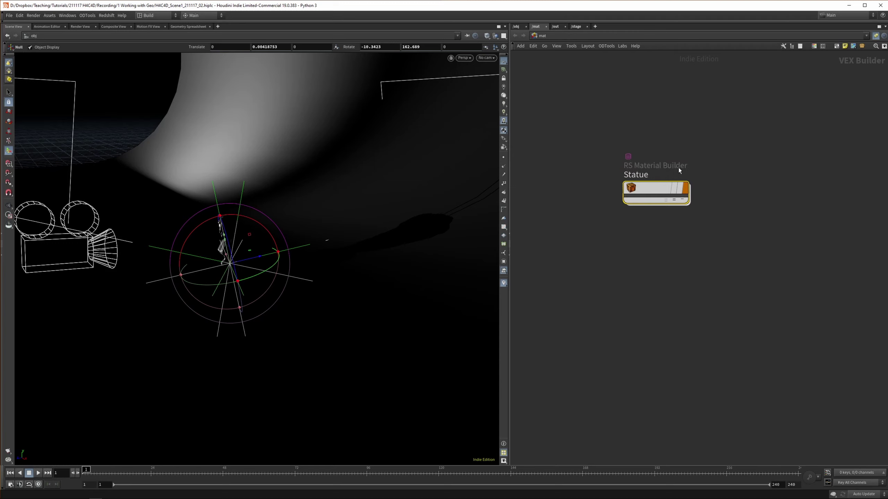
# Add a second RS Material Builder above the Statue material.
pyautogui.moveTo(664, 147)
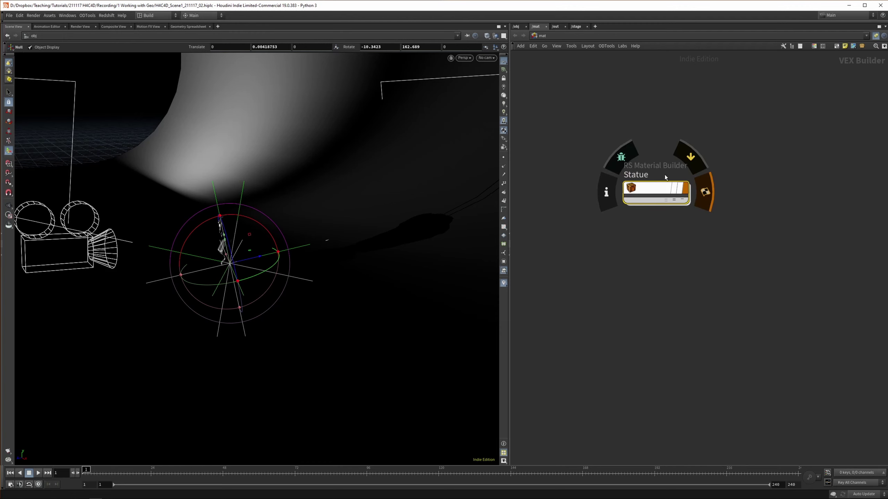
pyautogui.moveTo(661, 146); pyautogui.dragTo(662, 163, button='middle')
pyautogui.press('Tab')
pyautogui.write('rs mat')
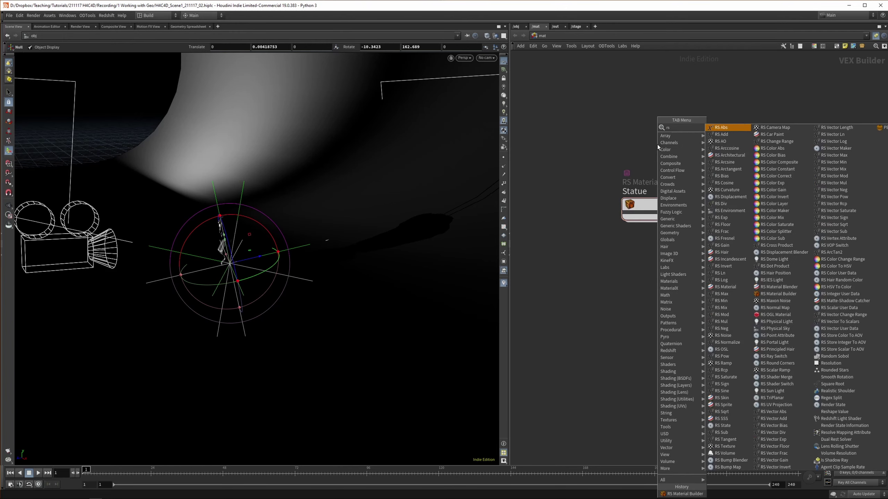
pyautogui.press('Down')
pyautogui.press('Down')
pyautogui.press('Return')
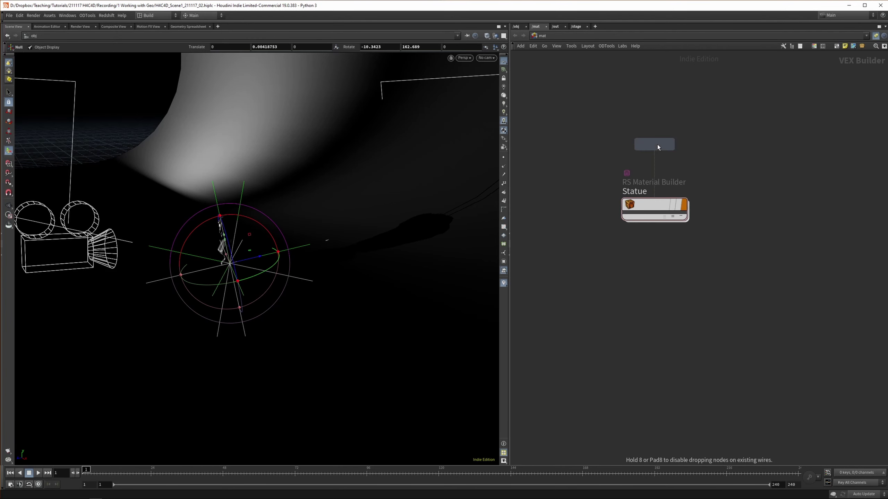
pyautogui.click(657, 134)
# Rename the new material builder to Floor and line it up directly above Statue.
pyautogui.click(666, 114)
pyautogui.hotkey('shift', 'Home')
pyautogui.hotkey('ctrl', 'a')
pyautogui.write('Floor')
pyautogui.press('Return')
pyautogui.moveTo(639, 108); pyautogui.dragTo(656, 224)
pyautogui.press('l')
pyautogui.click(666, 257)
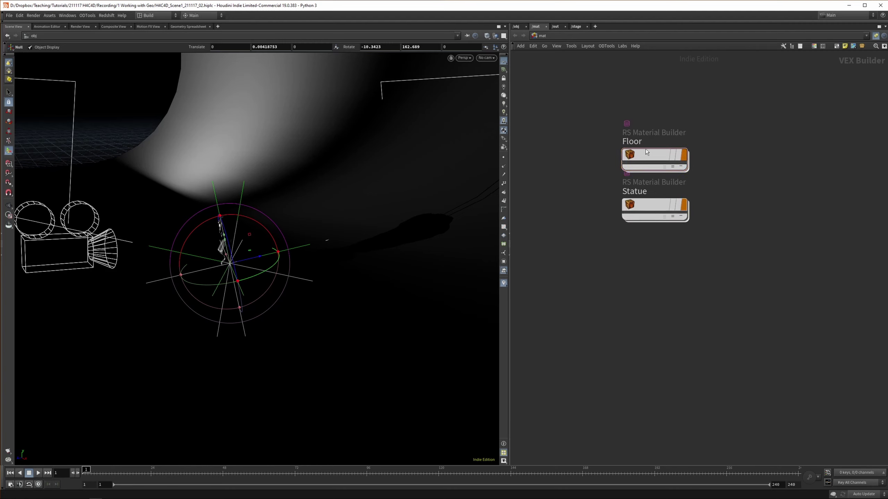
# Enter the Floor material, lay out its two nodes and show the parameters of Material1.
pyautogui.doubleClick(648, 155)
pyautogui.moveTo(658, 184); pyautogui.dragTo(732, 244)
pyautogui.press('l')
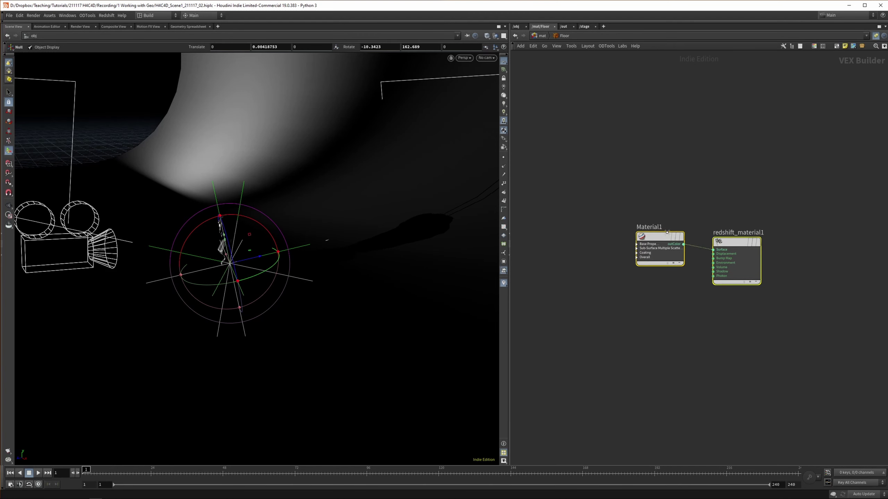
pyautogui.press('l')
pyautogui.press('p')
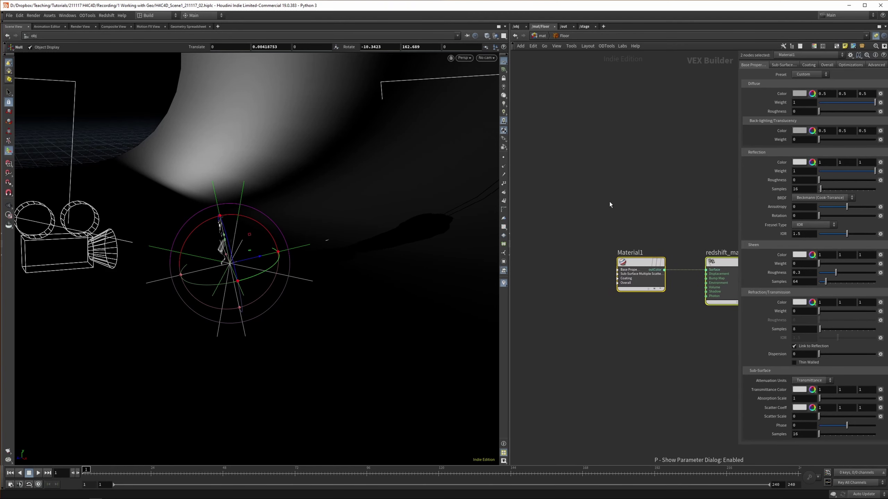
pyautogui.press('h')
pyautogui.scroll(2, 565, 216)
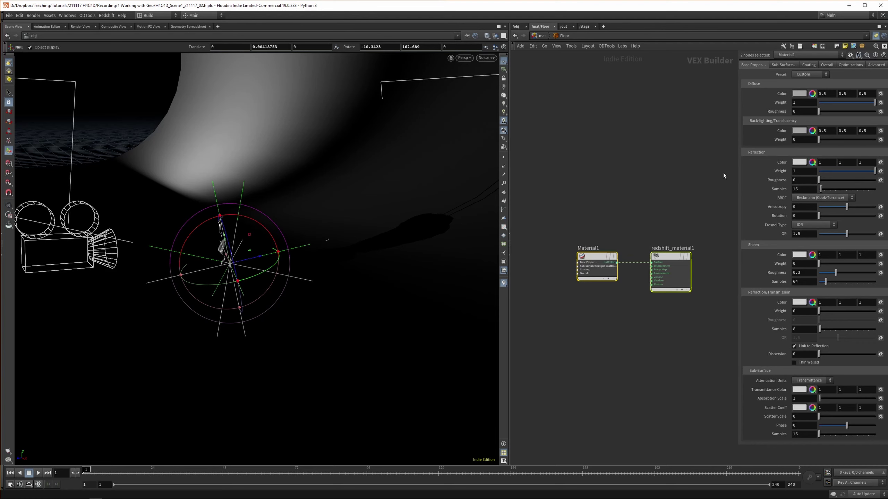
# Set Material1's diffuse color to HSV 0, 0, 0.95 and its reflection roughness to 0.1, and return to the object network.
pyautogui.click(812, 93)
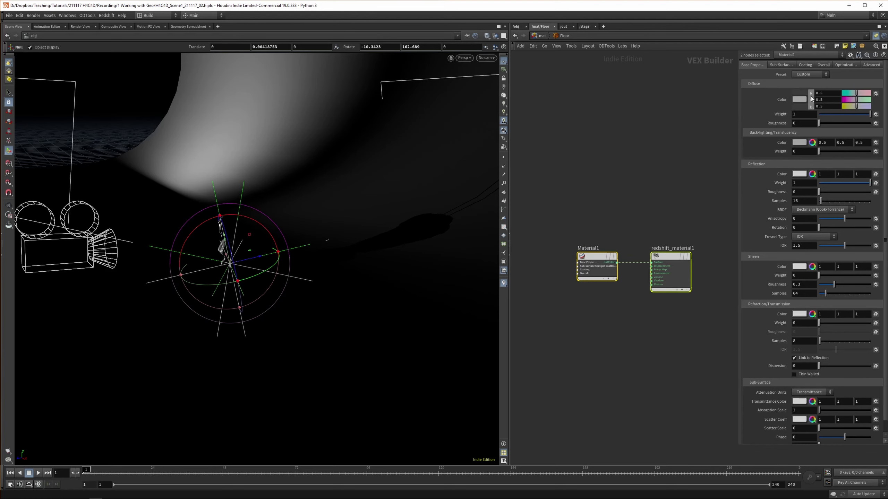
pyautogui.moveTo(856, 107); pyautogui.dragTo(873, 109)
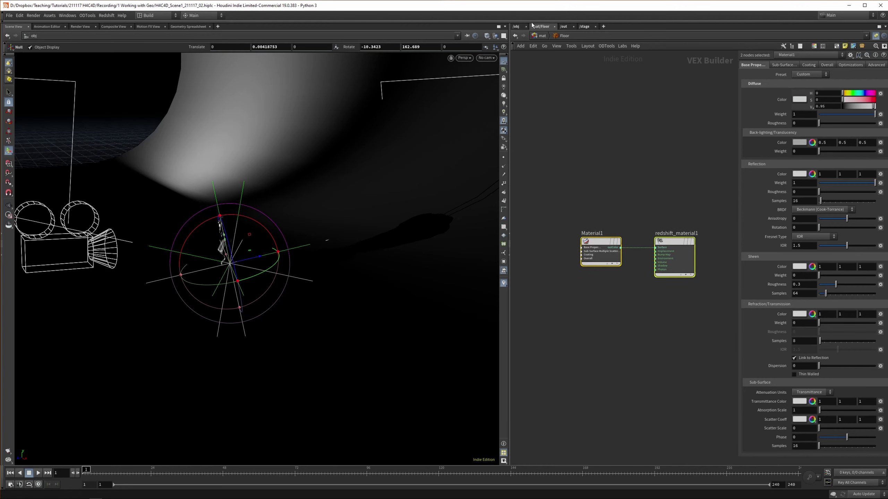
pyautogui.click(516, 27)
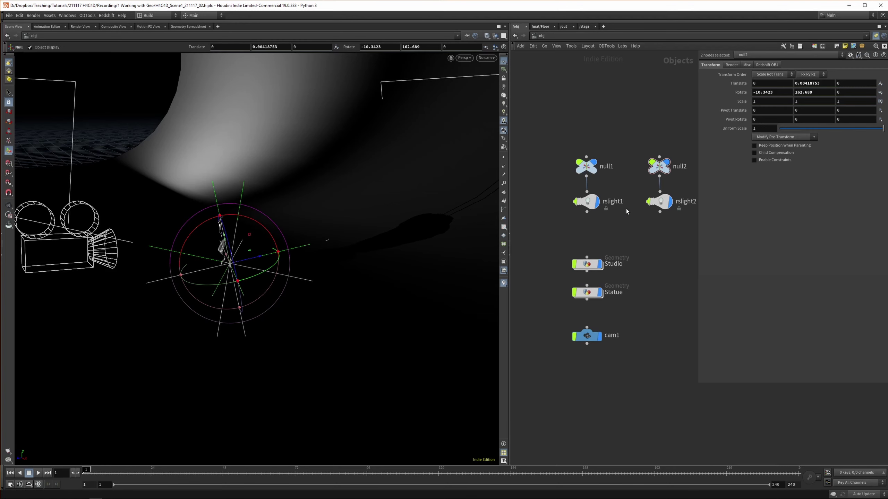
pyautogui.hotkey('ctrl', 'pagedown')
pyautogui.moveTo(804, 192); pyautogui.dragTo(823, 191, button='middle')
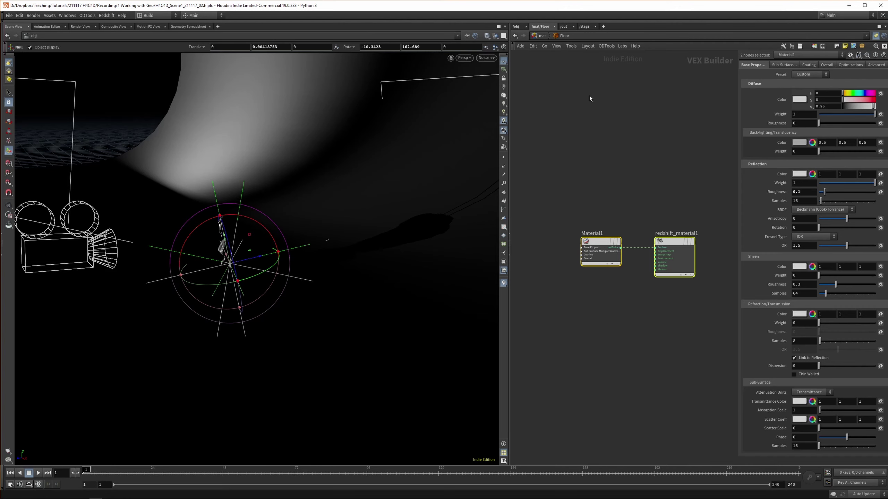
pyautogui.click(516, 28)
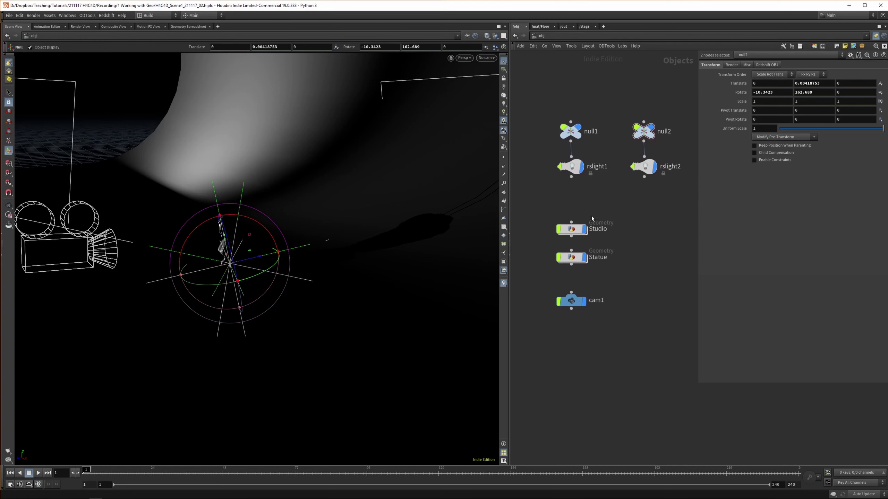
pyautogui.moveTo(532, 199); pyautogui.dragTo(610, 237)
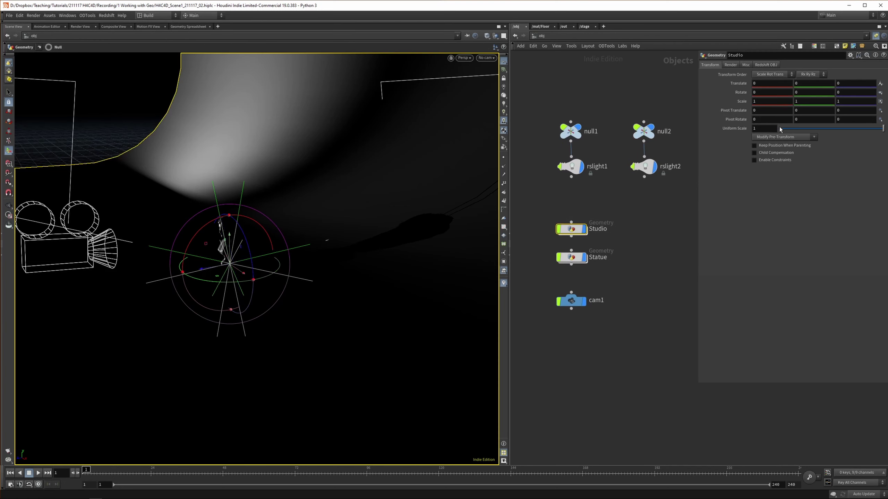
pyautogui.click(731, 66)
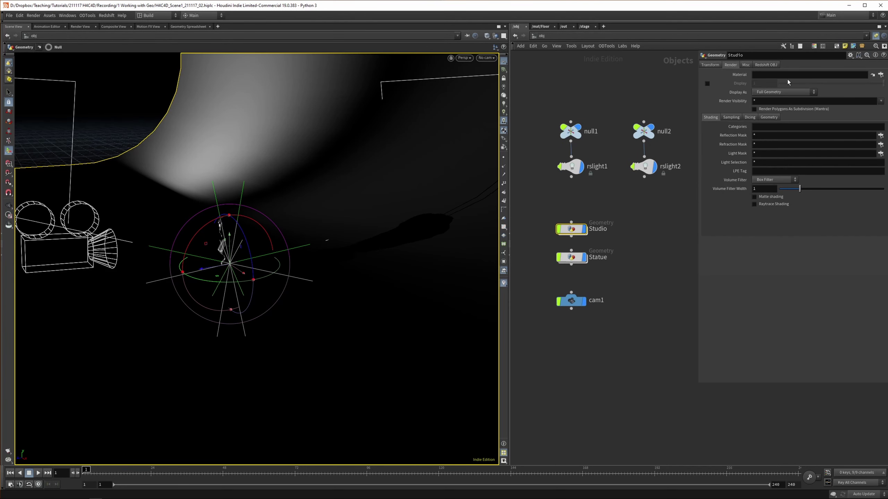
pyautogui.click(883, 73)
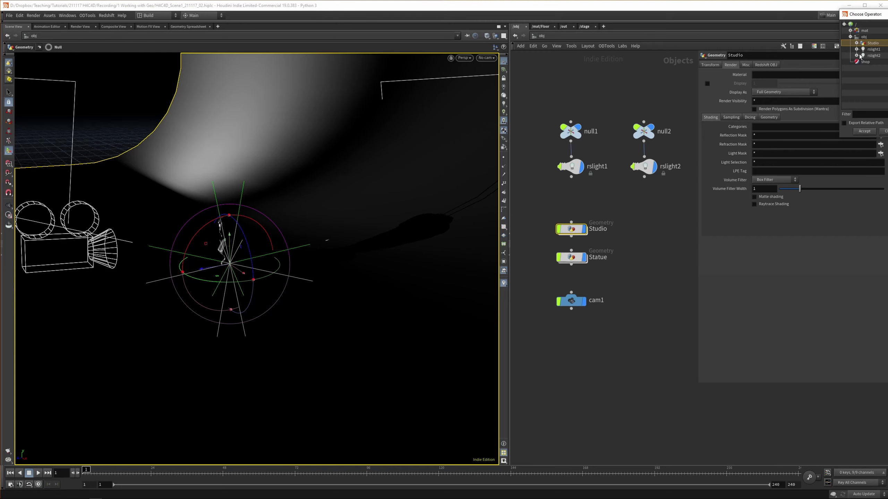
pyautogui.click(851, 30)
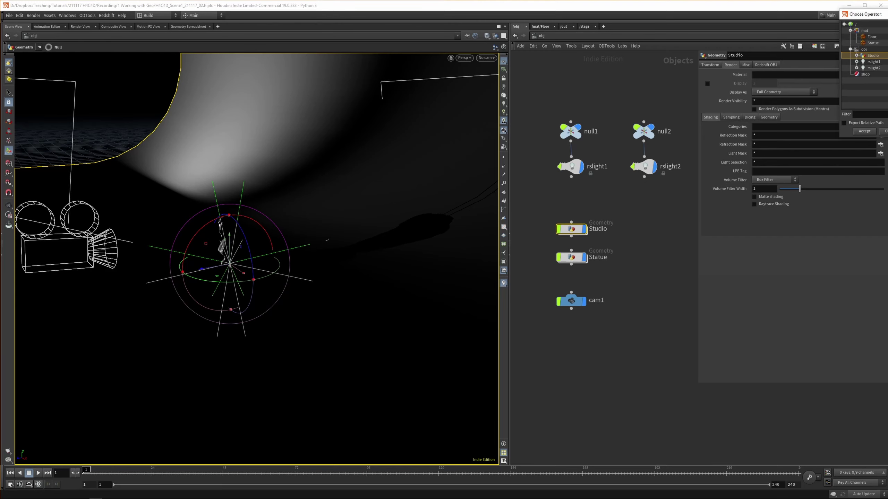
pyautogui.press('Escape')
# Inside Studio, insert a Material node between normal1 and OUT_STUDIO, assign /mat/Floor to it, and return to the object level.
pyautogui.doubleClick(572, 229)
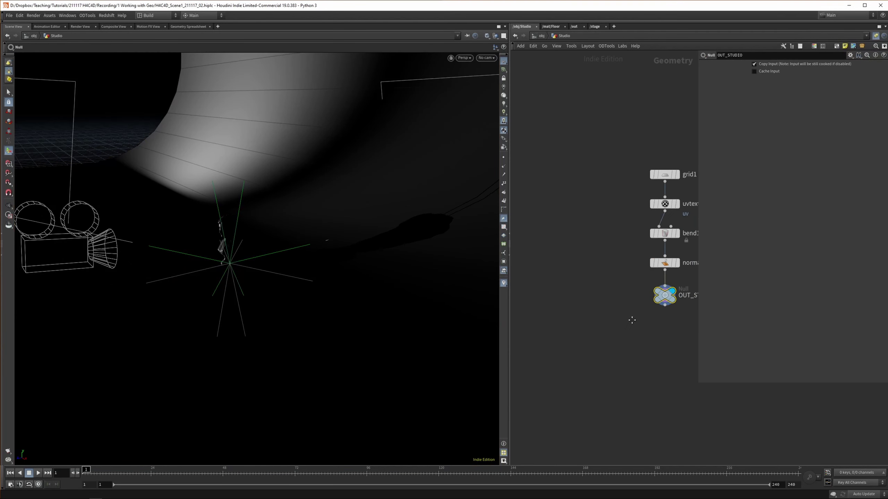
pyautogui.press('Tab')
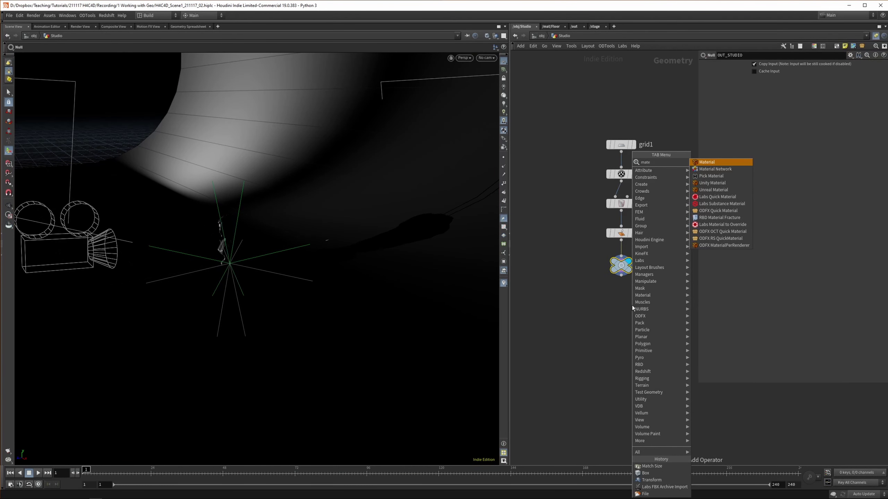
pyautogui.press('Escape')
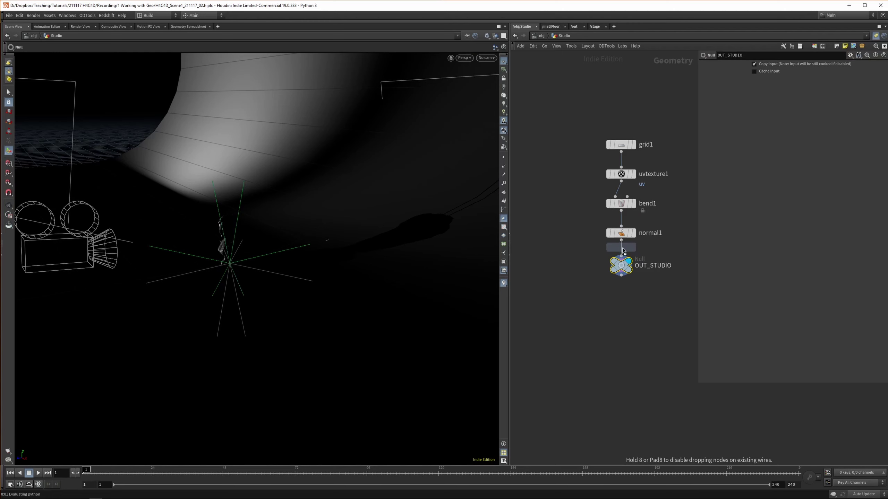
pyautogui.click(622, 250)
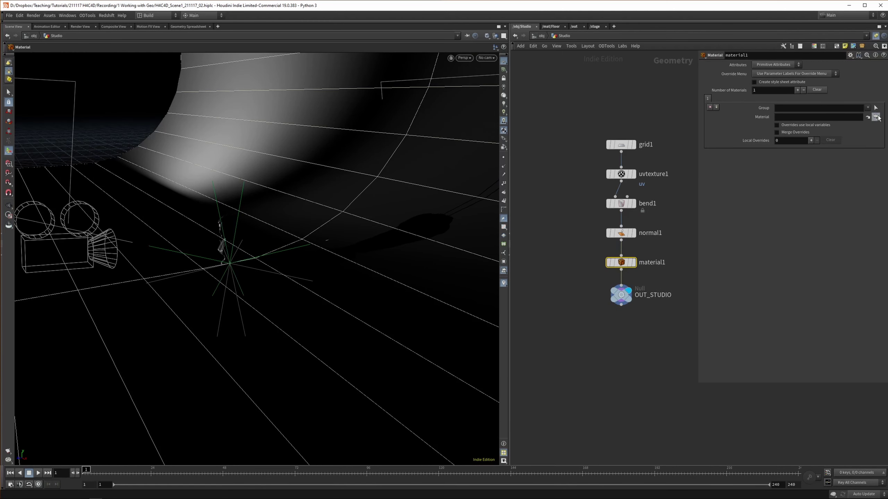
pyautogui.click(876, 117)
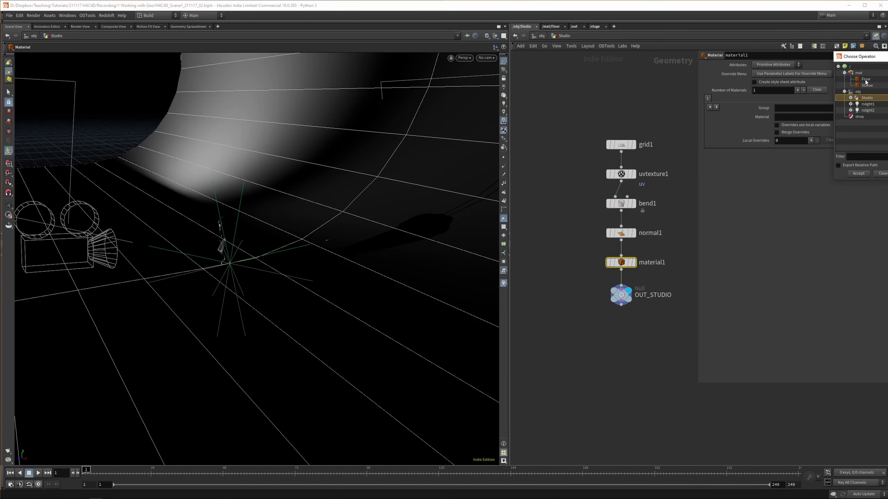
pyautogui.doubleClick(865, 79)
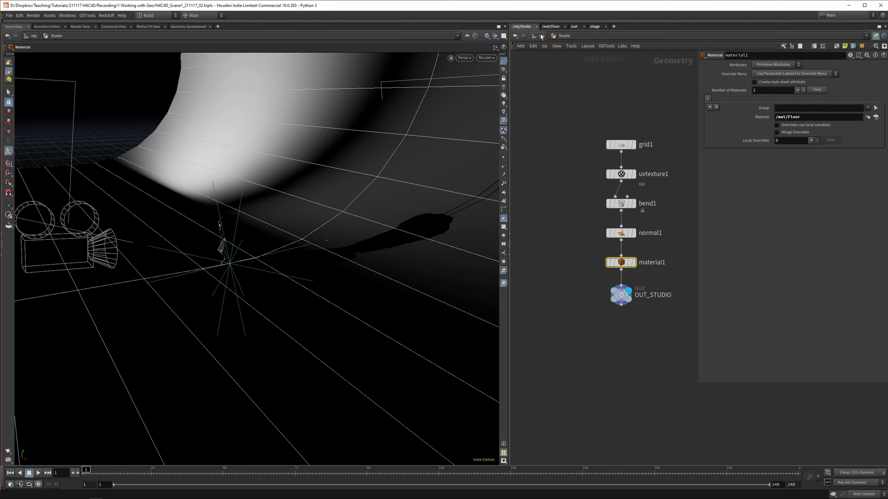
pyautogui.press('u')
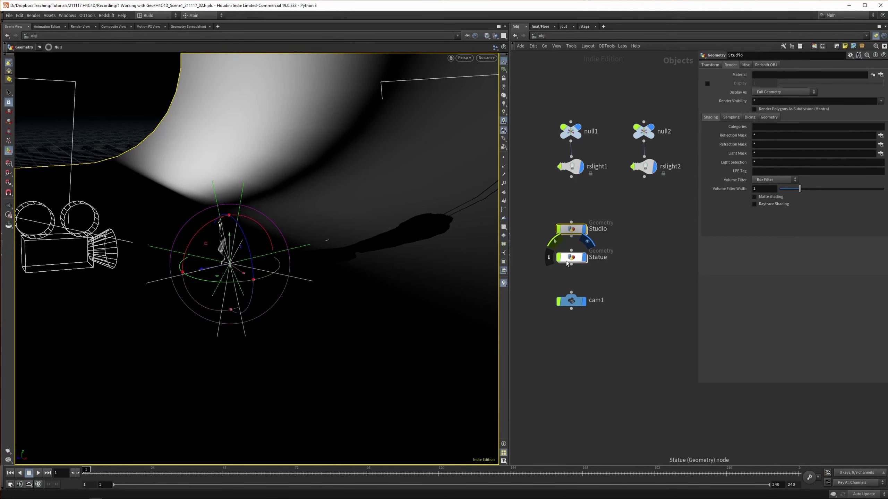
# Go up to the material network, enter the Statue material and lay out its Material1 and redshift_material1 nodes.
pyautogui.click(540, 26)
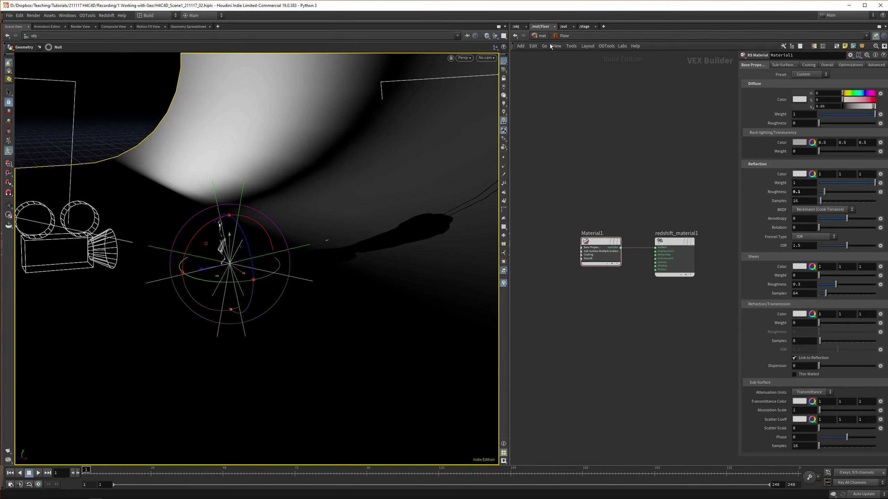
pyautogui.press('u')
pyautogui.doubleClick(653, 209)
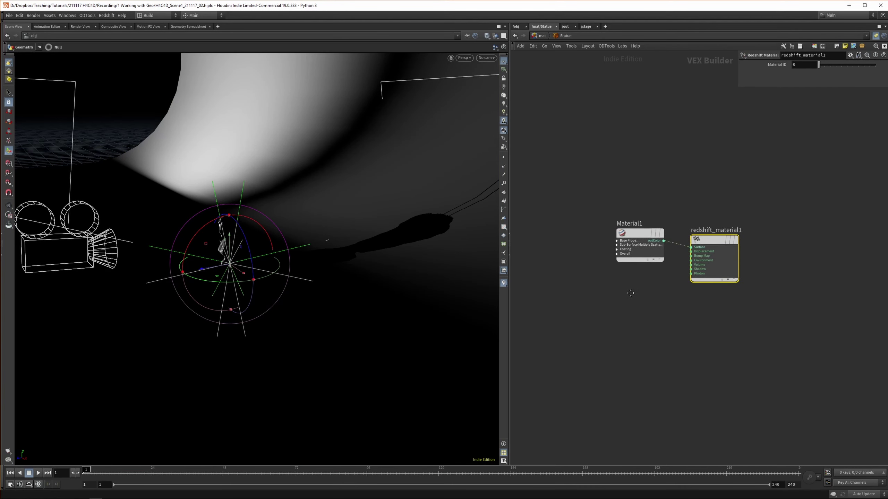
pyautogui.moveTo(631, 293); pyautogui.dragTo(618, 287, button='middle')
pyautogui.moveTo(586, 175); pyautogui.dragTo(703, 283)
pyautogui.press('l')
pyautogui.press('h')
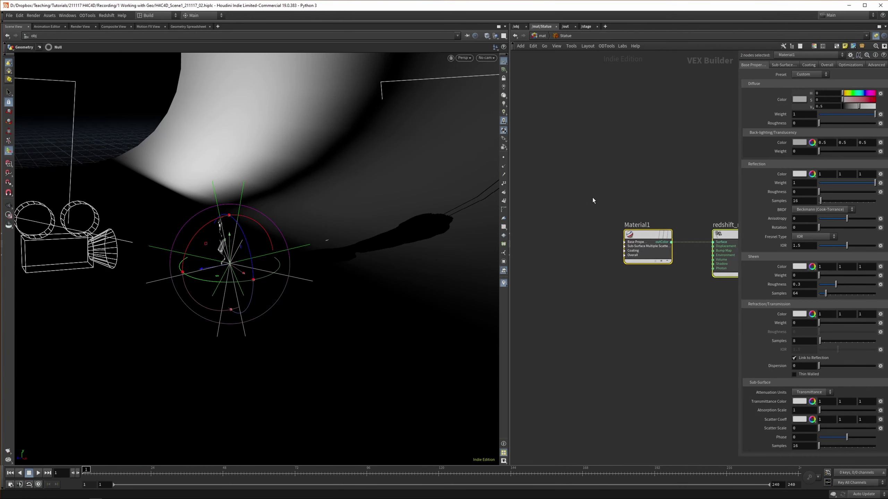
# Add an RS Texture node in the free space before Material1 in the Statue material.
pyautogui.click(592, 198)
pyautogui.moveTo(569, 209); pyautogui.dragTo(602, 209, button='middle')
pyautogui.scroll(-2, 573, 211)
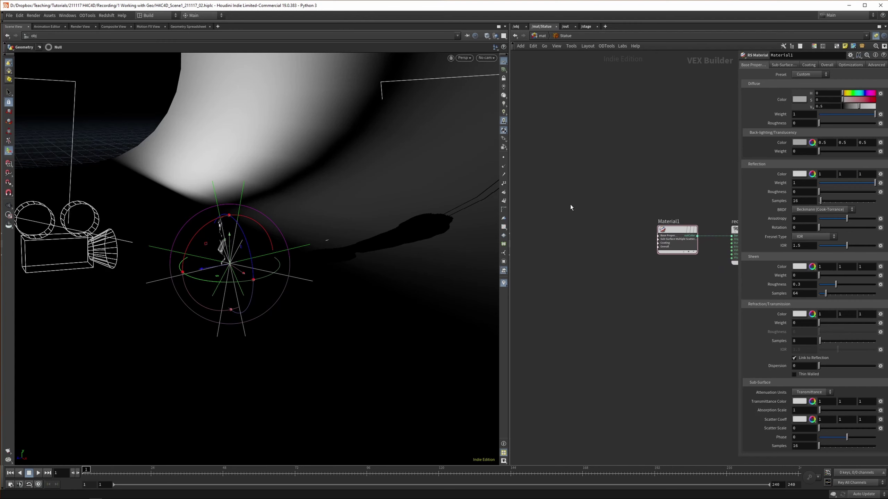
pyautogui.press('Tab')
pyautogui.write('rs tex')
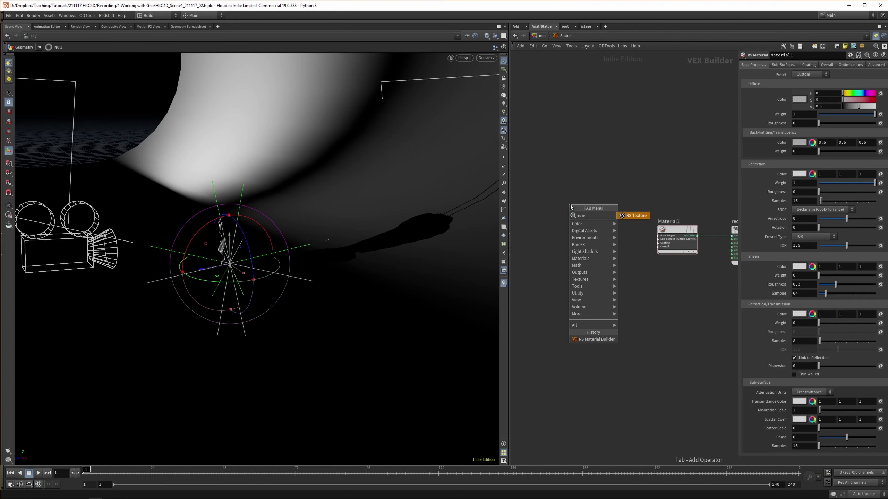
pyautogui.press('Return')
pyautogui.click(590, 225)
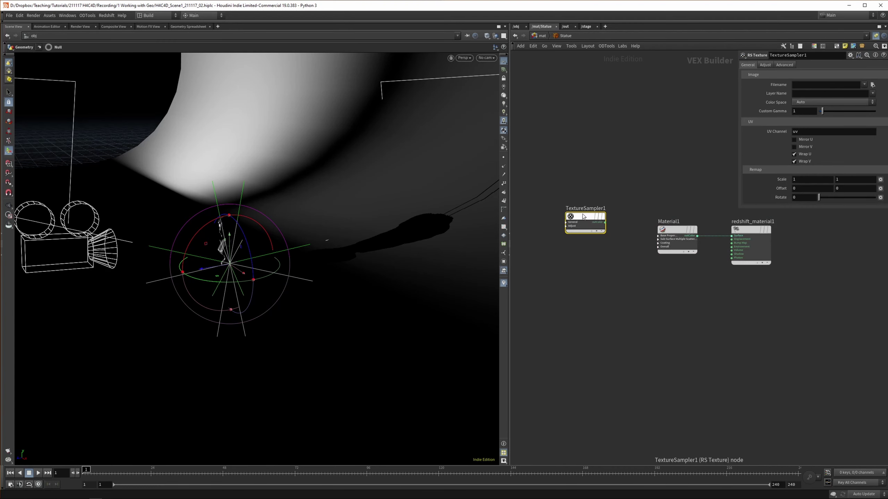
pyautogui.press('Tab')
pyautogui.write('corr')
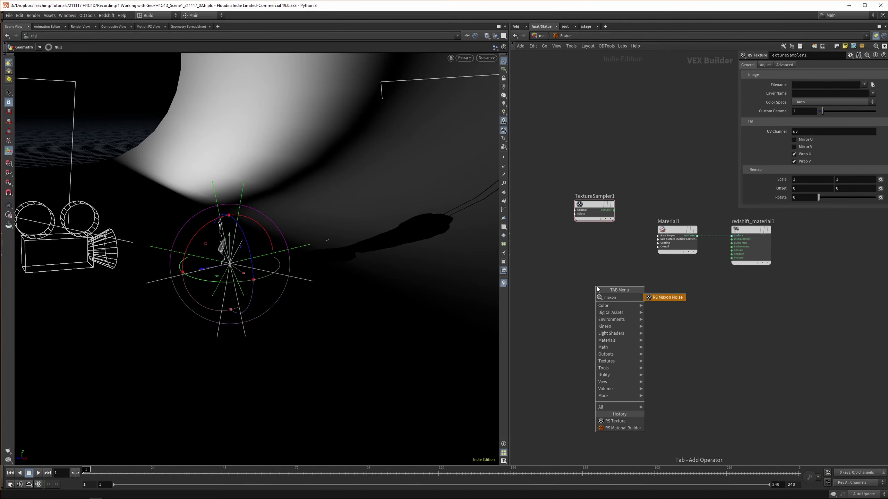
pyautogui.press('Return')
pyautogui.click(596, 286)
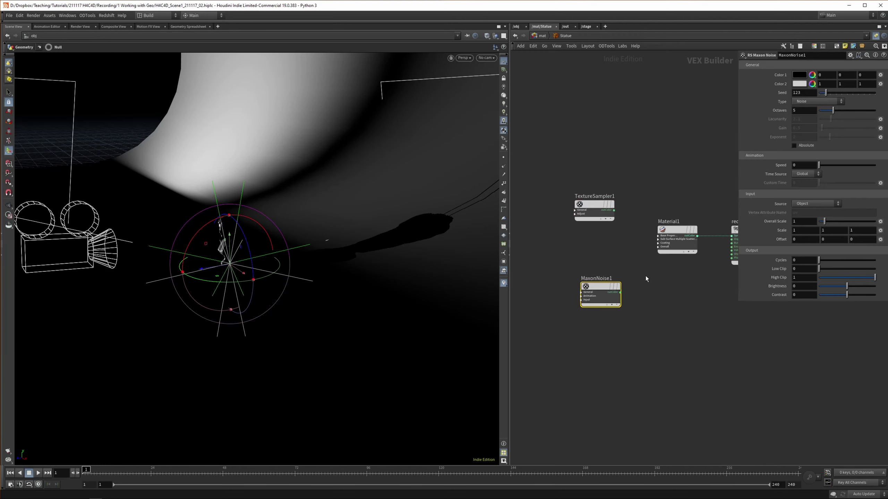
pyautogui.press('BackSpace')
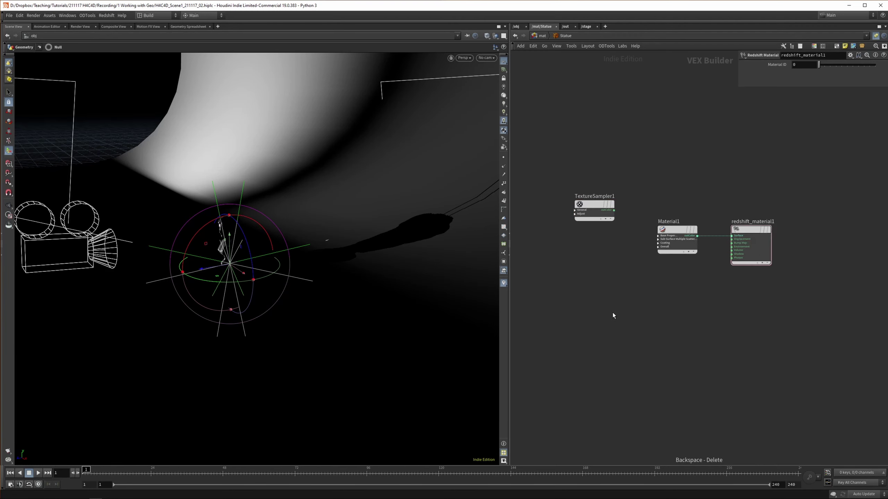
# Wire the antique_sculpture_ugsicgxva color, roughness and normal maps into Material1, and an ACES2065-1 displacement texture through a Displacement node into redshift_material1.
pyautogui.hotkey('alt', 'Tab')
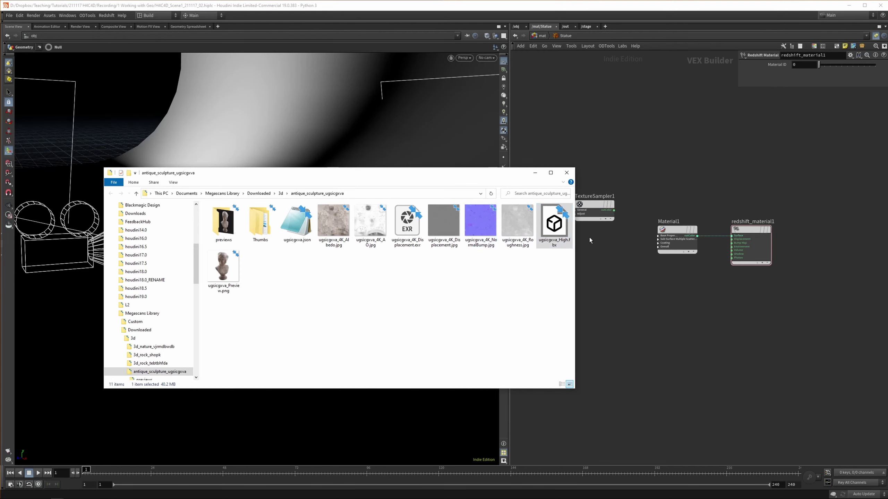
pyautogui.click(590, 238)
pyautogui.hotkey('alt', 'Tab')
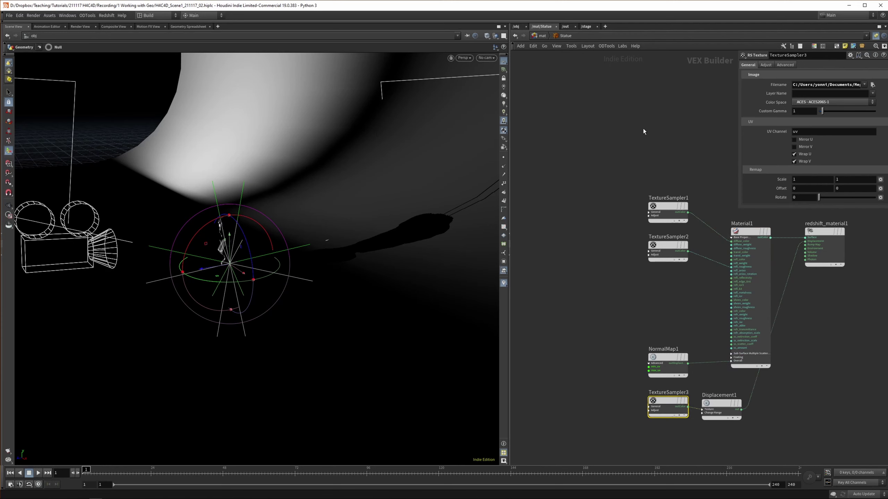
pyautogui.click(643, 128)
# Inside the Statue object, append a Material node after matchsize1 and assign /mat/Statue to it.
pyautogui.click(516, 26)
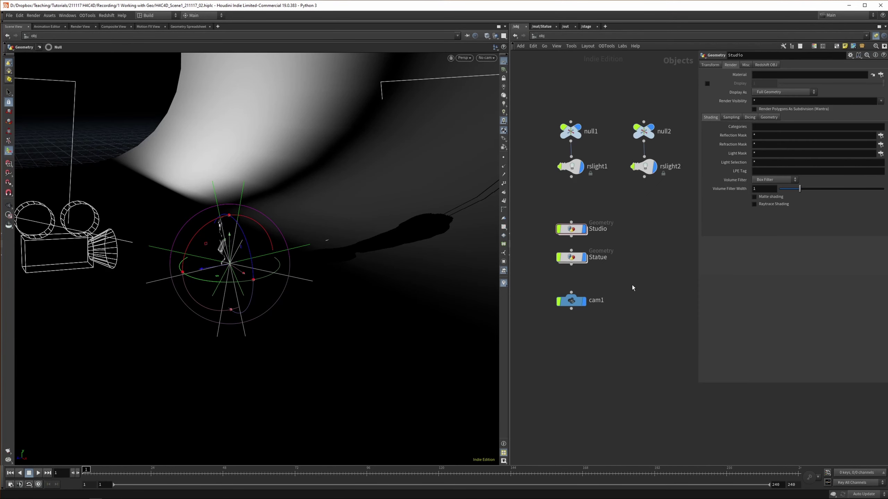
pyautogui.doubleClick(588, 267)
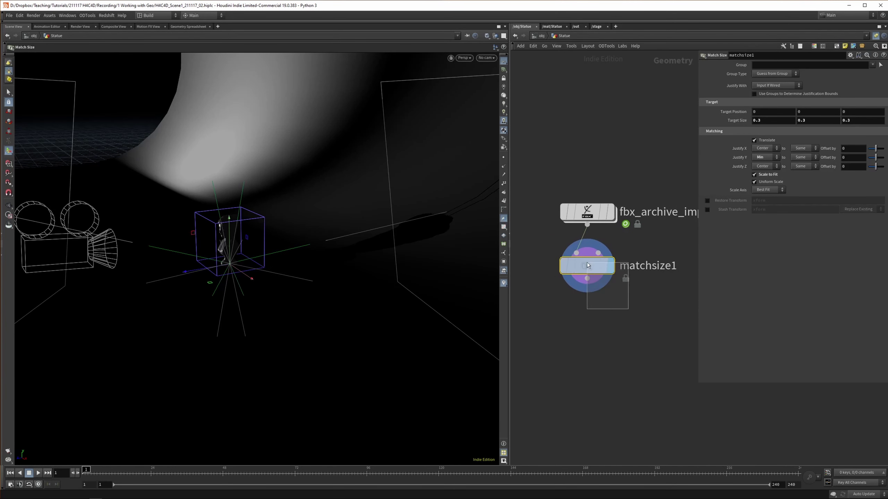
pyautogui.press('Tab')
pyautogui.write('mate')
pyautogui.hotkey('shift', 'Return')
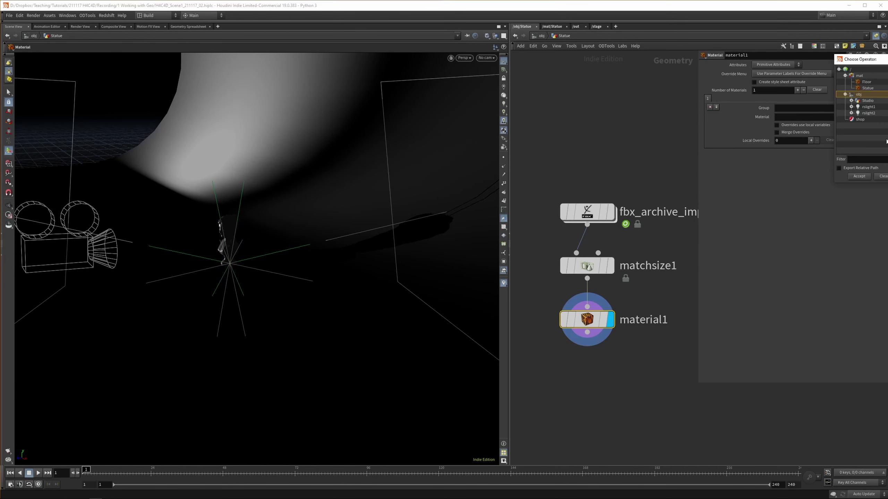
pyautogui.doubleClick(868, 87)
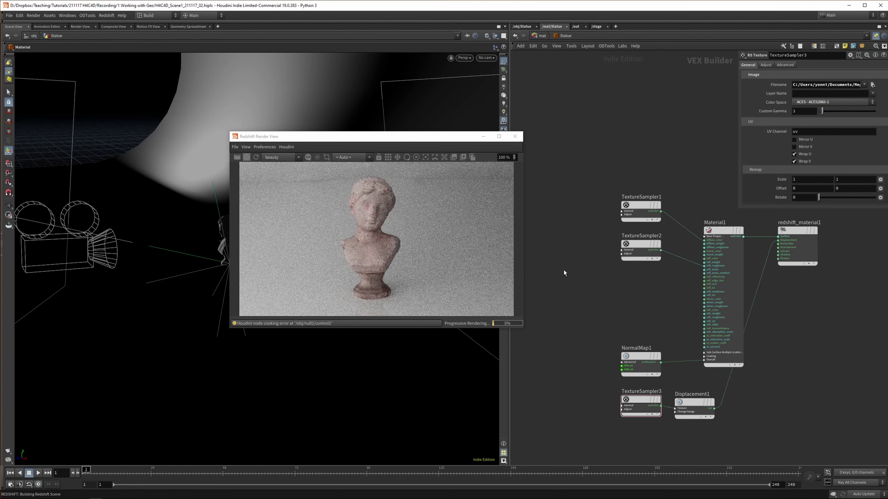
# Set the normal scale of NormalMap1 in the Statue material to 0.1.
pyautogui.click(647, 370)
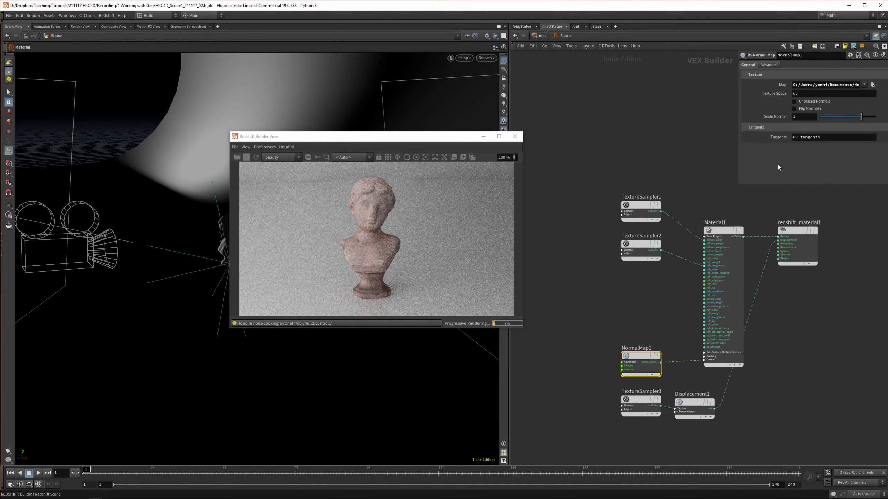
pyautogui.click(806, 118)
pyautogui.write('.1')
pyautogui.press('Return')
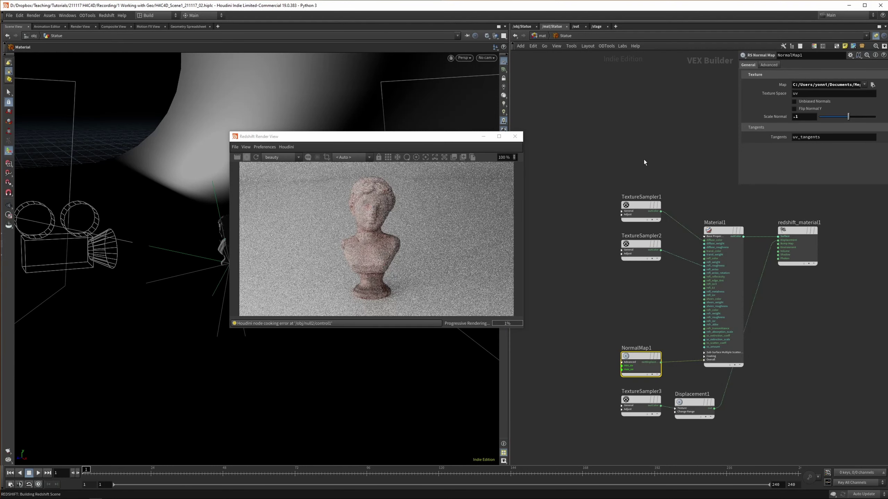
pyautogui.click(804, 119)
pyautogui.write('00')
pyautogui.press('BackSpace')
pyautogui.press('Return')
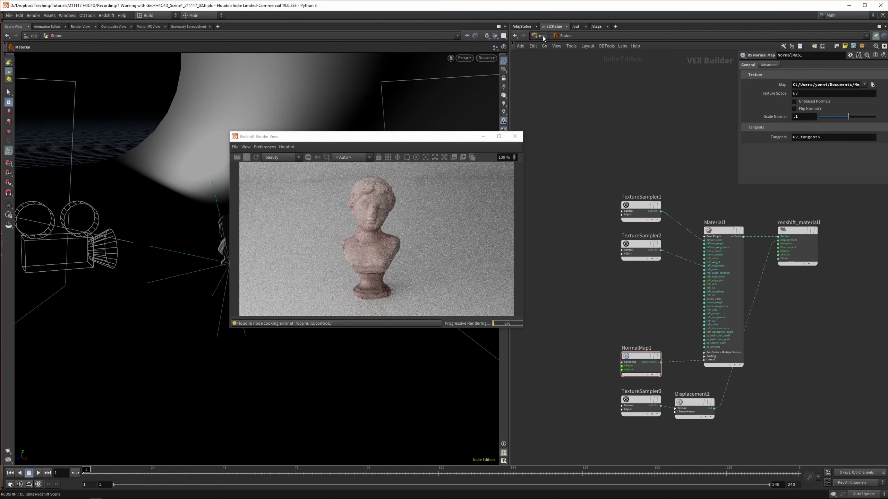
# Return to the object level and enable displacement in the Statue object's Redshift tessellation and displacement settings.
pyautogui.click(522, 27)
pyautogui.scroll(-2, 629, 350)
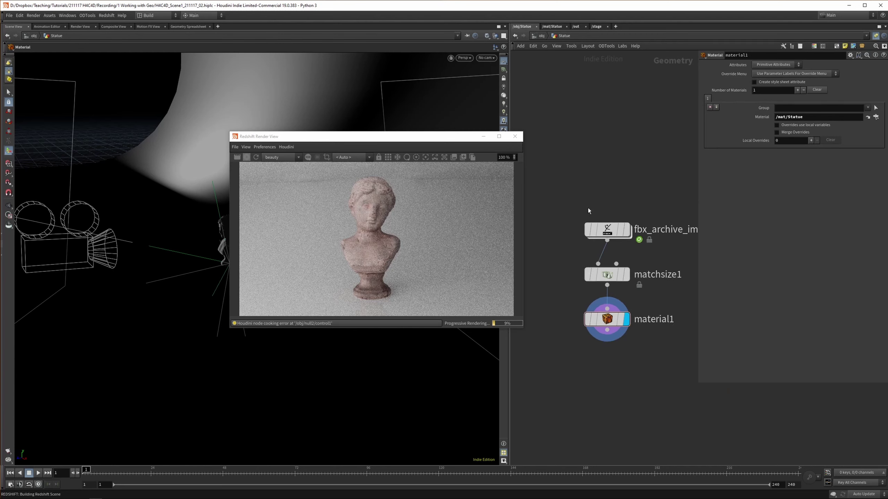
pyautogui.press('u')
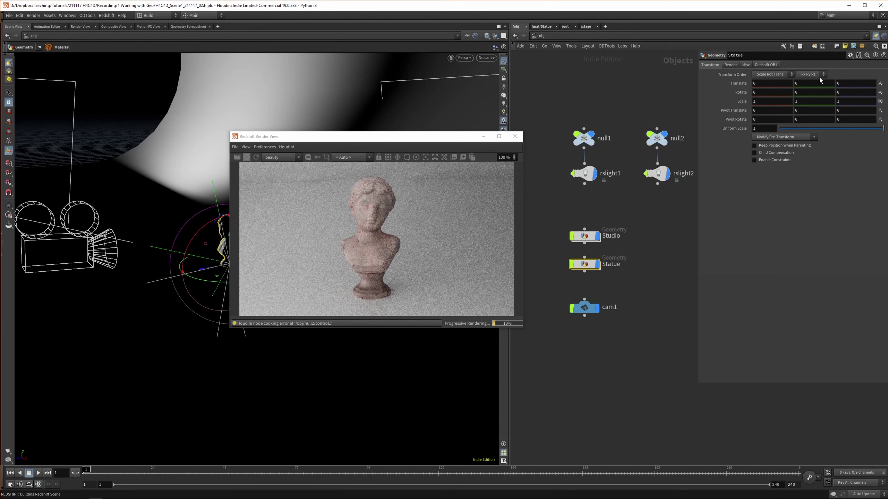
pyautogui.click(766, 65)
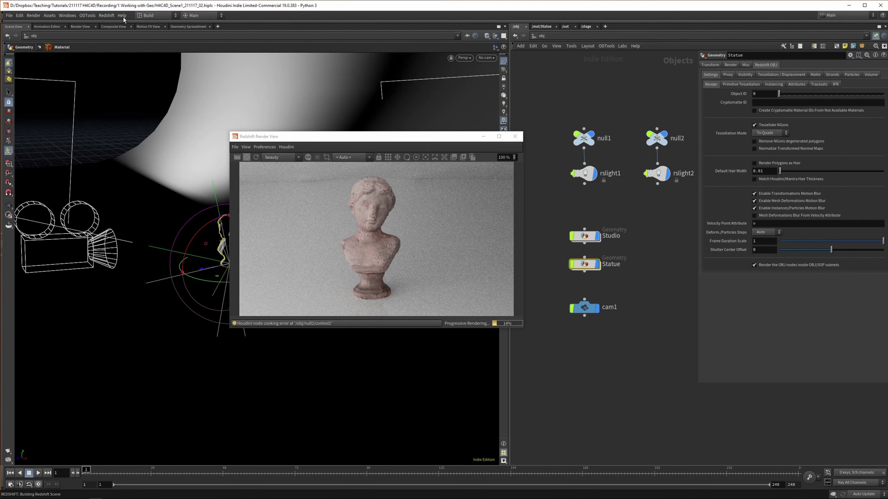
pyautogui.click(106, 15)
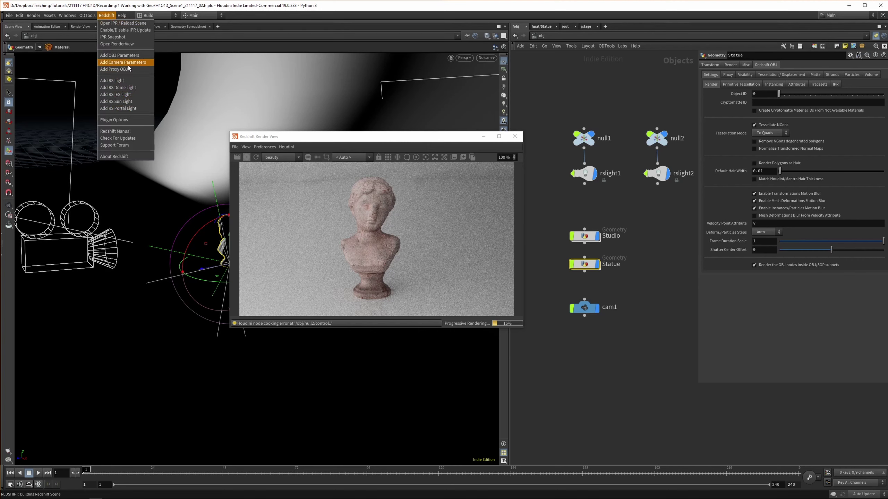
pyautogui.click(737, 233)
pyautogui.click(793, 74)
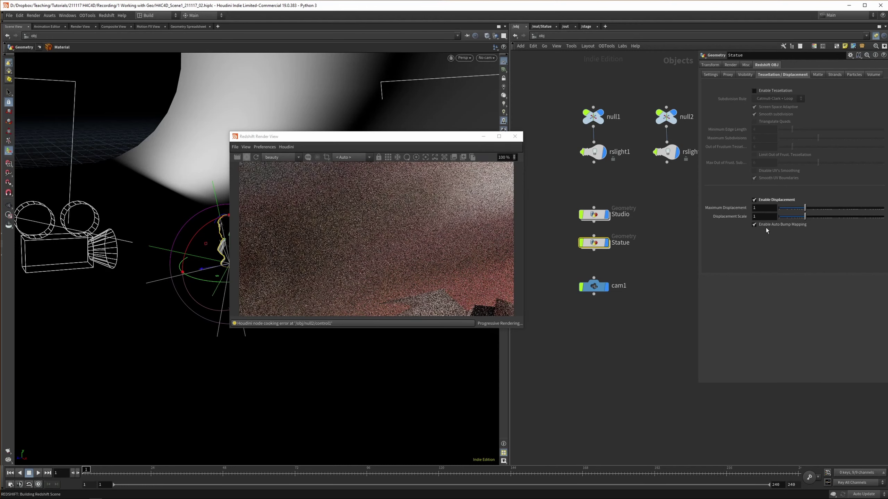
# Set the Statue object's displacement scale to 0.01 and refine it down to 0.001.
pyautogui.click(764, 217)
pyautogui.write('.')
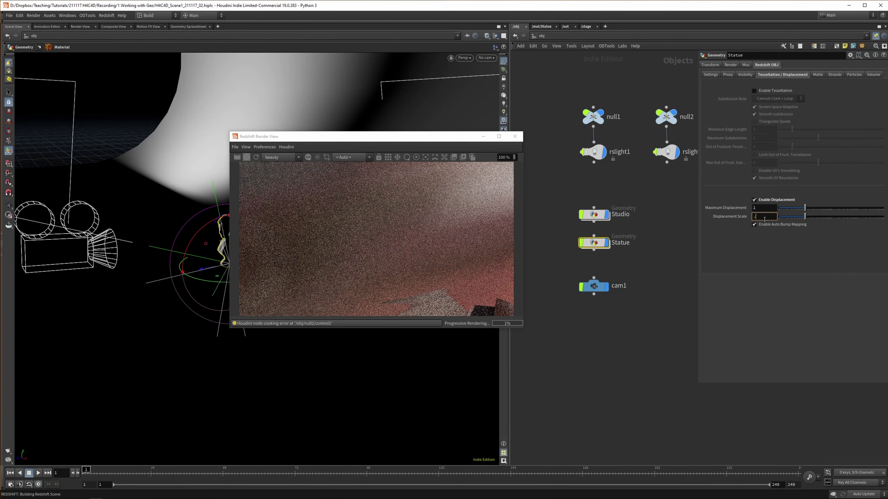
pyautogui.write('01')
pyautogui.press('Return')
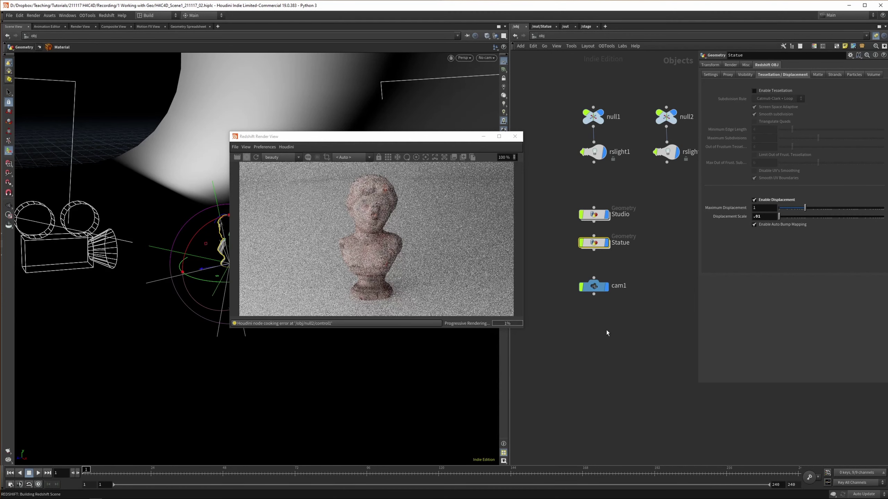
pyautogui.click(759, 217)
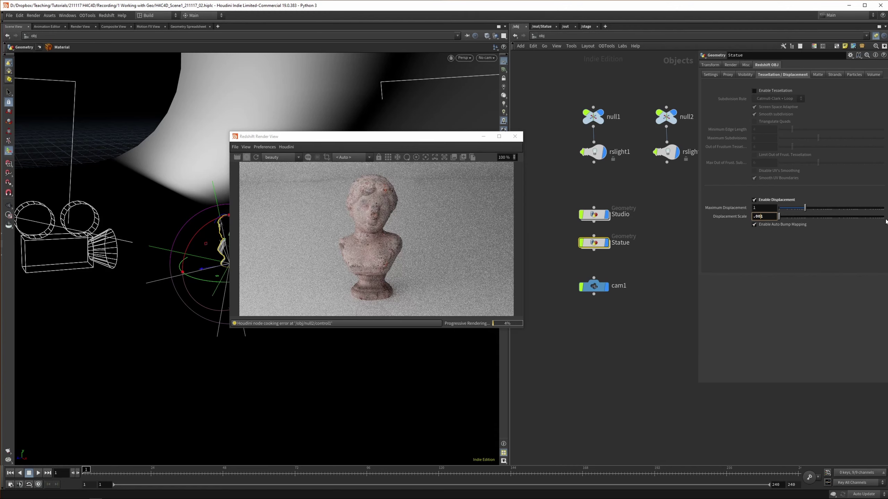
pyautogui.press('Return')
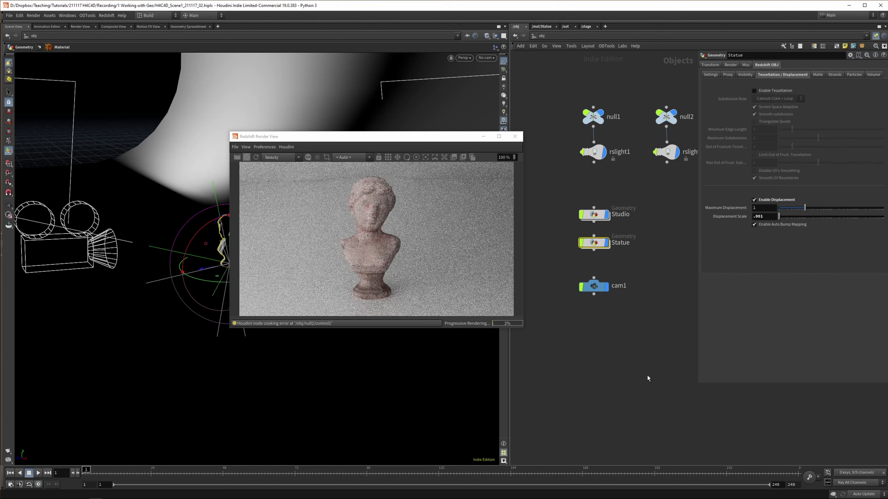
pyautogui.click(596, 217)
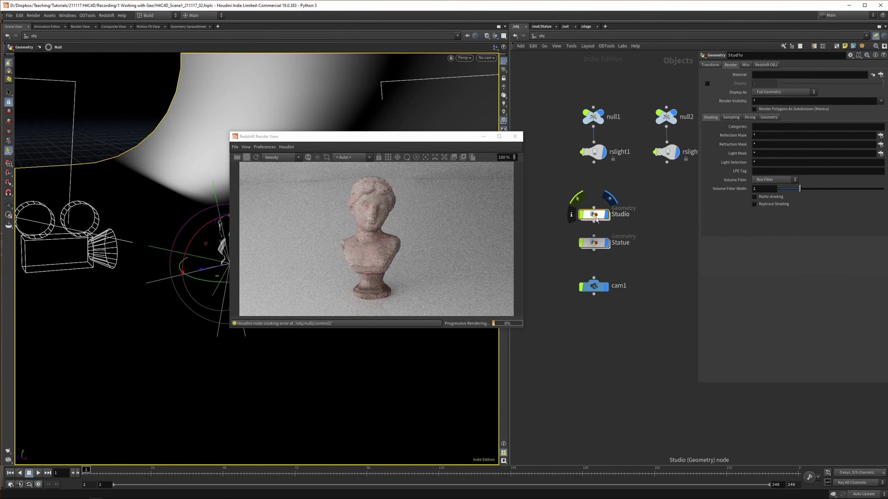
pyautogui.doubleClick(594, 216)
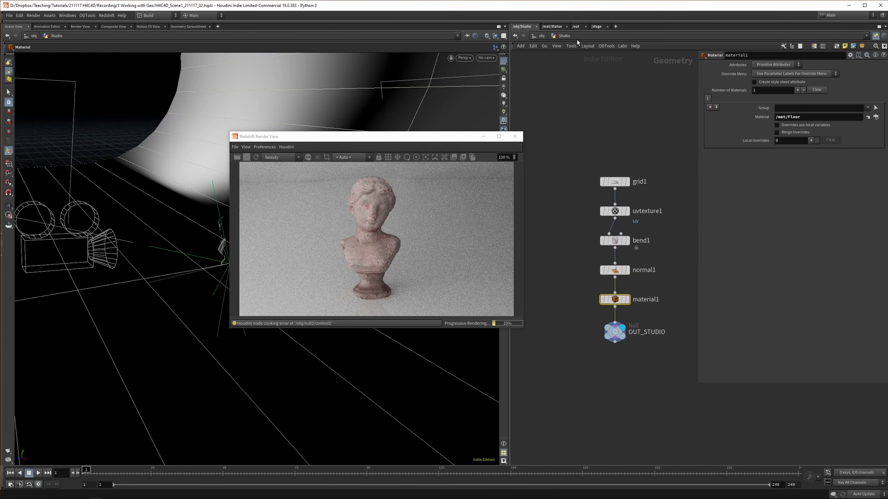
pyautogui.click(554, 26)
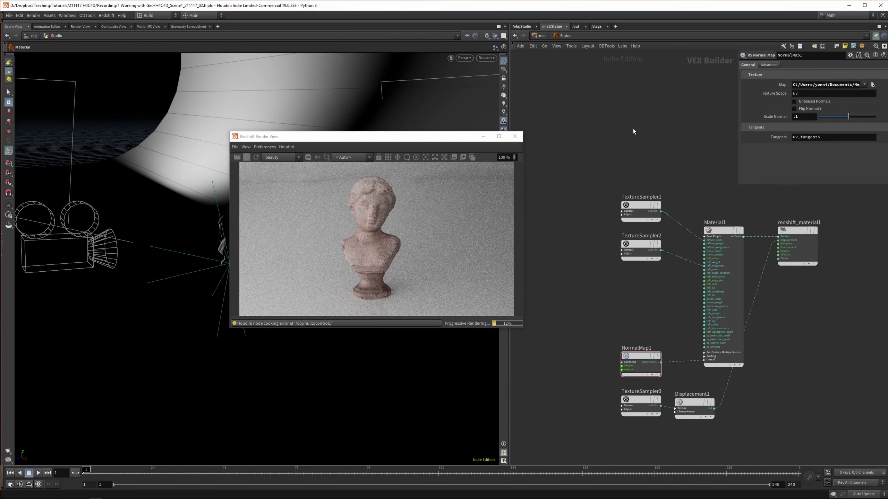
pyautogui.click(523, 27)
pyautogui.click(542, 36)
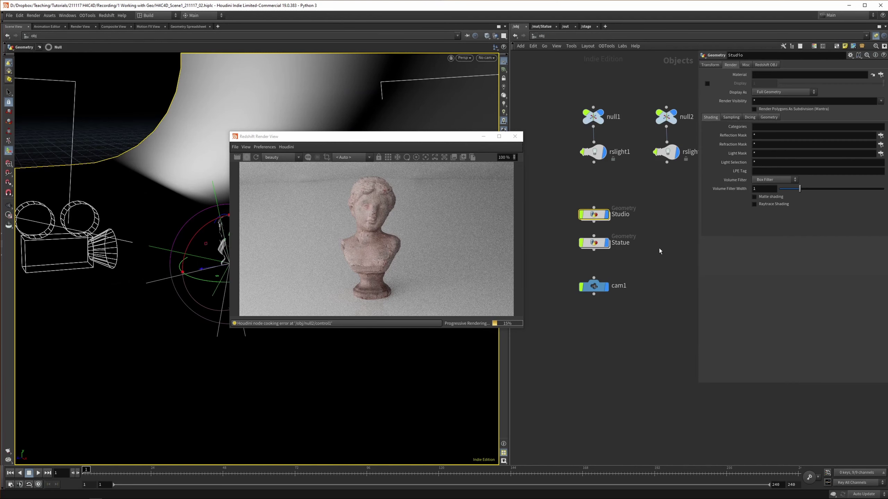
# Inside the Statue object, insert a Color node between matchsize1 and material1.
pyautogui.doubleClick(598, 244)
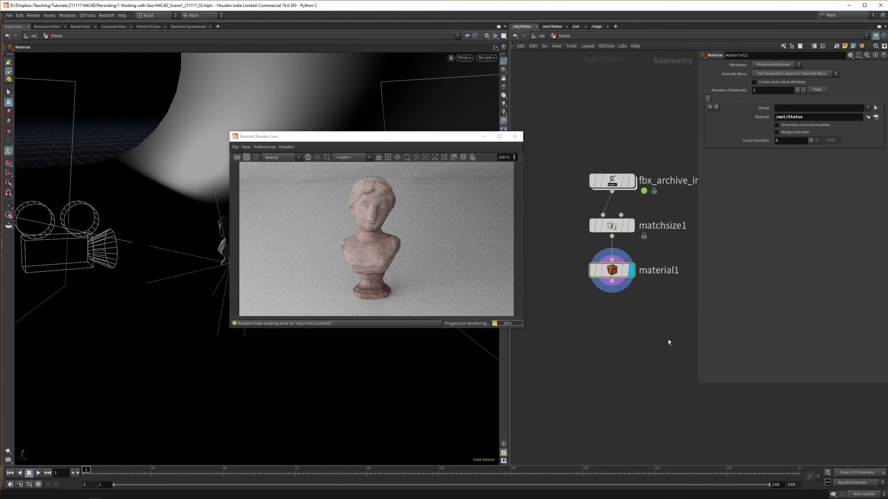
pyautogui.press('Tab')
pyautogui.write('color')
pyautogui.press('Return')
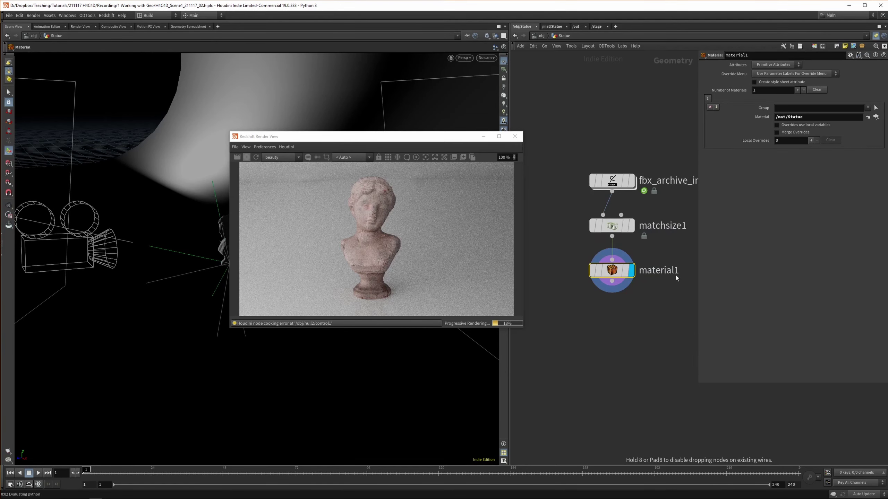
# Close the Redshift Render View and switch the viewport to headlight lighting to see the bust clearly.
pyautogui.click(515, 136)
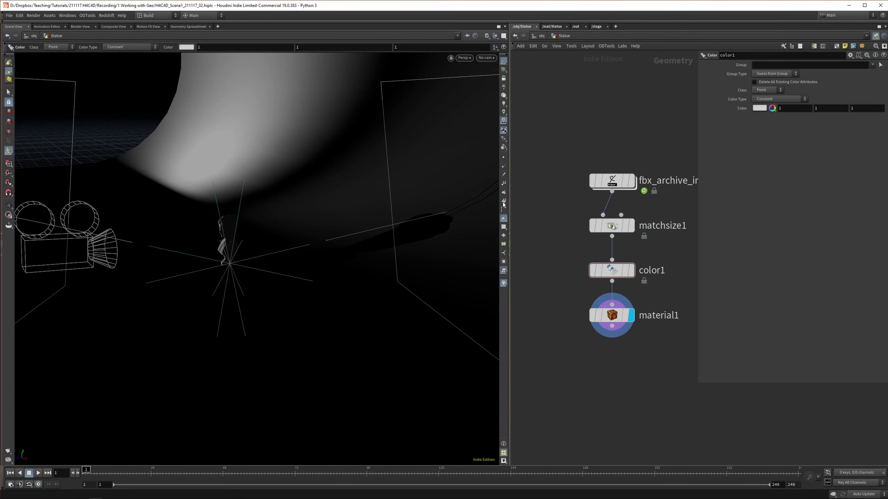
pyautogui.click(504, 96)
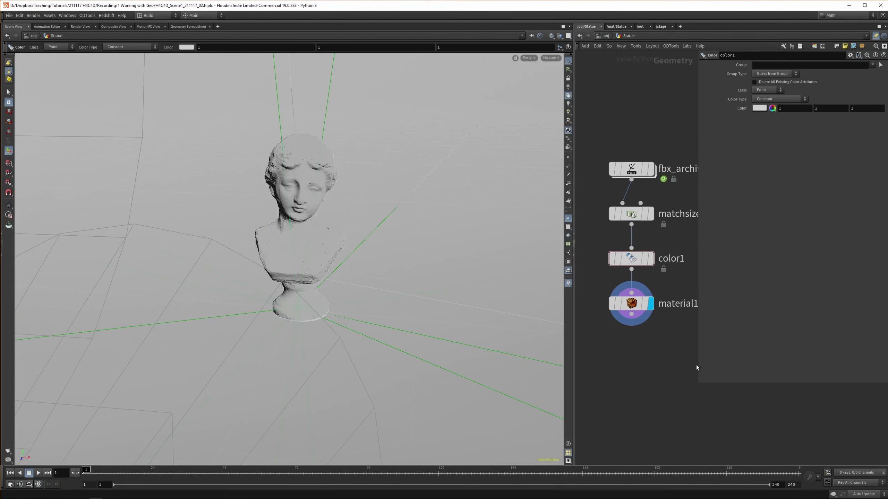
# Split the network pane and show a Geometry Spreadsheet below it for inspecting color1's point attributes.
pyautogui.hotkey('alt', ']')
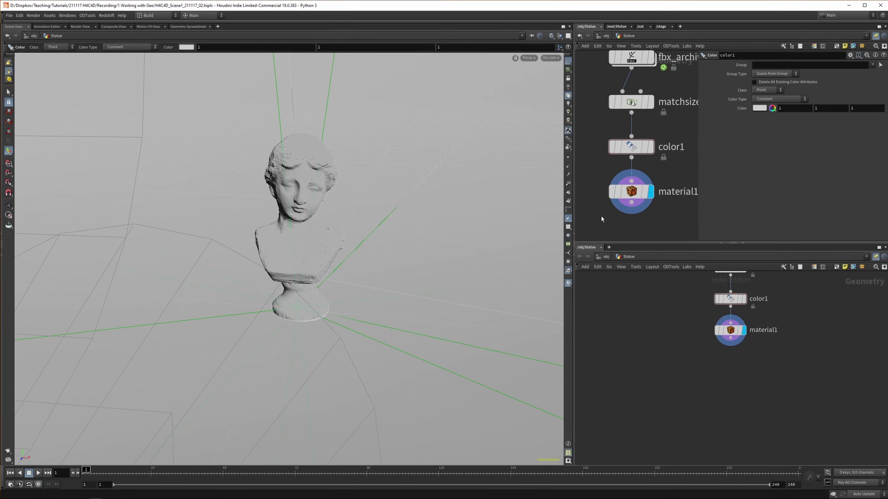
pyautogui.click(609, 248)
pyautogui.moveTo(637, 327)
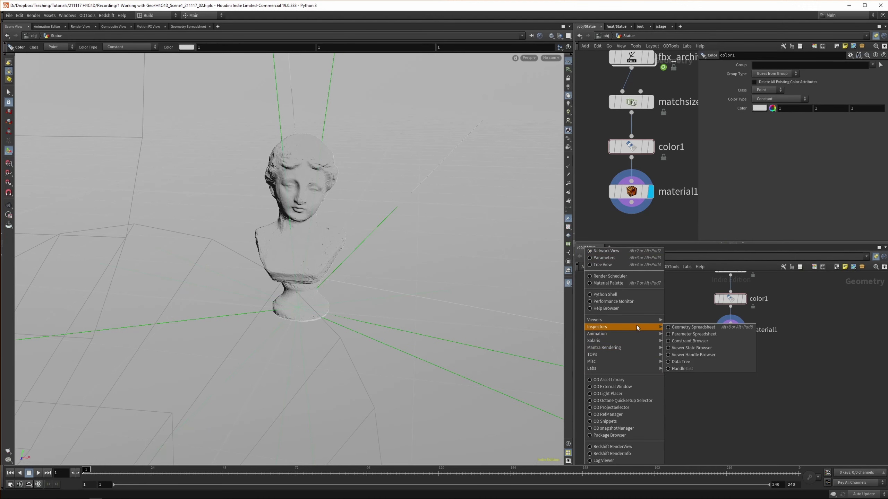
pyautogui.click(685, 327)
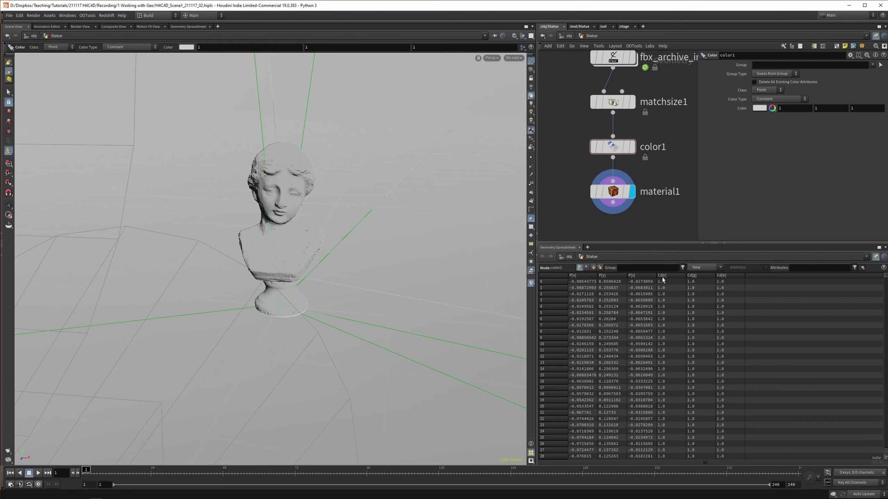
pyautogui.scroll(-2, 655, 210)
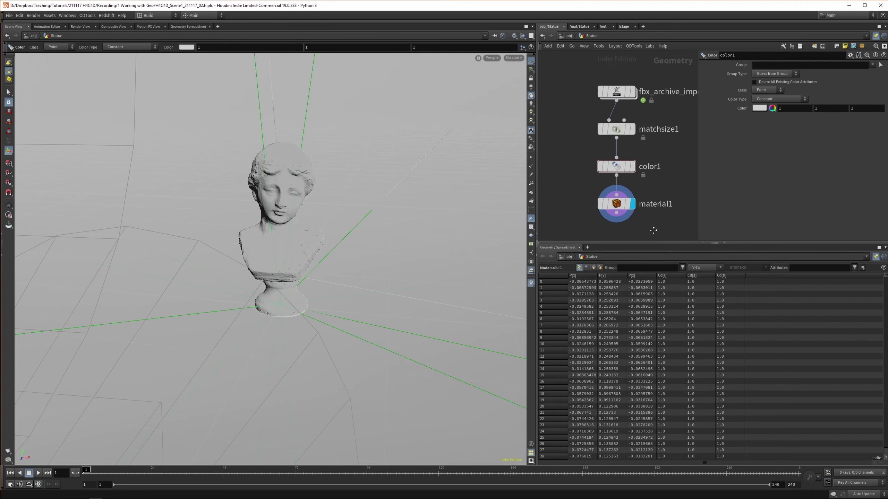
# Set the color1 node's colour to pink with hue 323, saturation 0.526 and value 1.
pyautogui.click(755, 109)
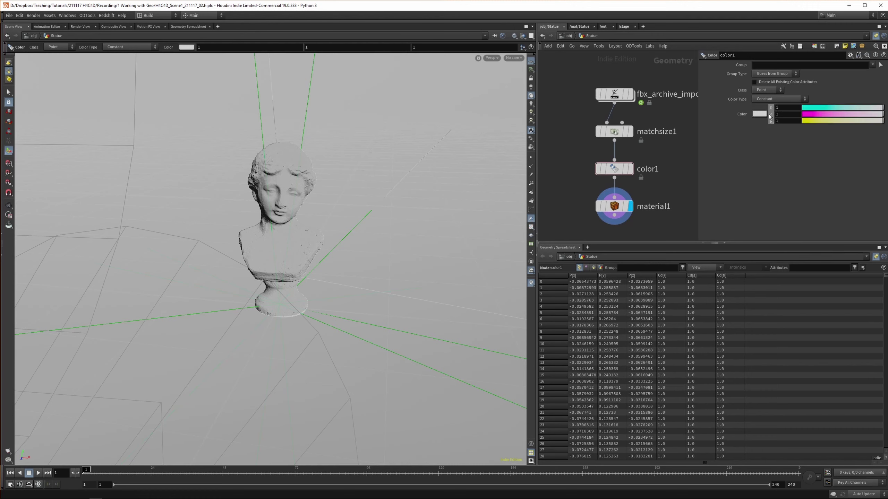
pyautogui.moveTo(831, 108)
pyautogui.mouseDown()
pyautogui.moveTo(843, 108)
pyautogui.moveTo(826, 117)
pyautogui.moveTo(877, 108)
pyautogui.moveTo(847, 112)
pyautogui.mouseUp()
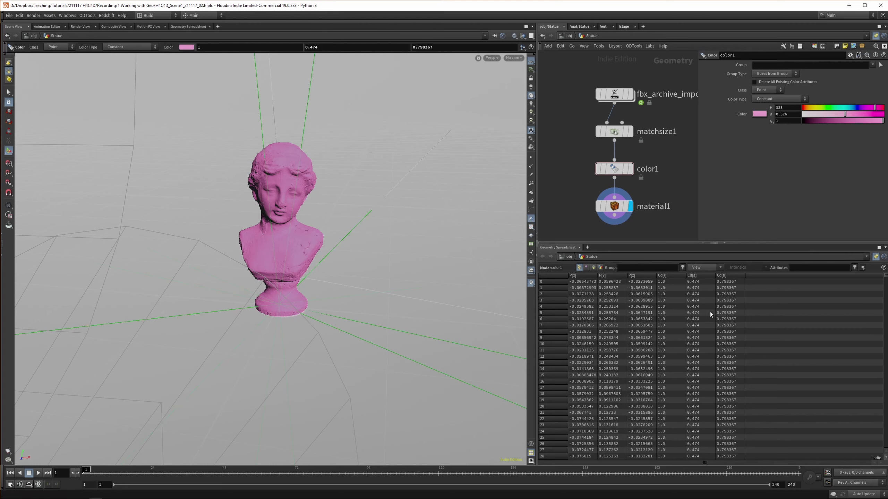
pyautogui.scroll(-1, 711, 312)
pyautogui.moveTo(672, 163); pyautogui.dragTo(658, 152, button='middle')
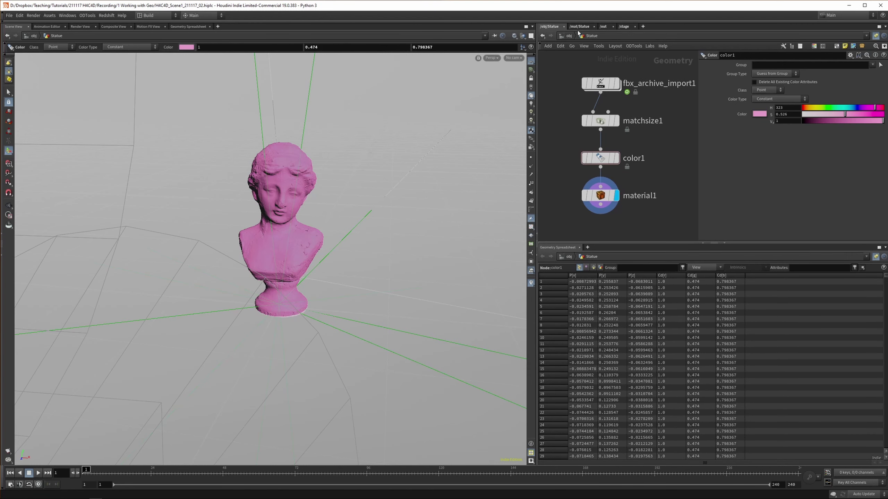
# Collapse the spreadsheet pane and add an RS Point Attribute node above TextureSampler1 in the Statue material network.
pyautogui.click(724, 243)
pyautogui.click(616, 27)
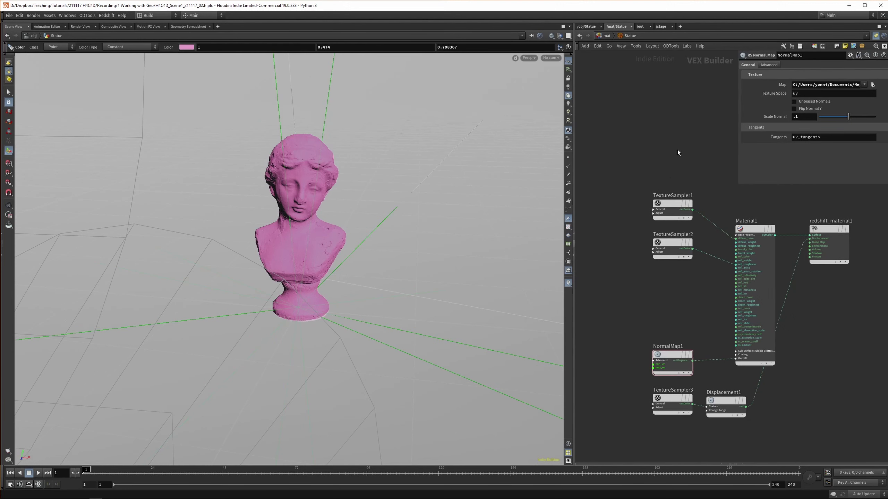
pyautogui.press('Tab')
pyautogui.write('point')
pyautogui.press('Return')
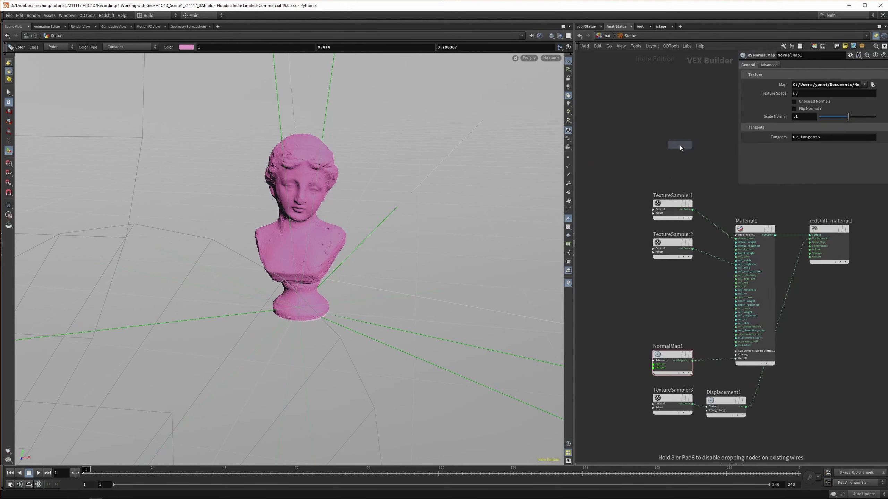
pyautogui.click(669, 159)
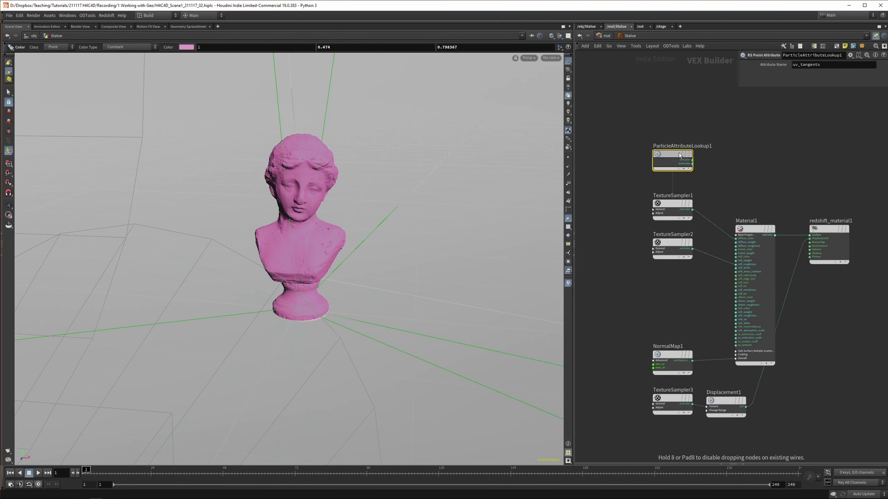
# Set the point attribute node's attribute name to Cd and connect its output to Material1's diffuse color.
pyautogui.doubleClick(836, 64)
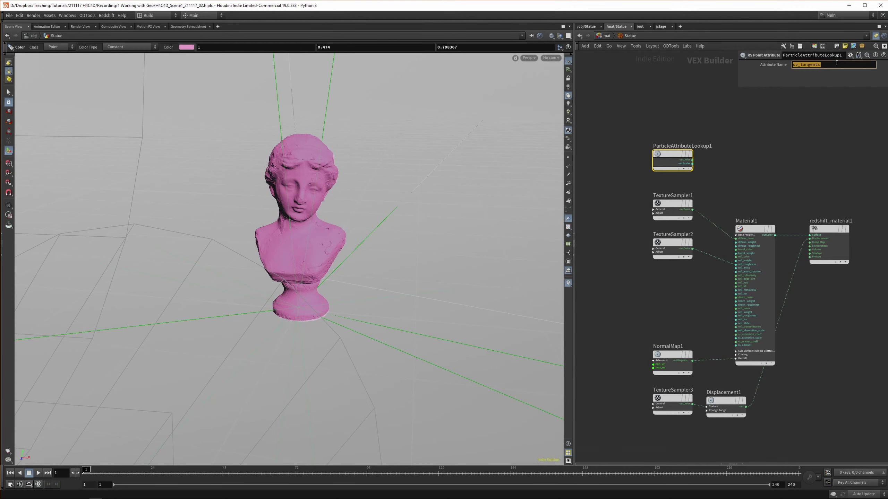
pyautogui.write('Cd')
pyautogui.press('Return')
pyautogui.click(743, 465)
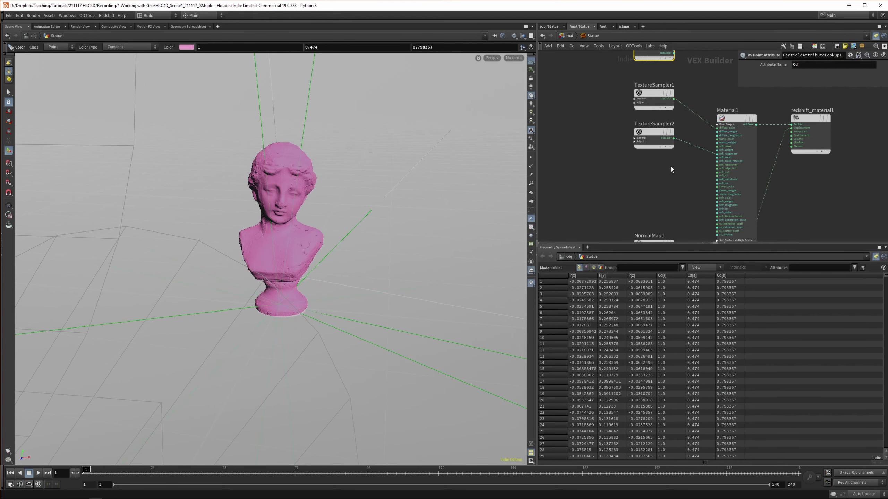
pyautogui.moveTo(670, 167); pyautogui.dragTo(673, 194, button='middle')
pyautogui.click(723, 243)
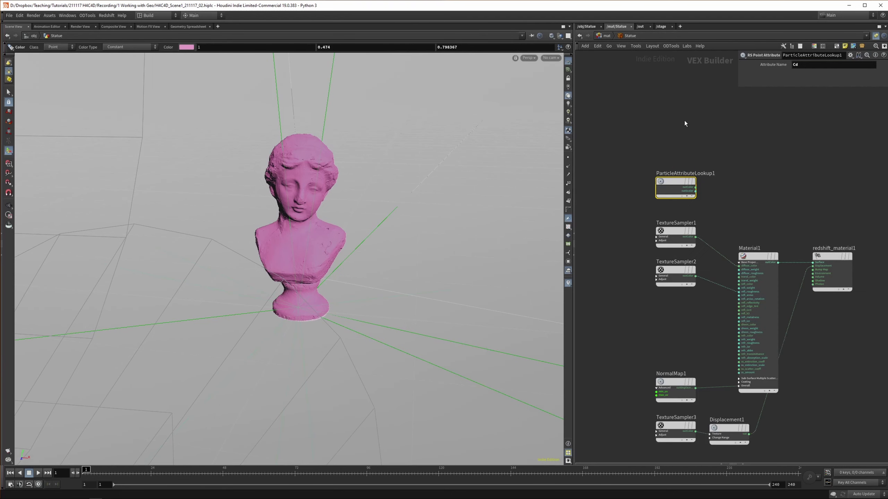
pyautogui.click(695, 187)
pyautogui.click(745, 266)
# Preview the vertex-coloured bust in the Redshift Render View, close the render window, and save the scene.
pyautogui.click(106, 16)
pyautogui.click(129, 47)
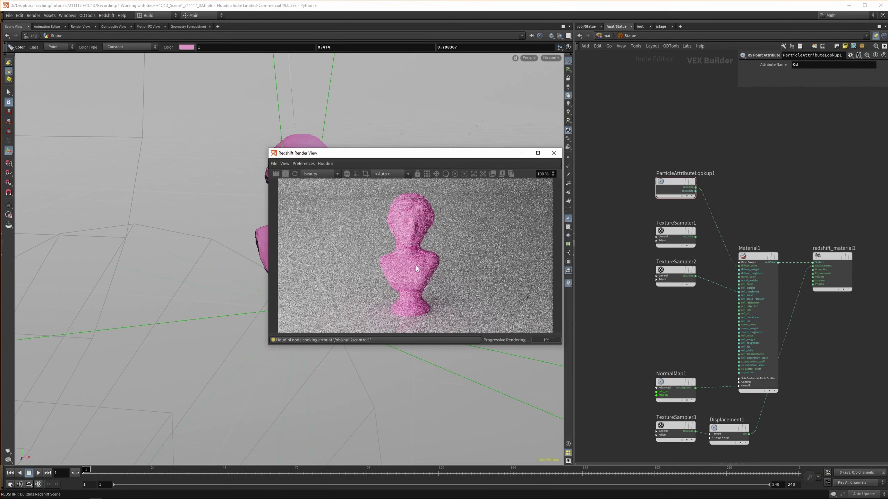
pyautogui.click(554, 153)
pyautogui.hotkey('ctrl', 's')
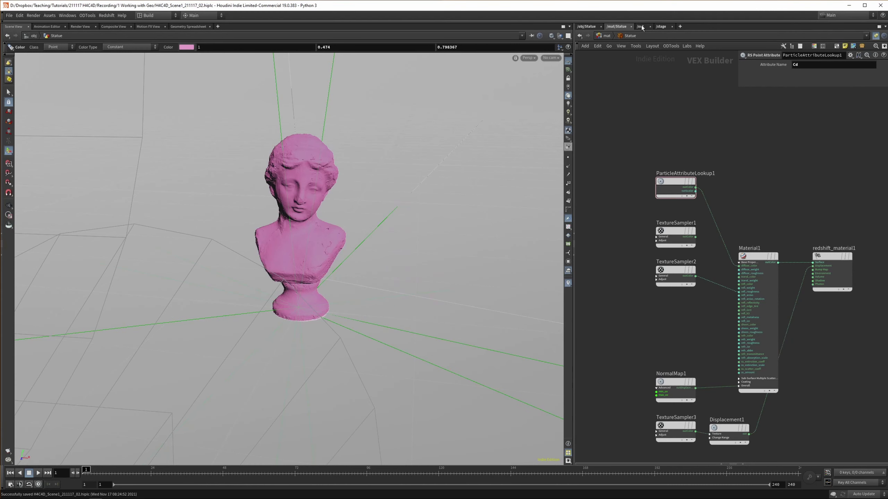
# In the output network, examine Redshift_ROP1's render camera and camera resolution override settings.
pyautogui.click(639, 27)
pyautogui.moveTo(666, 124); pyautogui.dragTo(625, 100, button='middle')
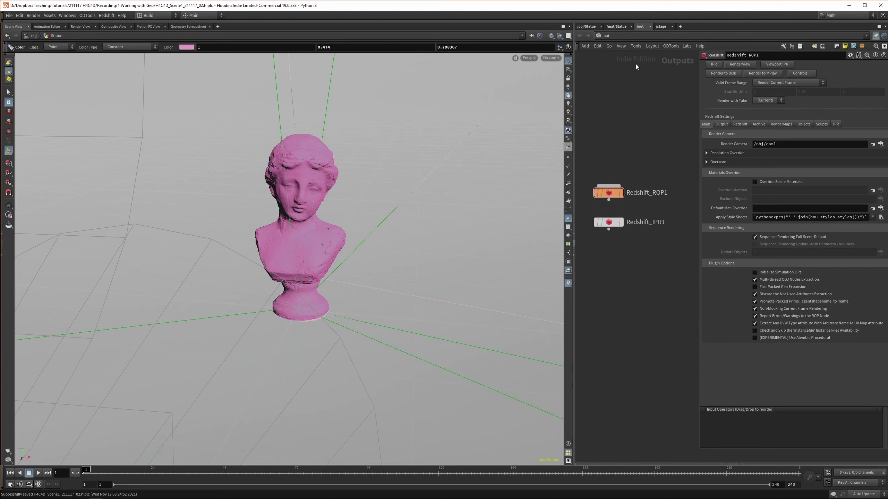
pyautogui.moveTo(626, 130); pyautogui.dragTo(627, 164, button='middle')
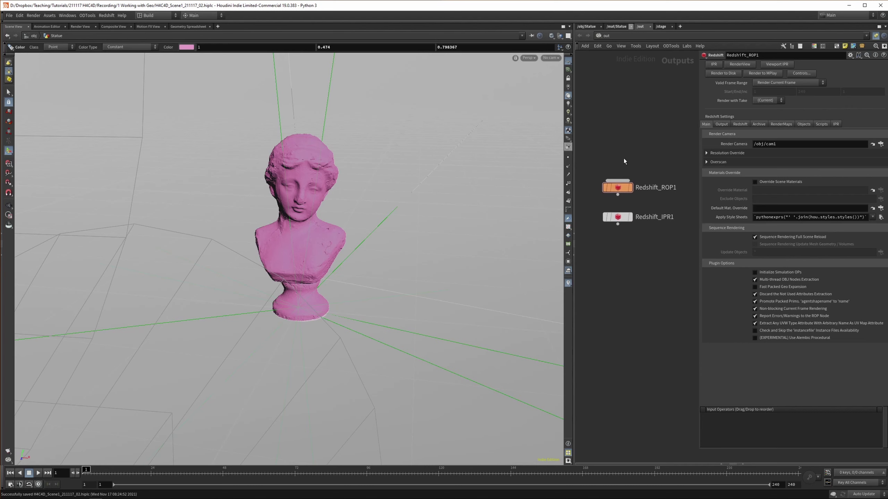
pyautogui.scroll(-1, 636, 153)
pyautogui.scroll(1, 630, 149)
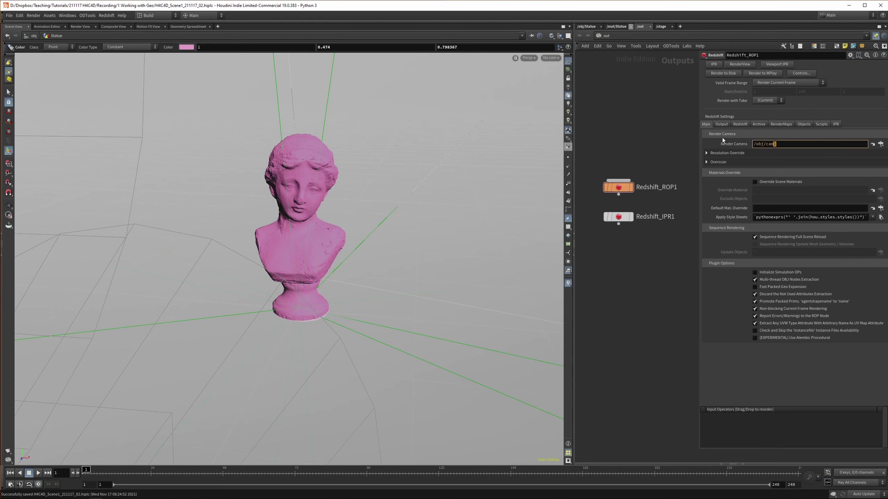
pyautogui.click(705, 153)
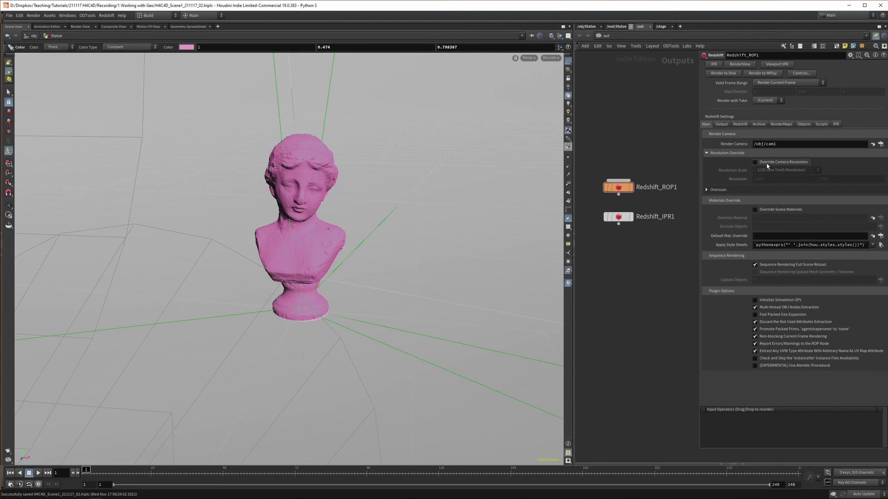
pyautogui.click(755, 163)
pyautogui.click(756, 163)
# Return to the object level and set the cam1 camera's resolution to 1920 by 1080.
pyautogui.click(586, 26)
pyautogui.press('u')
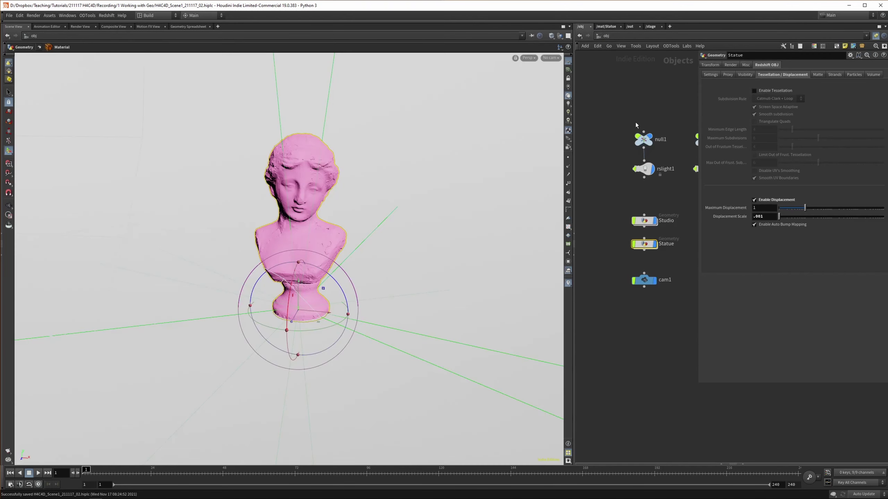
pyautogui.click(644, 280)
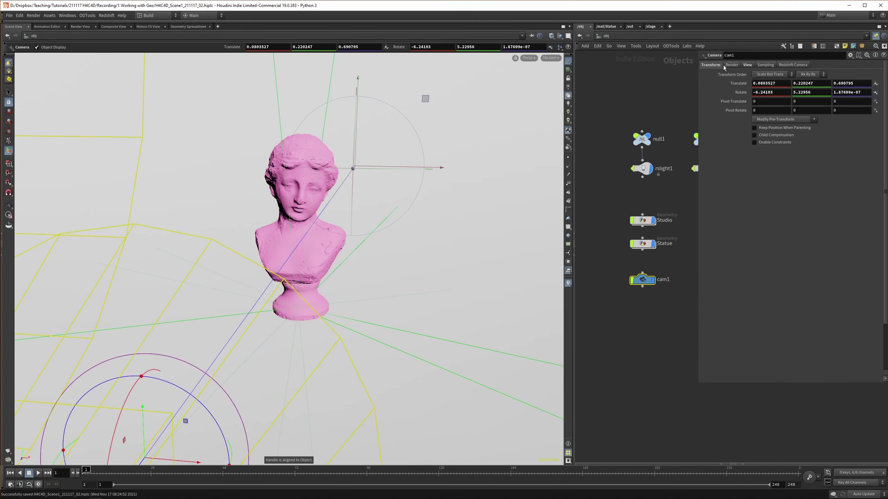
pyautogui.click(748, 65)
pyautogui.click(766, 83)
pyautogui.write('1920')
pyautogui.press('Tab')
pyautogui.write('1080')
pyautogui.press('Return')
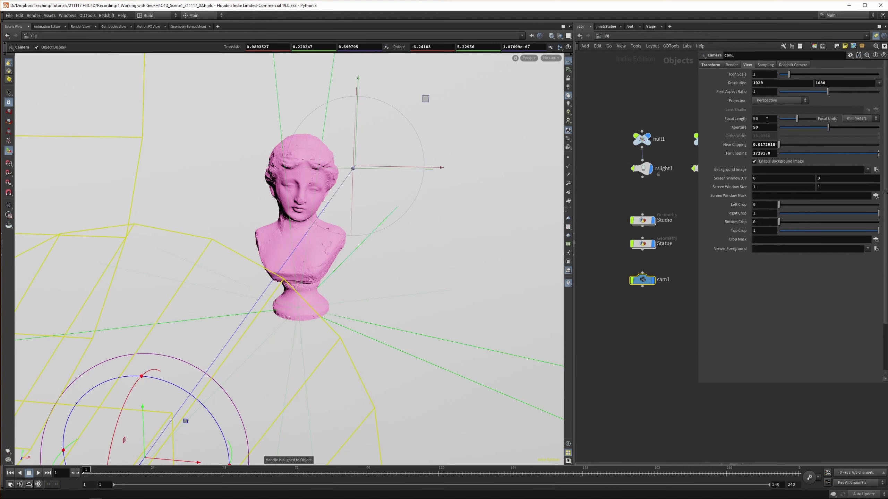
# Go back to the output network and open Redshift_ROP1's common image output settings.
pyautogui.click(630, 26)
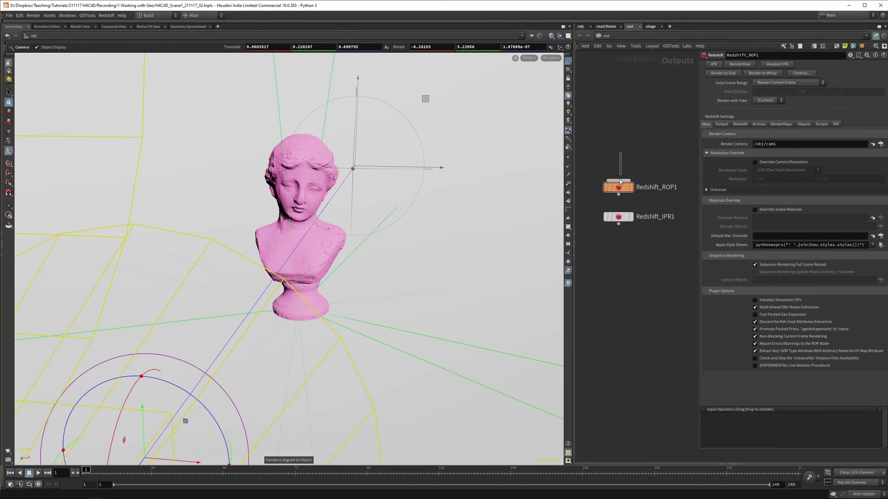
pyautogui.click(618, 186)
pyautogui.click(722, 124)
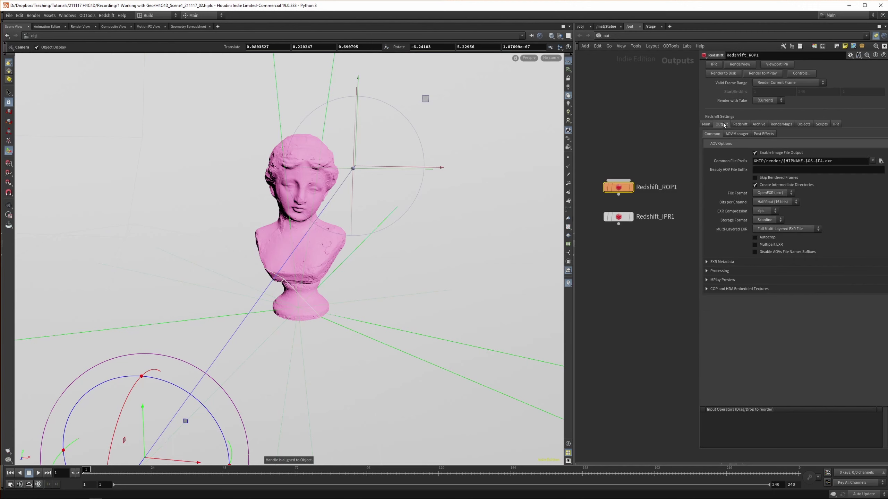